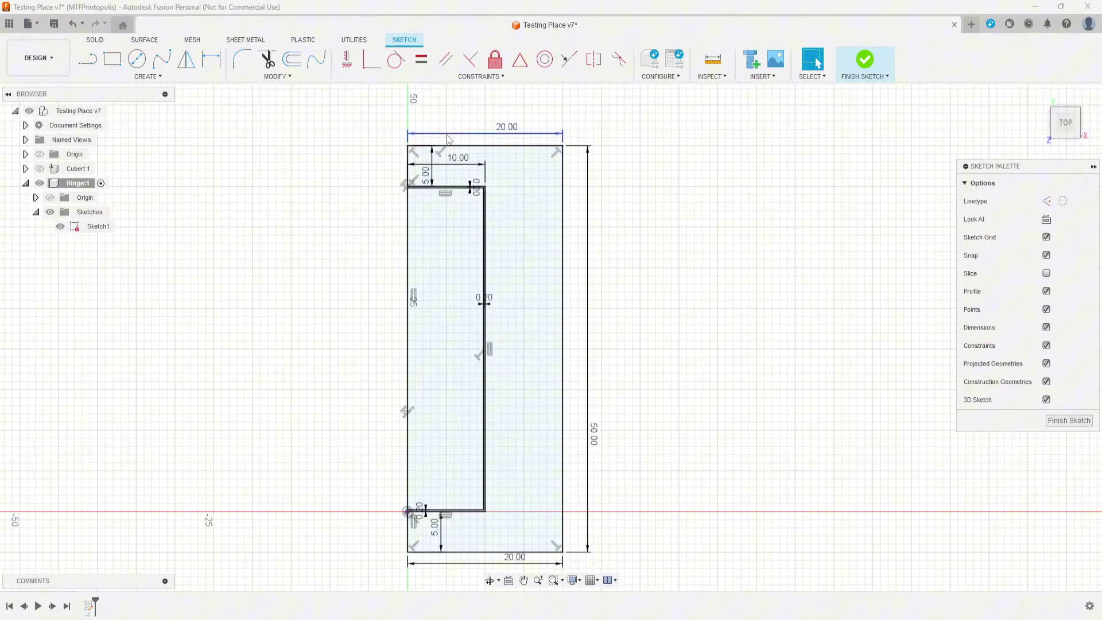
# Zoom and pan around the 20 × 50 sketch to inspect the 0.20 mm clearance gap.
pyautogui.scroll(10, 332, 391)
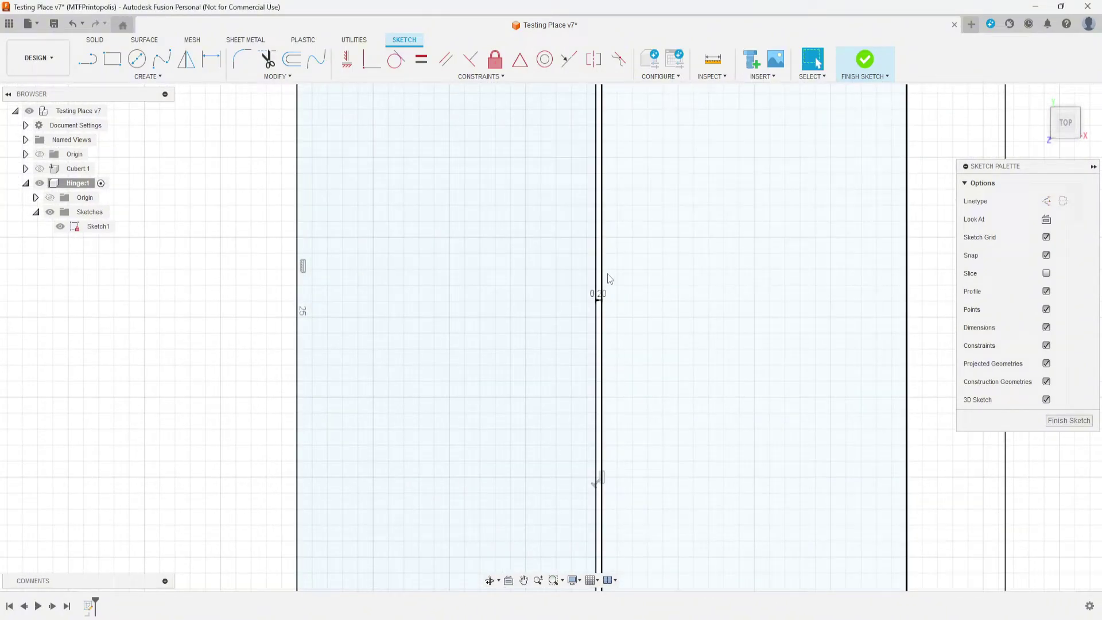
pyautogui.moveTo(609, 279)
pyautogui.mouseDown(button='middle')
pyautogui.moveTo(585, 482)
pyautogui.moveTo(443, 165)
pyautogui.moveTo(500, 288)
pyautogui.moveTo(484, 524)
pyautogui.moveTo(455, 347)
pyautogui.moveTo(568, 378)
pyautogui.moveTo(524, 456)
pyautogui.mouseUp(button='middle')
pyautogui.scroll(-3, 443, 164)
pyautogui.scroll(-2, 455, 347)
pyautogui.scroll(-2, 730, 357)
pyautogui.scroll(-1, 714, 369)
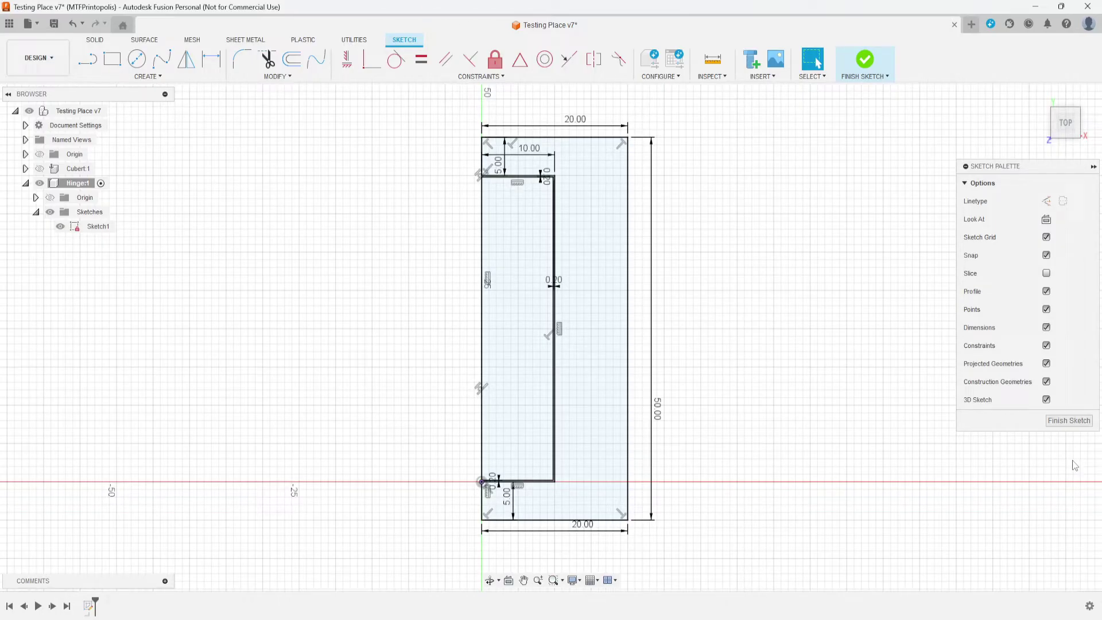
# Finish the sketch and extrude both profiles 10 mm as new bodies Body7 and Body8.
pyautogui.click(1067, 421)
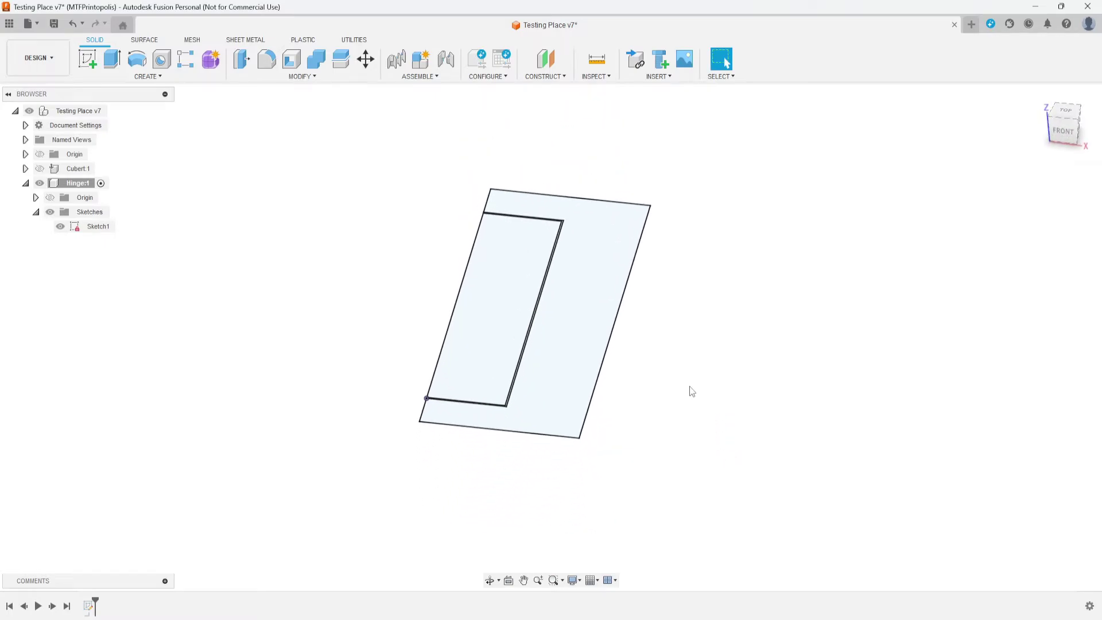
pyautogui.press('e')
pyautogui.click(513, 294)
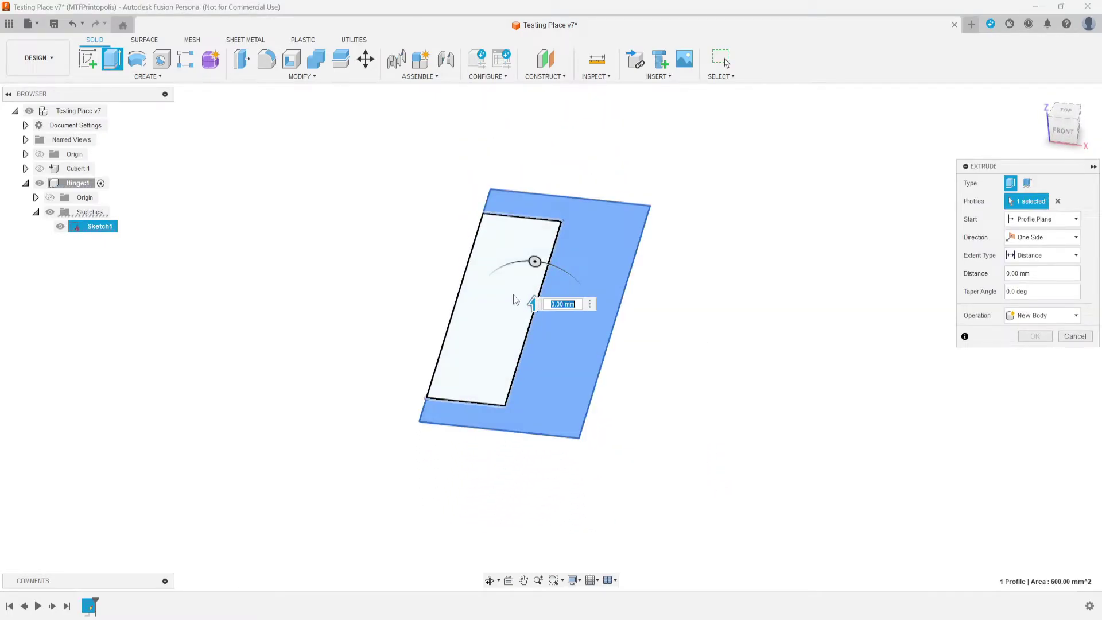
pyautogui.click(501, 294)
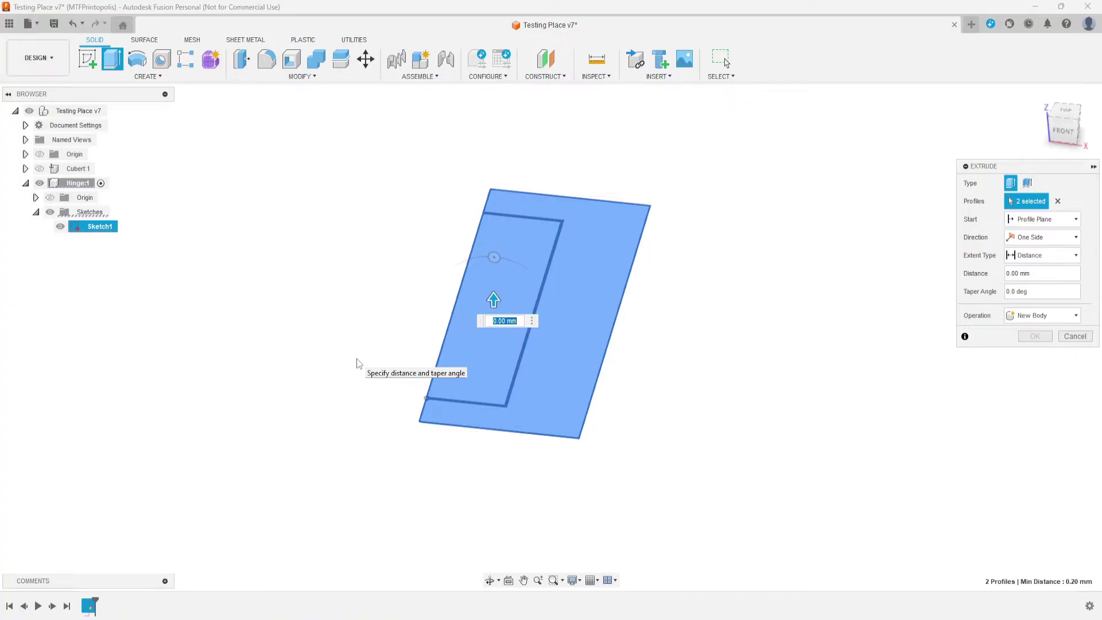
pyautogui.write('10')
pyautogui.press('Return')
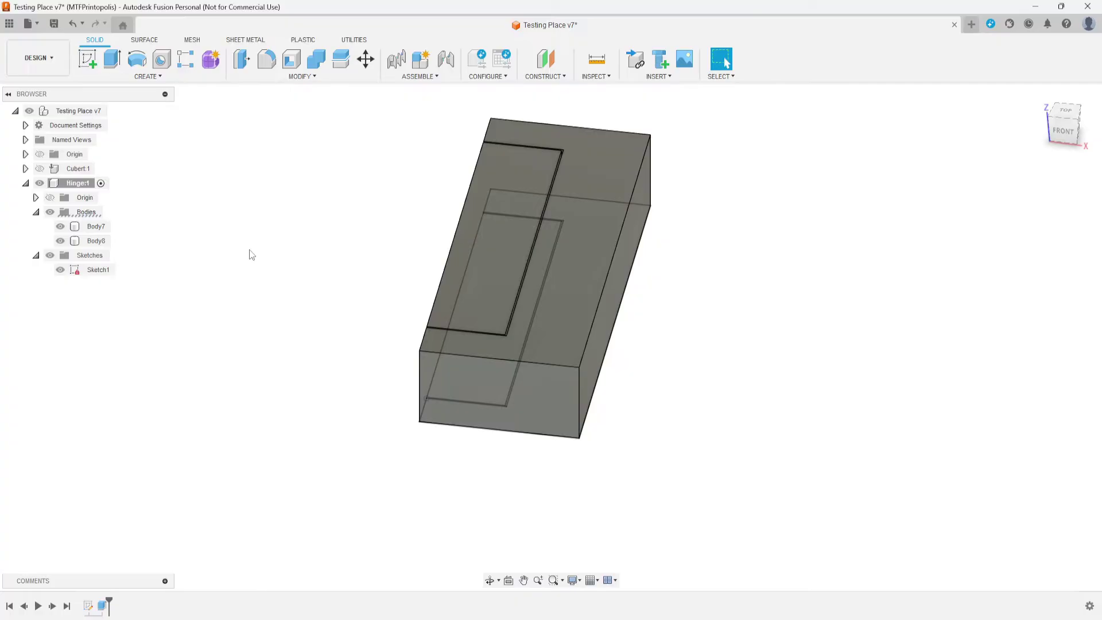
# Hide Body8 and Sketch1 so the U-shaped Body7 shows as a solid.
pyautogui.click(61, 228)
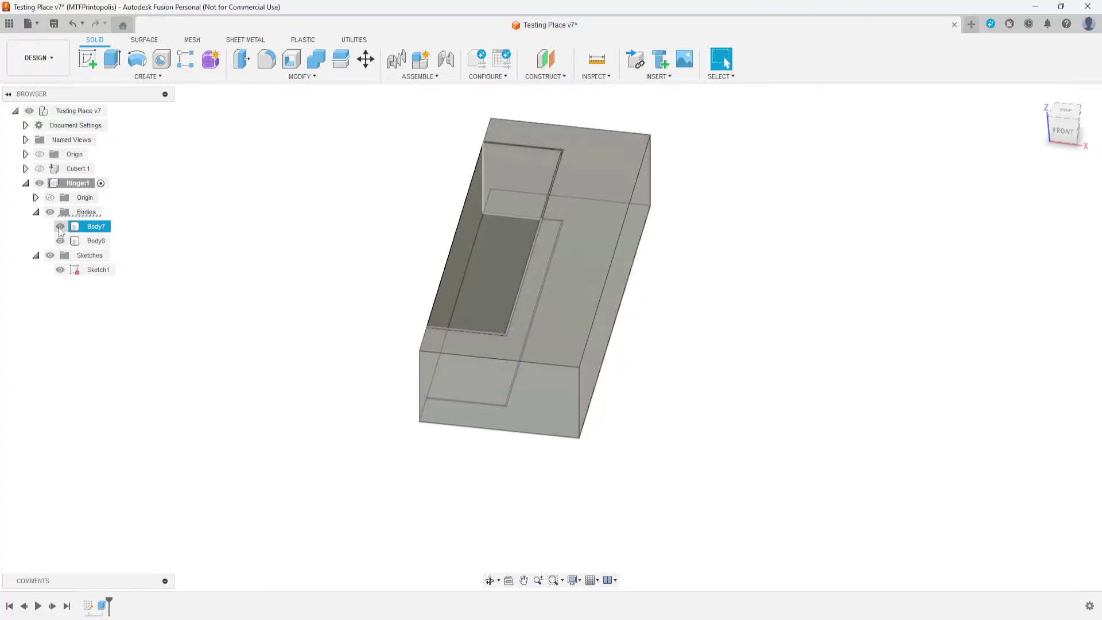
pyautogui.click(59, 240)
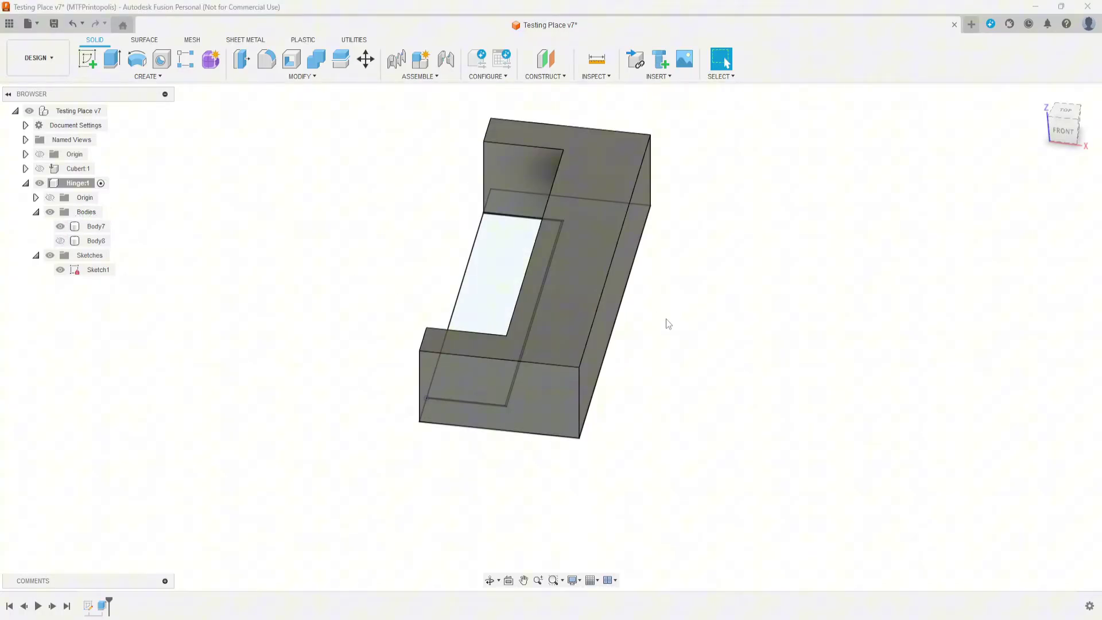
pyautogui.click(60, 269)
pyautogui.moveTo(863, 374)
pyautogui.keyDown('shift'); pyautogui.mouseDown(button='middle')
pyautogui.moveTo(725, 388)
pyautogui.moveTo(622, 364)
pyautogui.mouseUp(button='middle'); pyautogui.keyUp('shift')
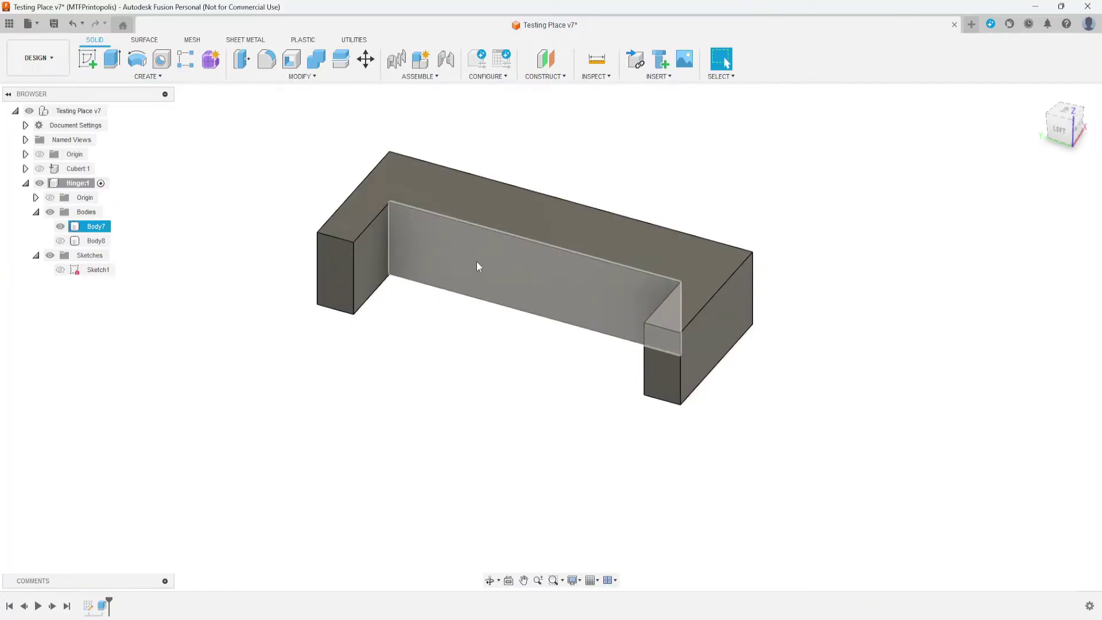
# Briefly show Body8 inside the U-shaped body, then hide it again and orbit toward the front.
pyautogui.click(60, 243)
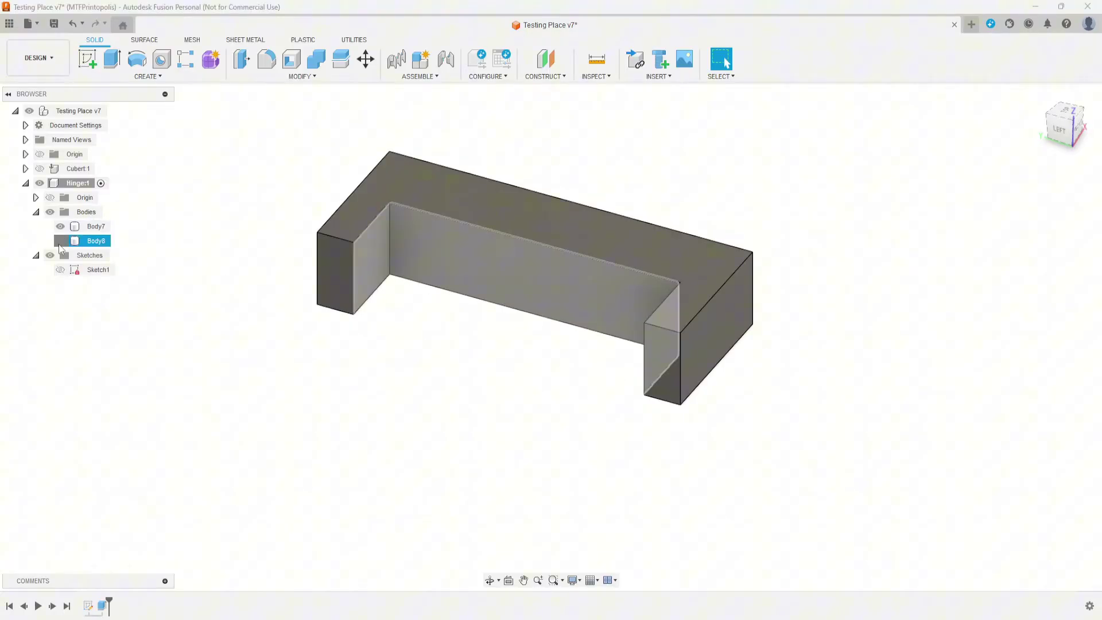
pyautogui.click(60, 241)
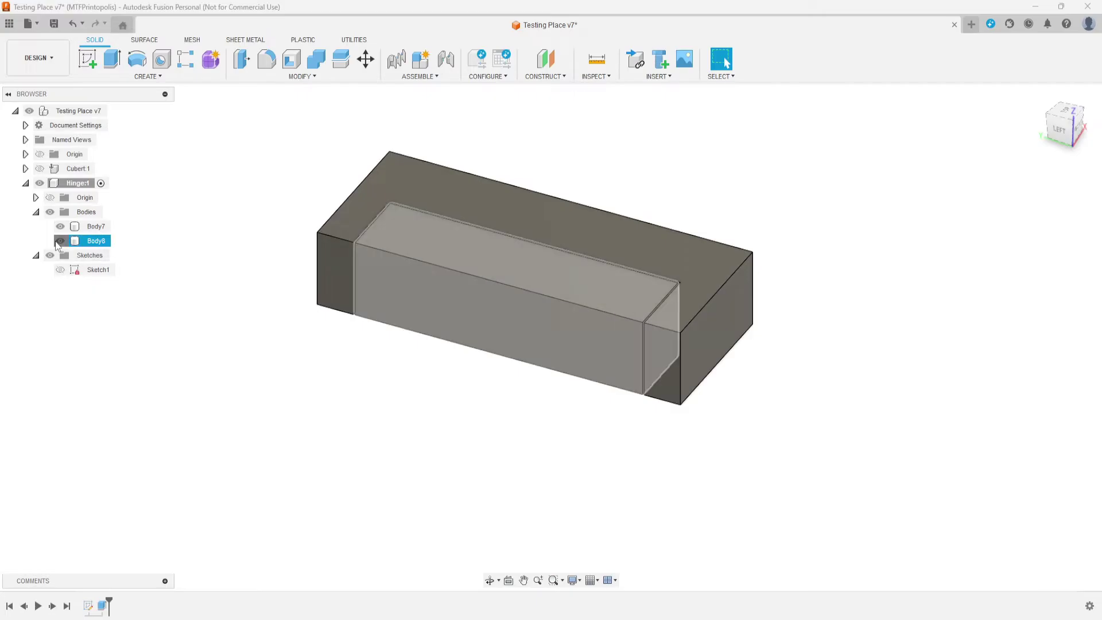
pyautogui.click(60, 241)
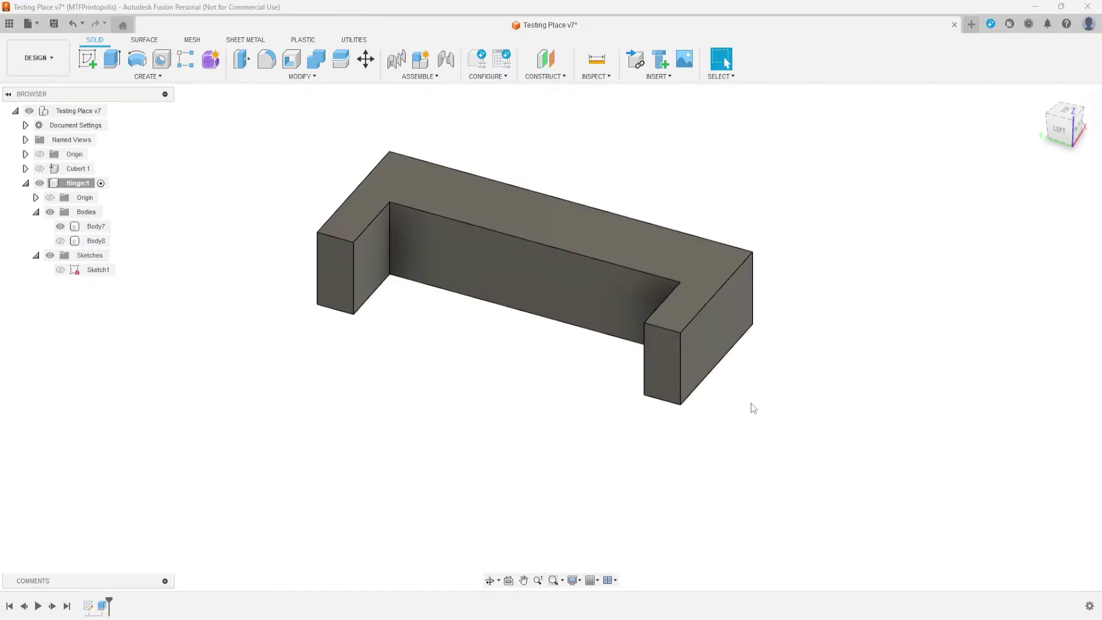
pyautogui.keyDown('shift'); pyautogui.moveTo(753, 408); pyautogui.dragTo(722, 385, button='middle'); pyautogui.keyUp('shift')
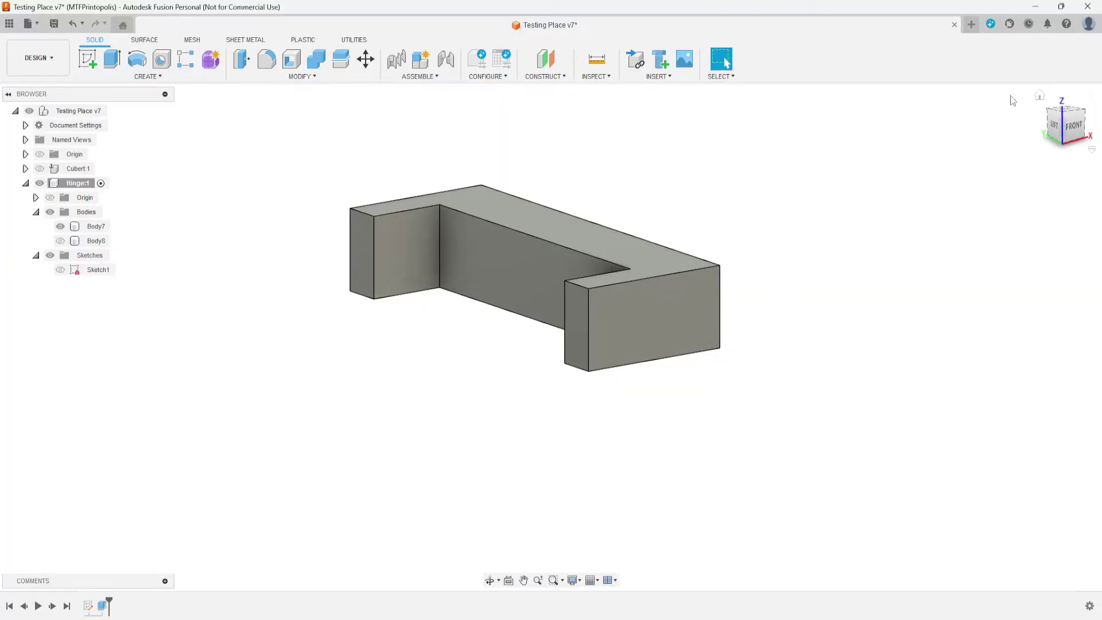
# Start a new sketch on the frame's front end face.
pyautogui.click(1075, 132)
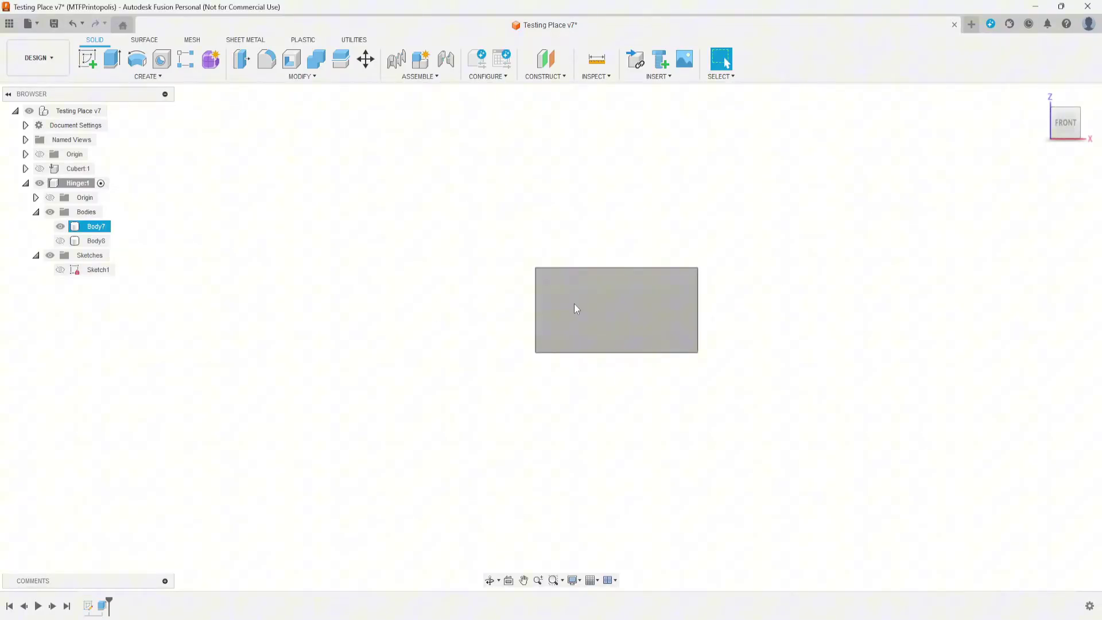
pyautogui.press('F6')
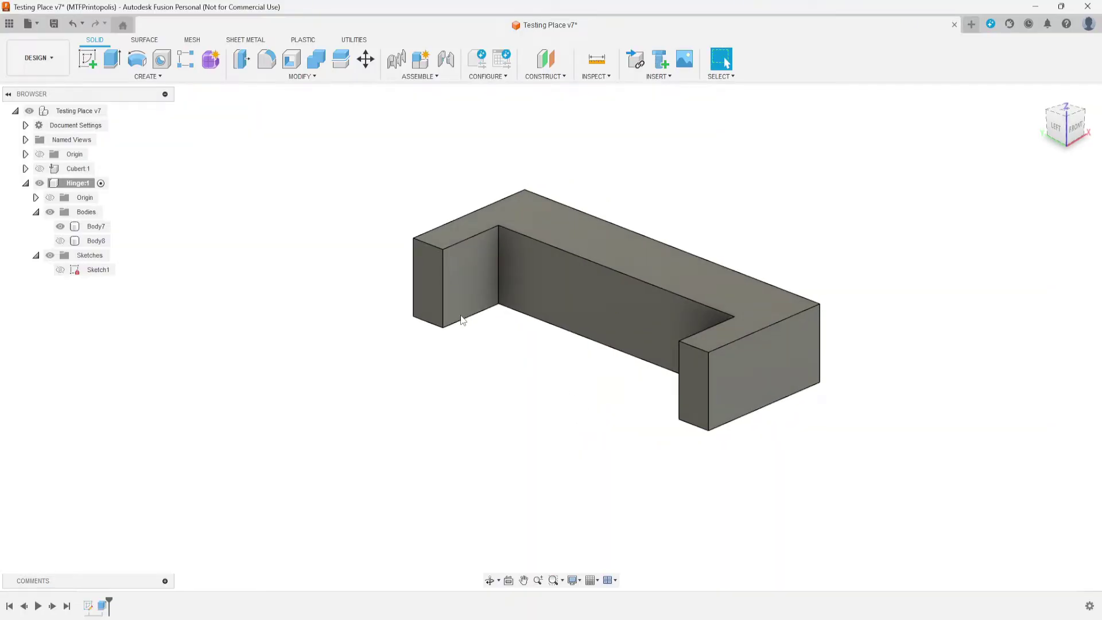
pyautogui.click(92, 58)
pyautogui.click(692, 389)
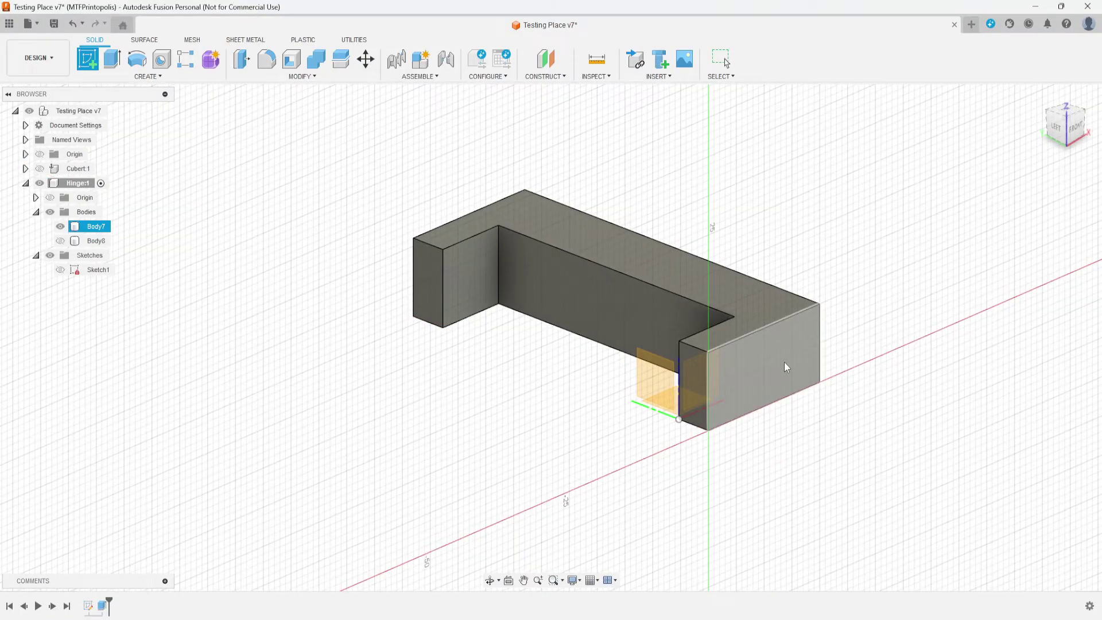
pyautogui.keyDown('shift'); pyautogui.moveTo(690, 432); pyautogui.dragTo(824, 445, button='middle'); pyautogui.keyUp('shift')
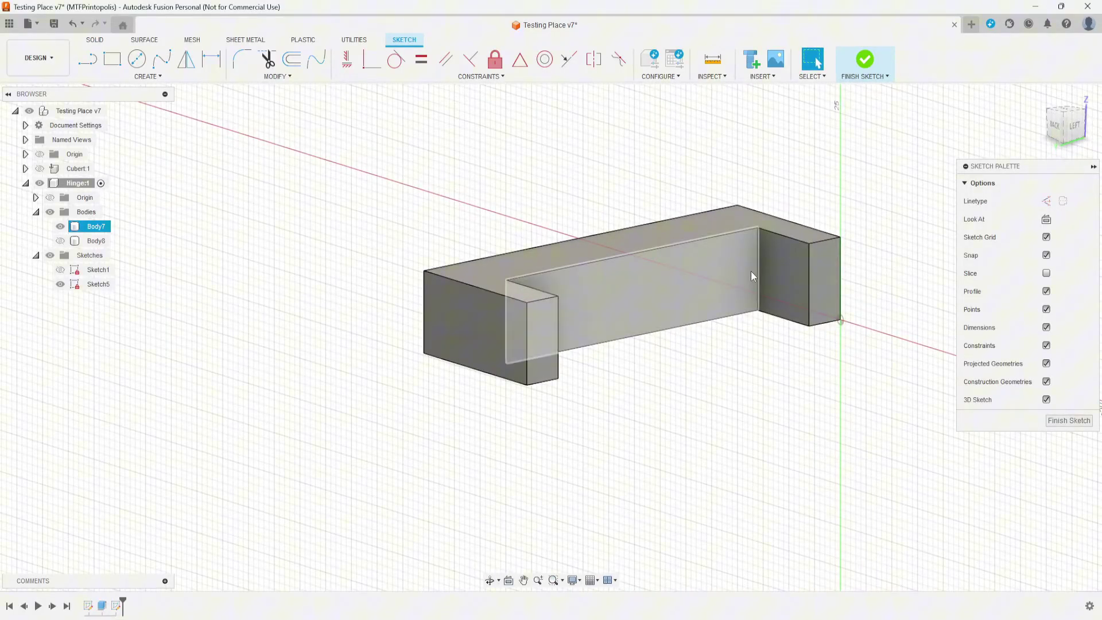
# Project the body's vertical inner edge into the sketch, splitting the face into two profiles.
pyautogui.click(147, 82)
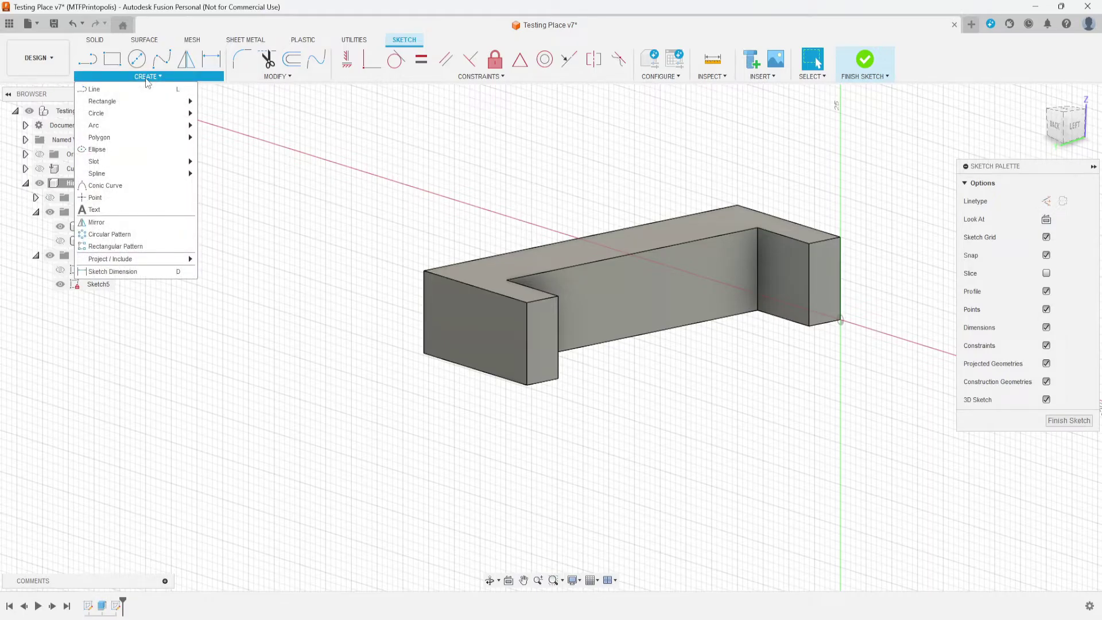
pyautogui.moveTo(107, 263)
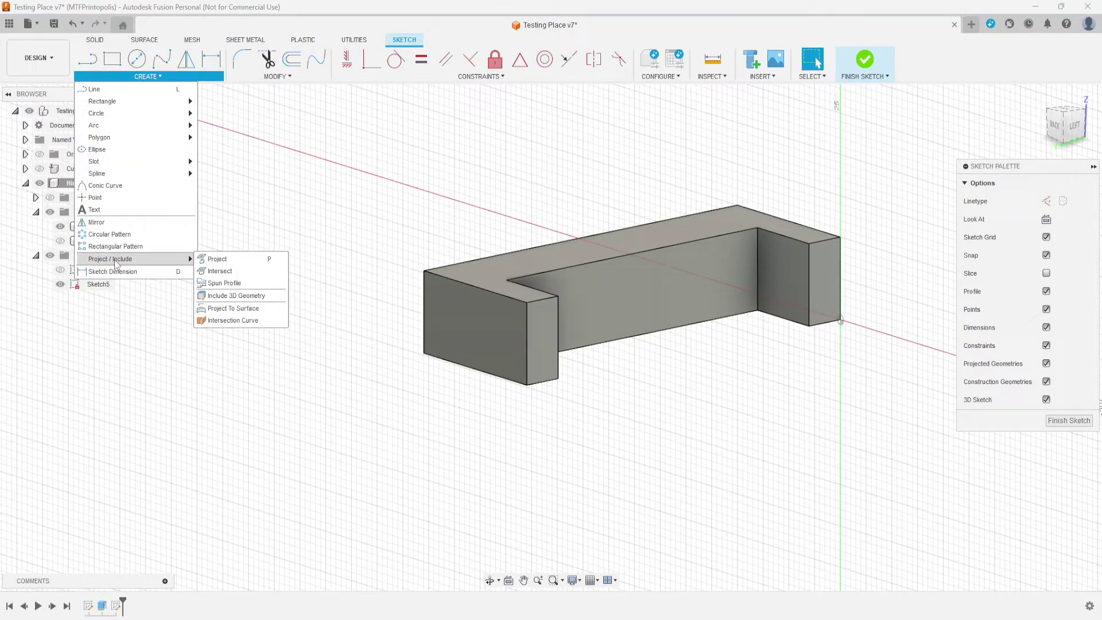
pyautogui.click(214, 259)
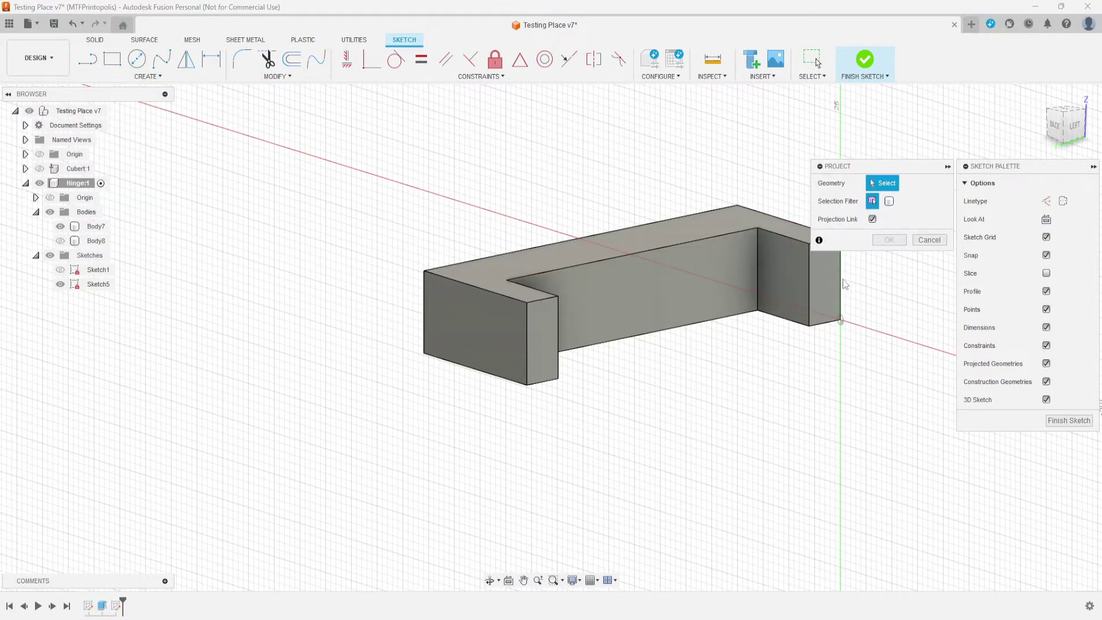
pyautogui.click(758, 273)
pyautogui.keyDown('shift'); pyautogui.moveTo(824, 356); pyautogui.dragTo(729, 351, button='middle'); pyautogui.keyUp('shift')
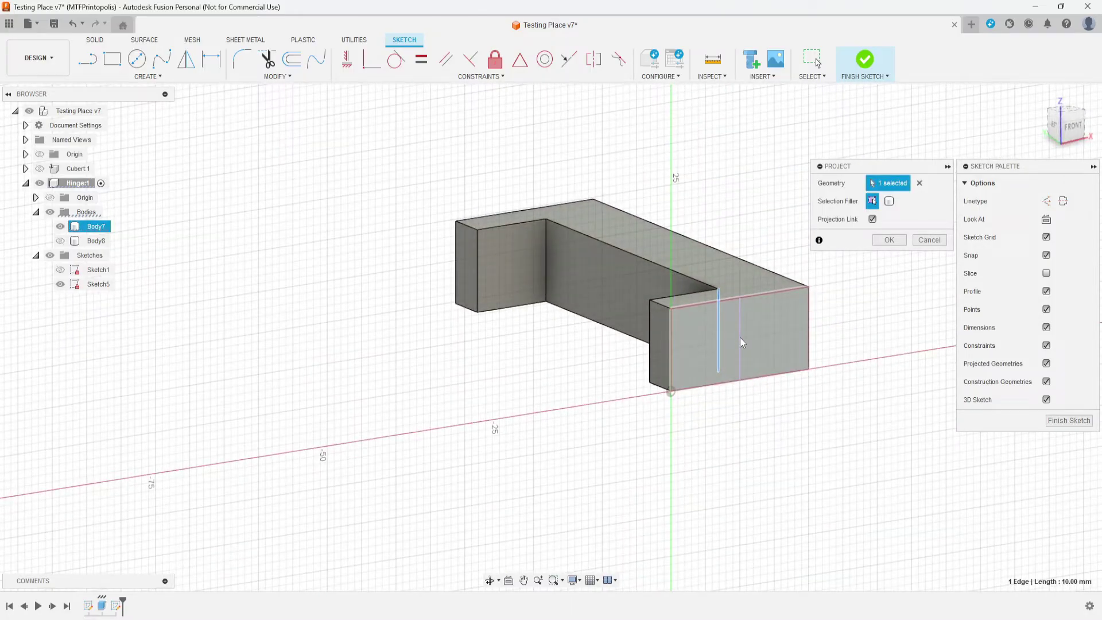
pyautogui.click(1071, 126)
pyautogui.click(894, 244)
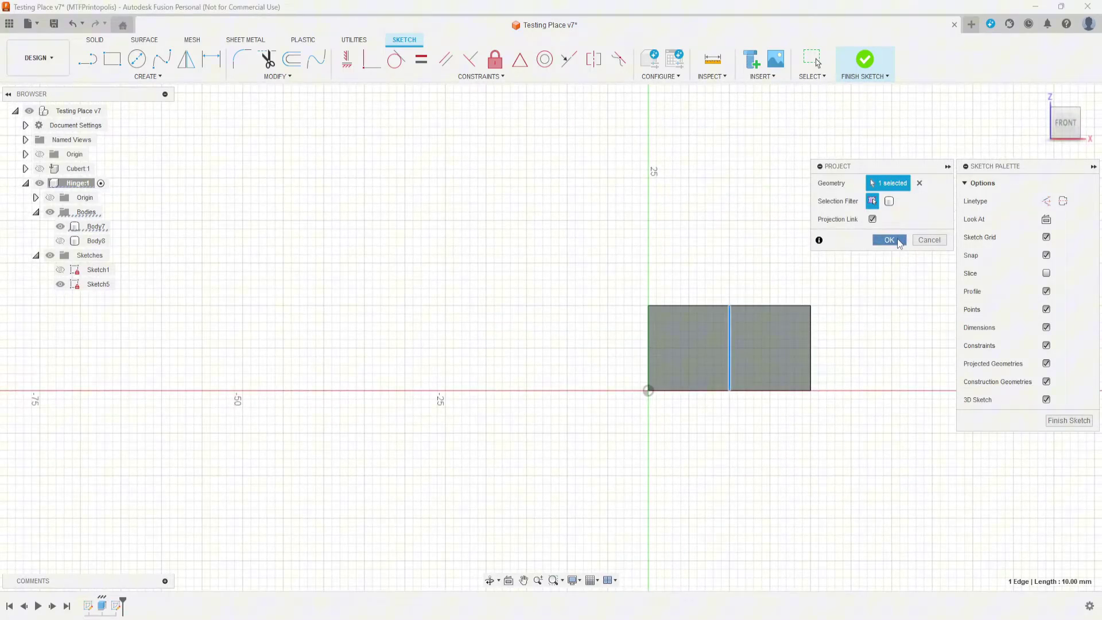
pyautogui.scroll(3, 696, 432)
pyautogui.moveTo(781, 402)
pyautogui.mouseDown(button='middle')
pyautogui.moveTo(622, 482)
pyautogui.moveTo(602, 465)
pyautogui.mouseUp(button='middle')
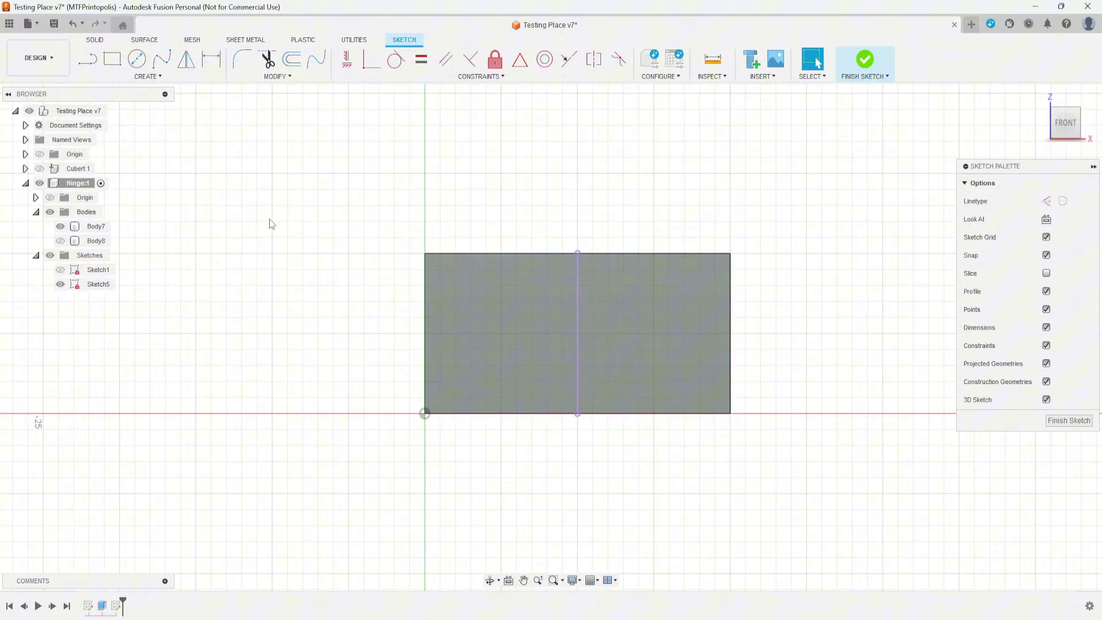
# Draw a horizontal construction line from the left edge's midpoint to the projected edge.
pyautogui.press('l')
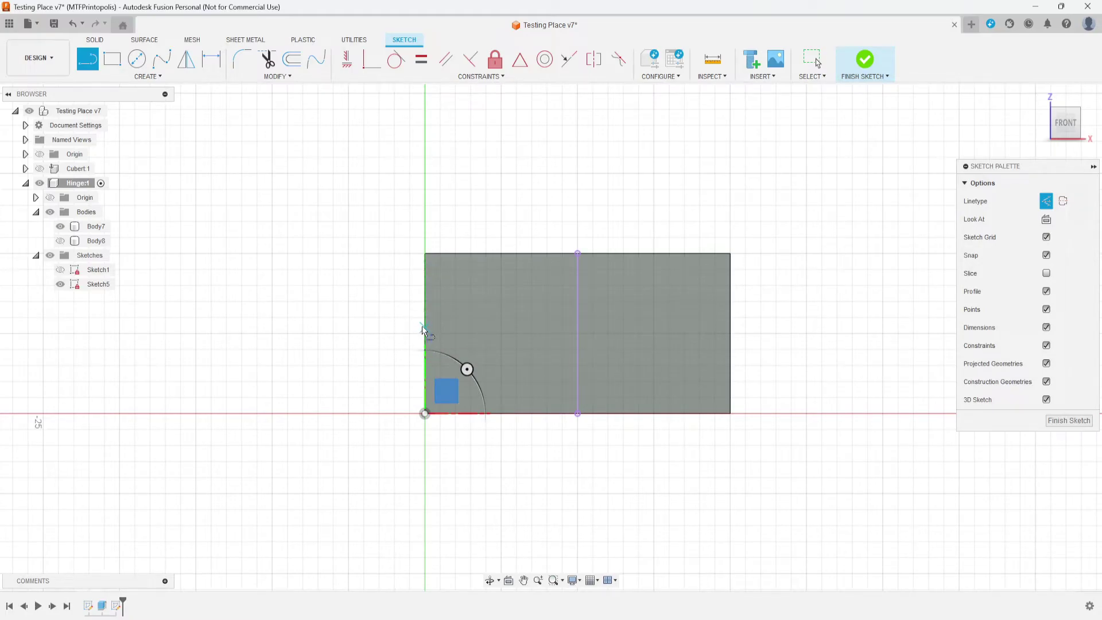
pyautogui.click(425, 338)
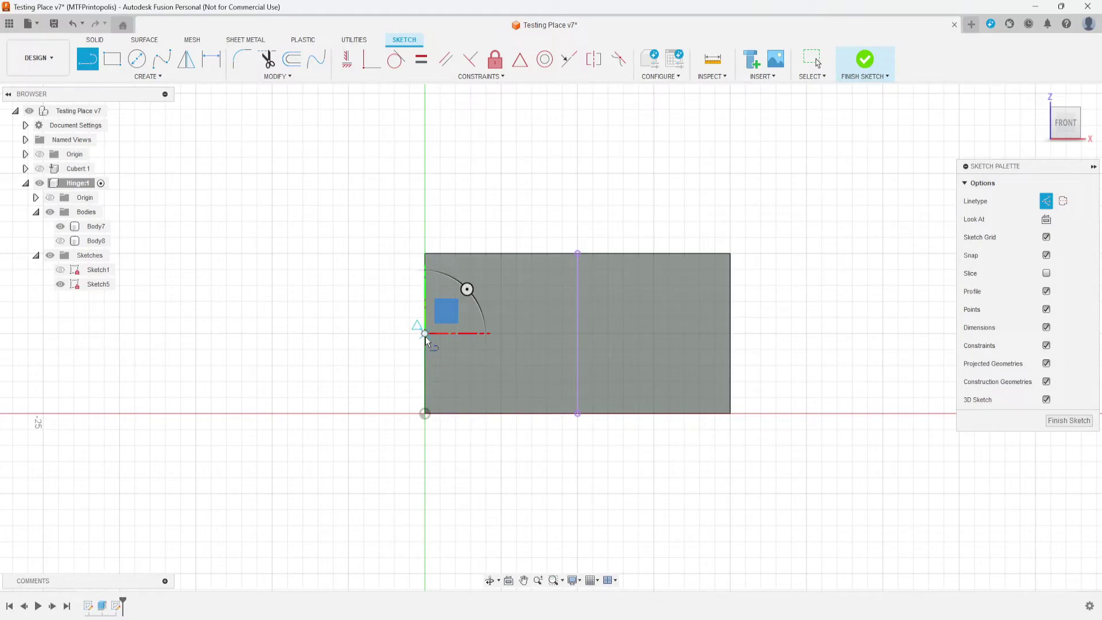
pyautogui.click(577, 334)
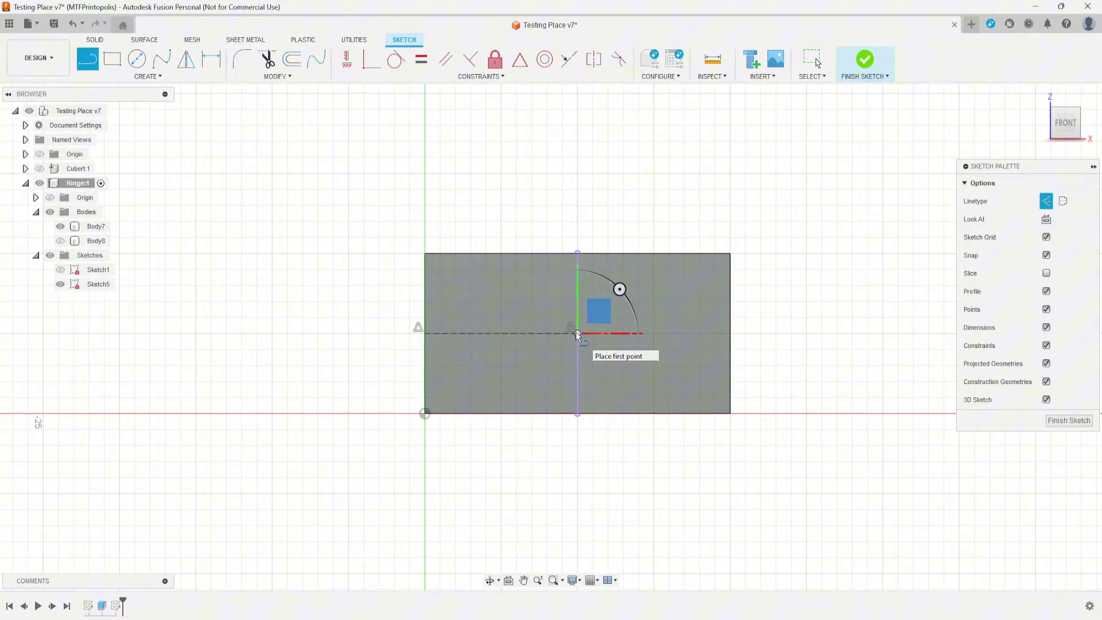
pyautogui.press('Escape')
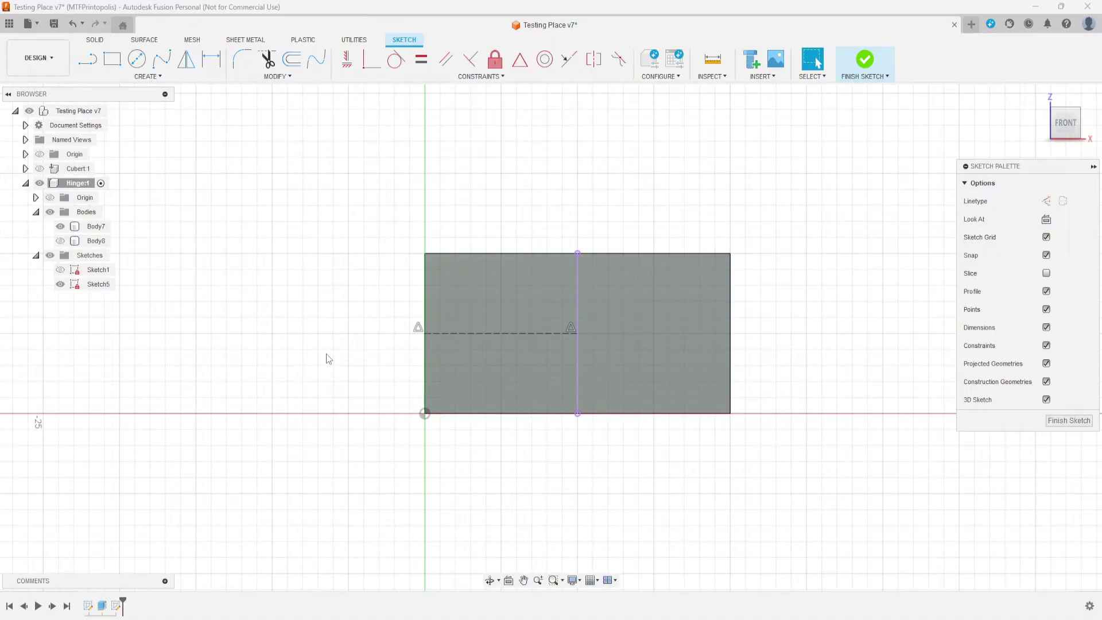
# Draw a 5 mm diameter circle centred on the construction line.
pyautogui.press('c')
pyautogui.click(471, 332)
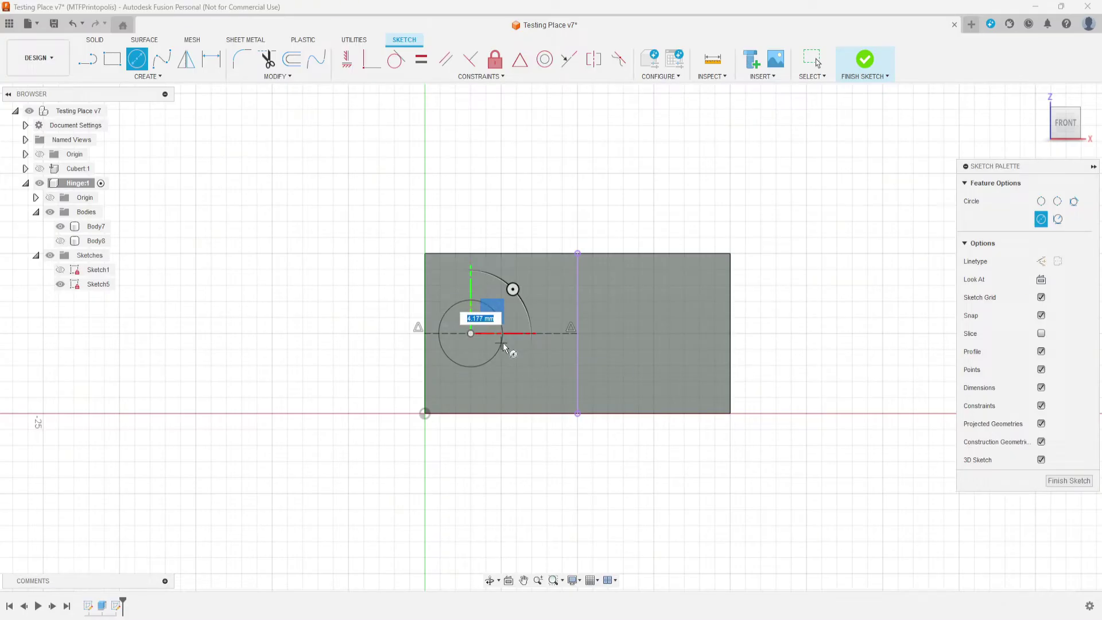
pyautogui.write('5')
pyautogui.press('Return')
pyautogui.press('Escape')
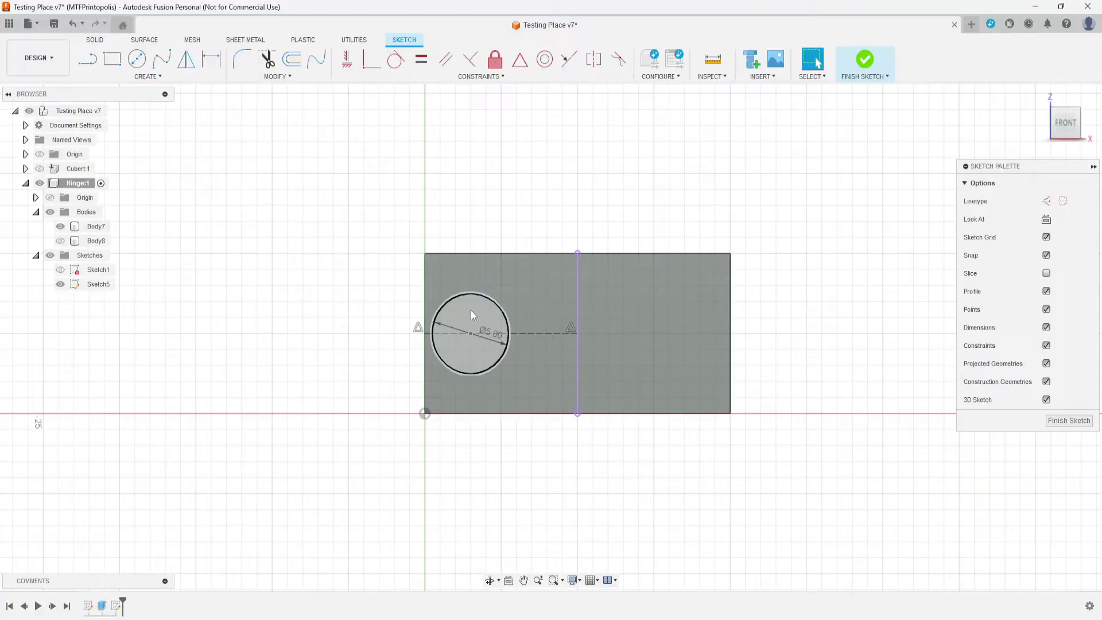
# Dimension the circle's centre 5 mm from the rectangle's left edge.
pyautogui.press('d')
pyautogui.click(469, 333)
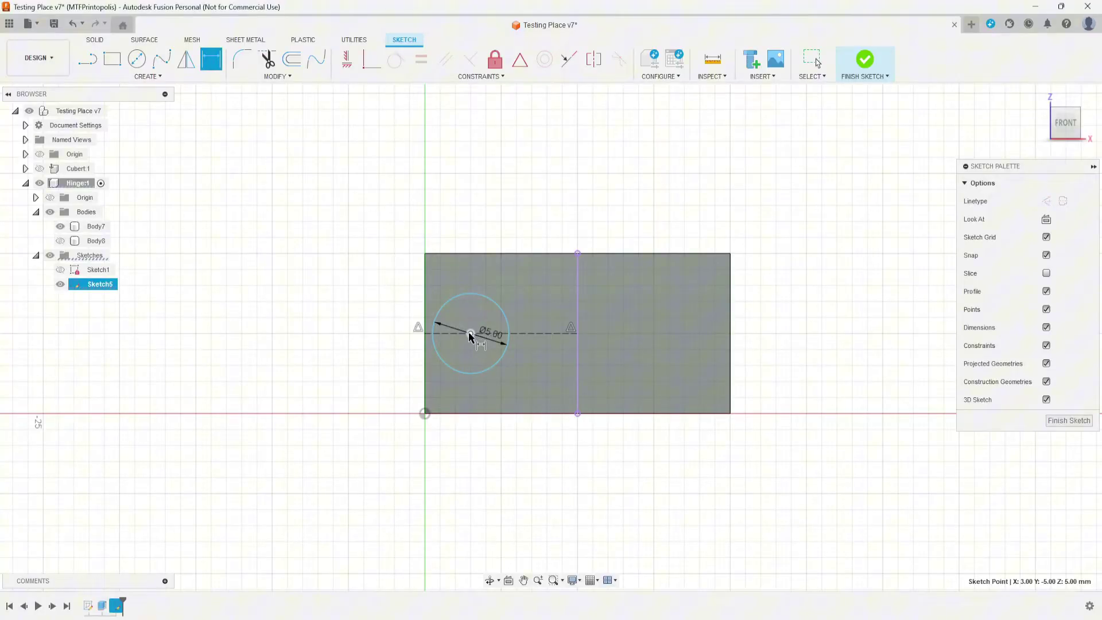
pyautogui.click(426, 302)
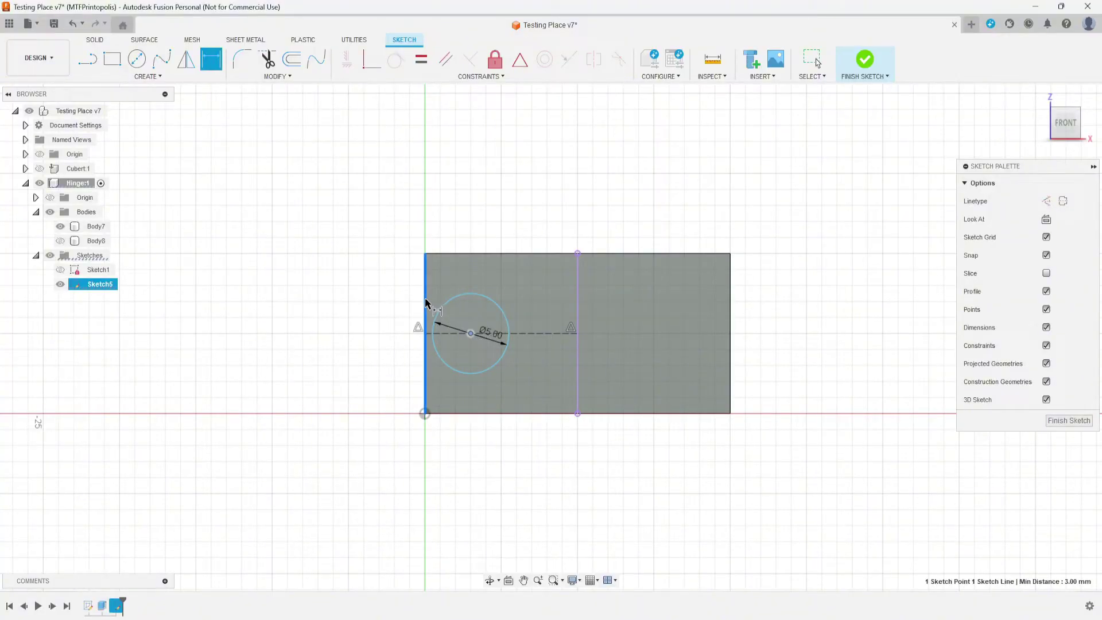
pyautogui.click(452, 274)
pyautogui.write('5')
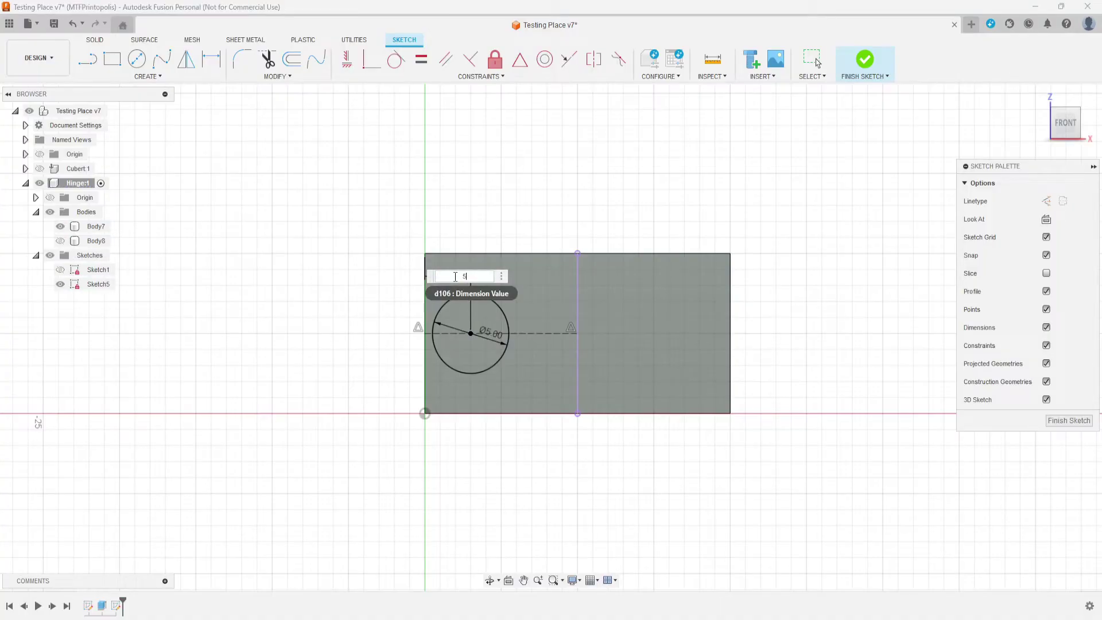
pyautogui.press('Return')
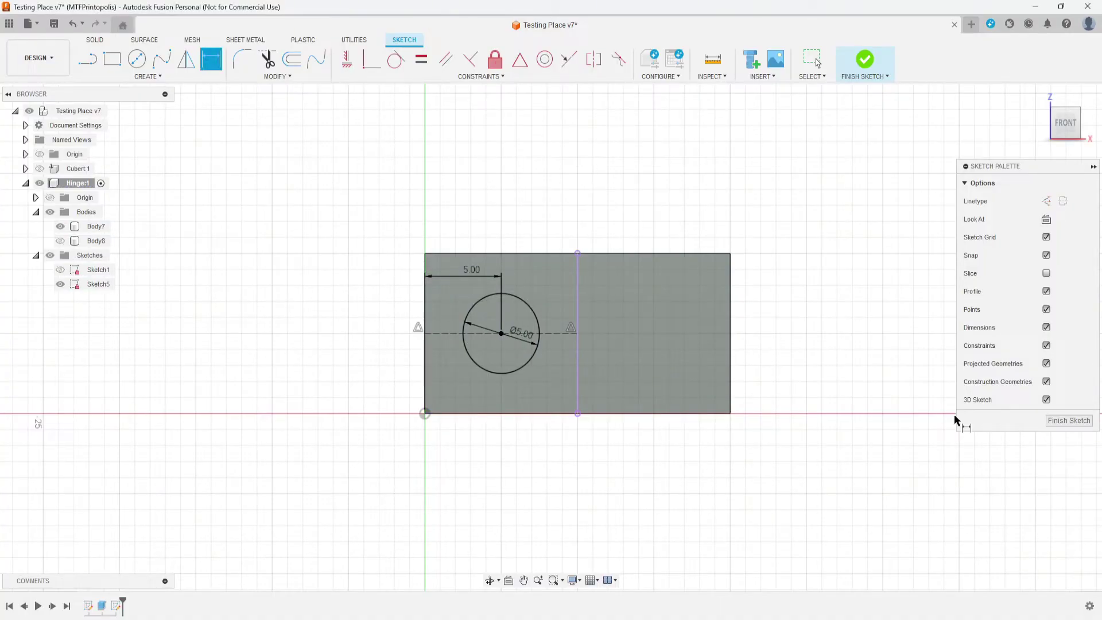
pyautogui.click(1054, 421)
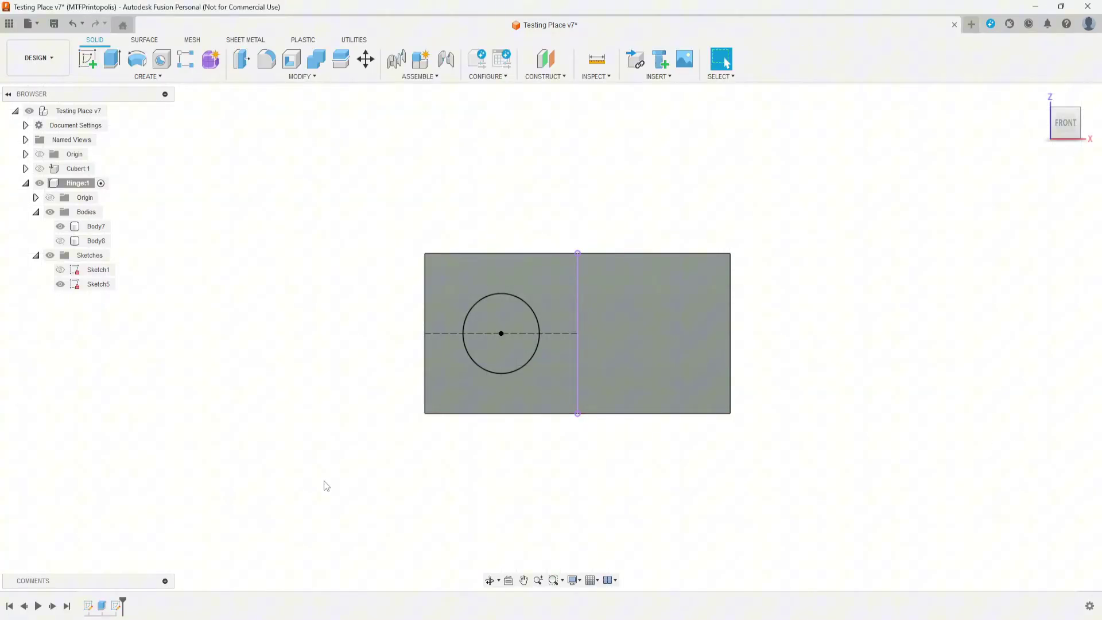
pyautogui.scroll(-2, 369, 442)
pyautogui.moveTo(369, 442)
pyautogui.keyDown('shift'); pyautogui.mouseDown(button='middle')
pyautogui.moveTo(419, 469)
pyautogui.moveTo(451, 399)
pyautogui.moveTo(451, 409)
pyautogui.mouseUp(button='middle'); pyautogui.keyUp('shift')
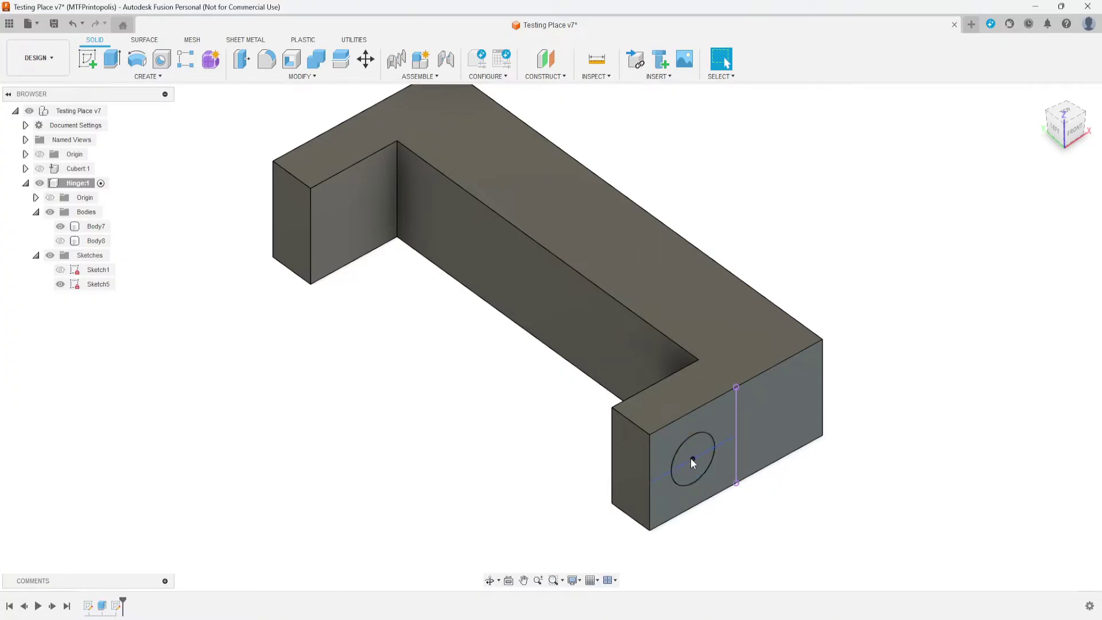
pyautogui.click(713, 464)
pyautogui.click(386, 374)
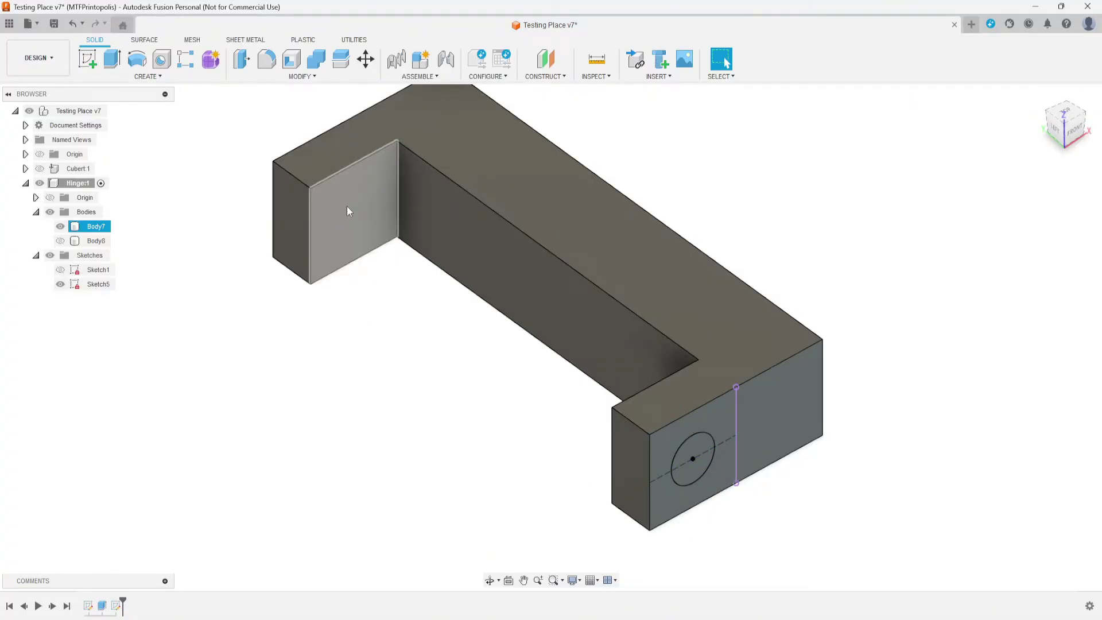
pyautogui.keyDown('shift'); pyautogui.moveTo(349, 212); pyautogui.dragTo(721, 337, button='middle'); pyautogui.keyUp('shift')
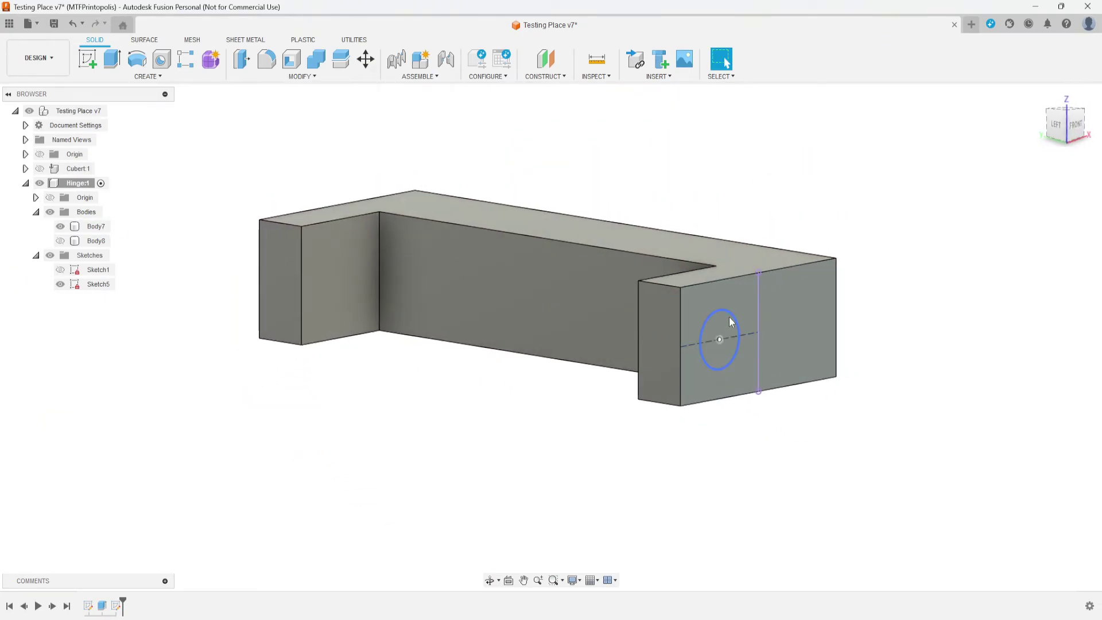
# Extrude the circle profile 2 mm from the right arm's inner face, joined as a peg.
pyautogui.click(731, 325)
pyautogui.keyDown('shift'); pyautogui.moveTo(517, 417); pyautogui.dragTo(612, 444, button='middle'); pyautogui.keyUp('shift')
pyautogui.press('e')
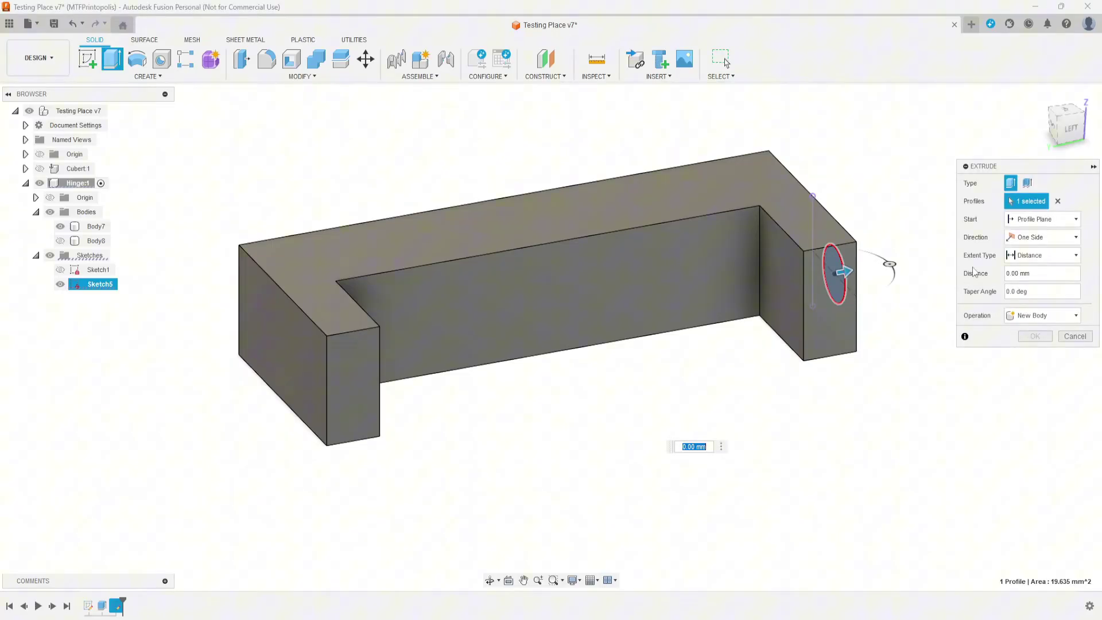
pyautogui.click(1029, 219)
pyautogui.click(1033, 259)
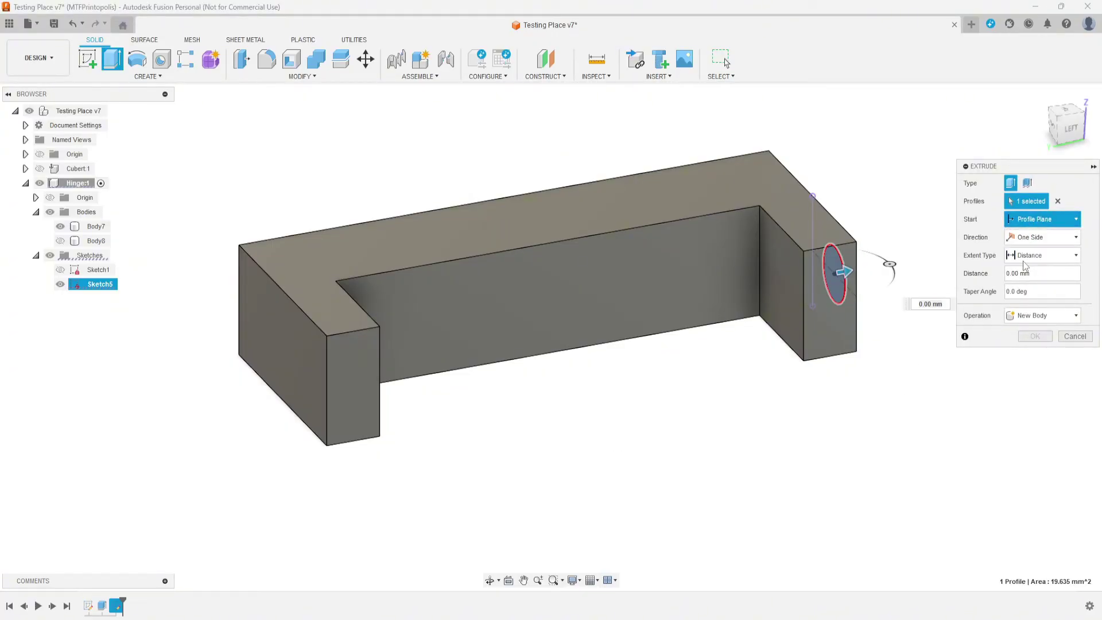
pyautogui.keyDown('shift'); pyautogui.moveTo(745, 423); pyautogui.dragTo(780, 441, button='middle'); pyautogui.keyUp('shift')
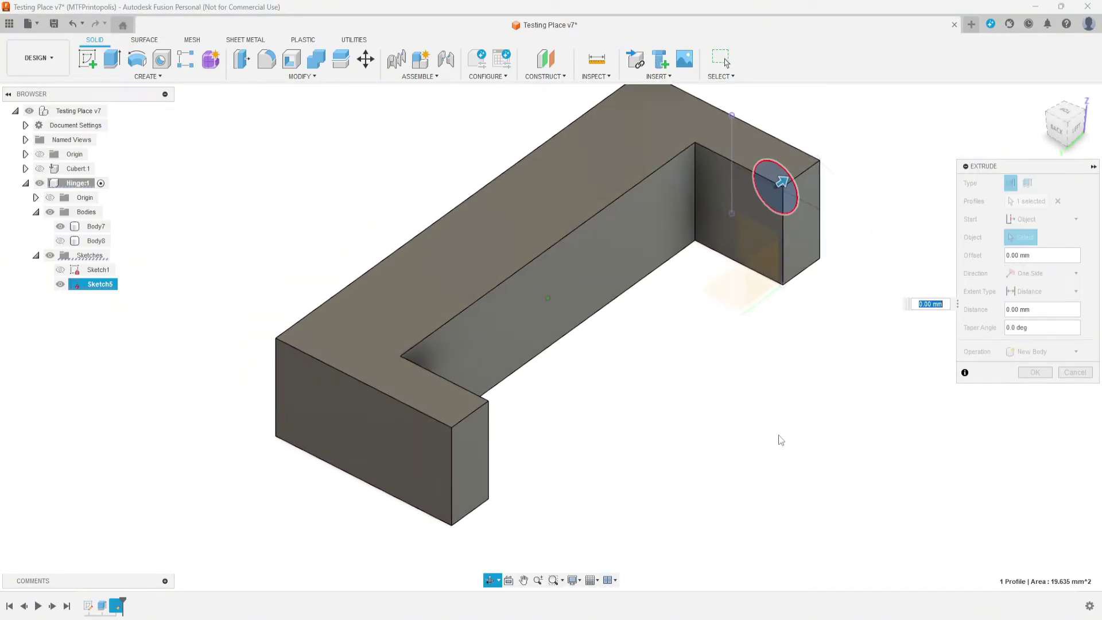
pyautogui.click(725, 195)
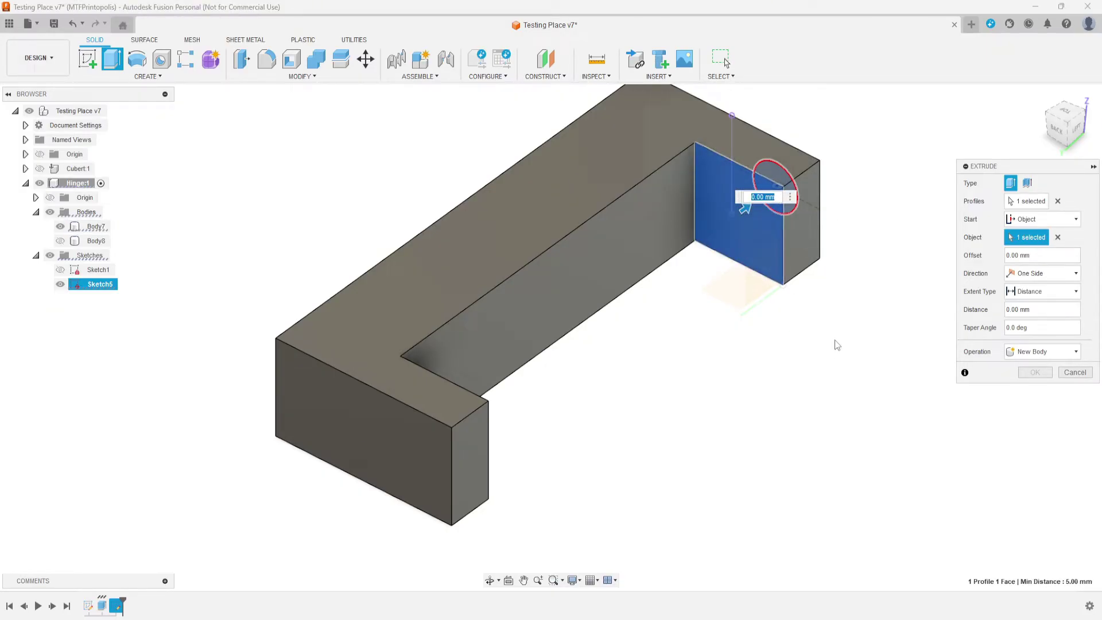
pyautogui.keyDown('shift'); pyautogui.moveTo(829, 345); pyautogui.dragTo(810, 346, button='middle'); pyautogui.keyUp('shift')
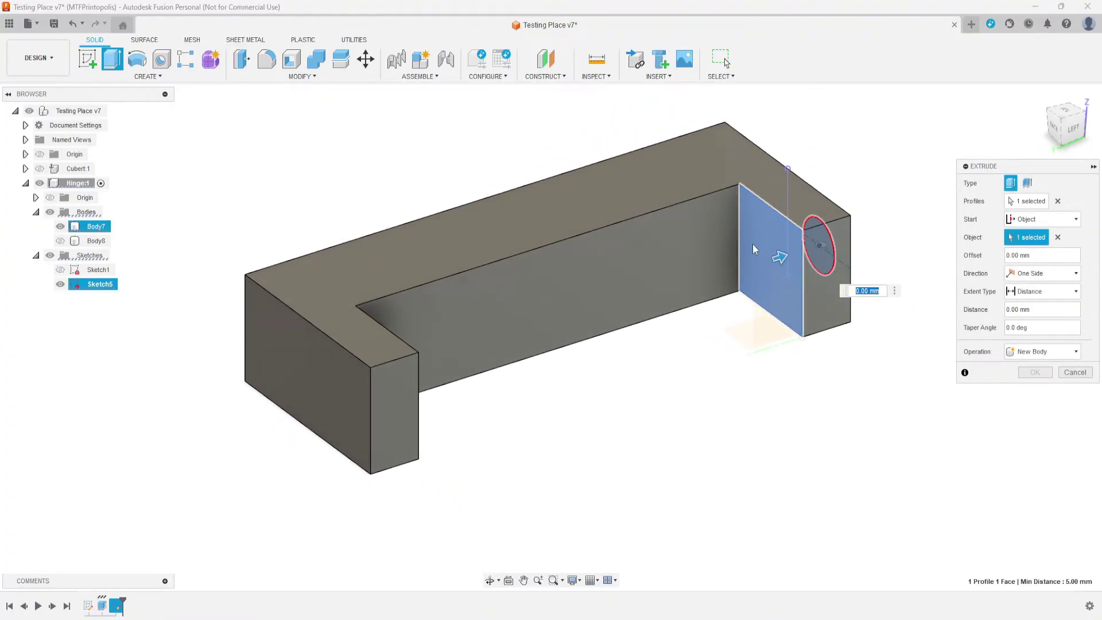
pyautogui.press('BackSpace')
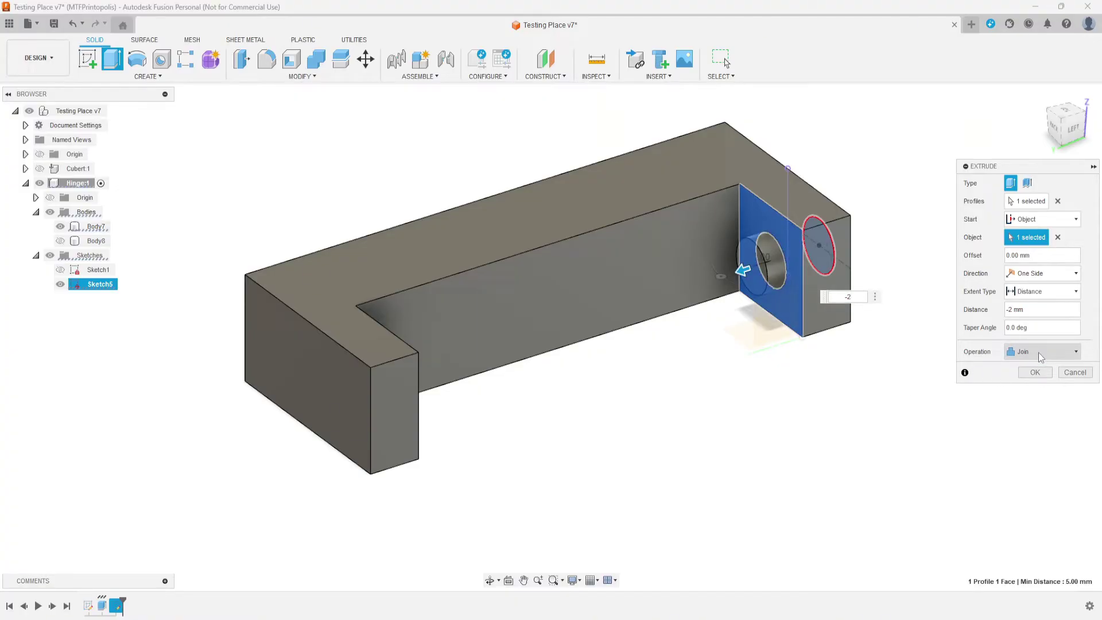
pyautogui.click(1034, 372)
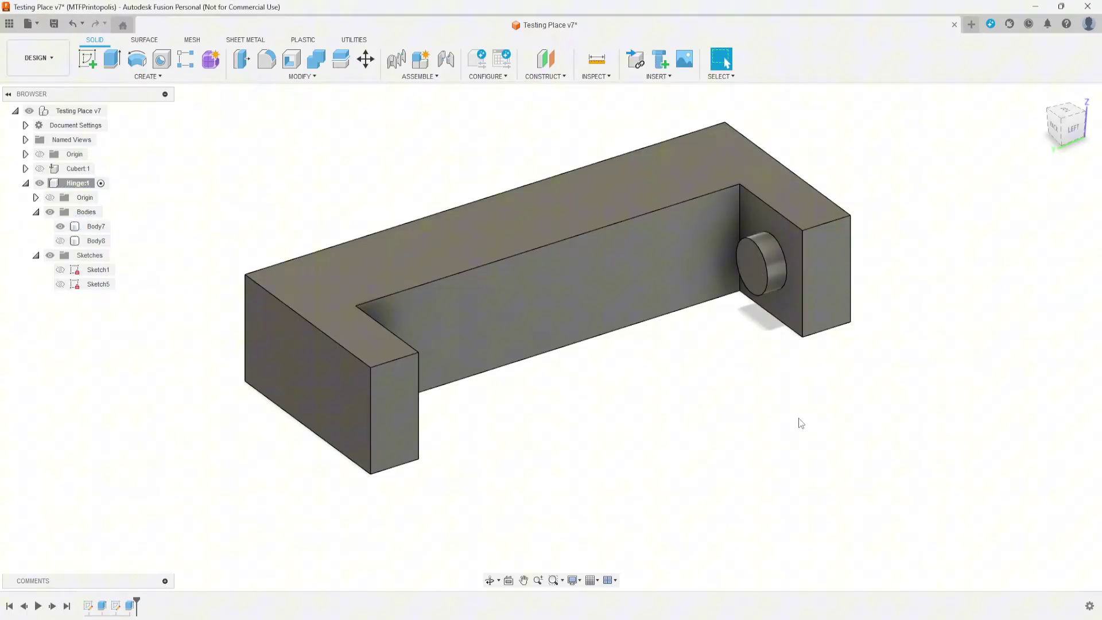
# Orbit to an angled view of the peg, select its outer circular edge, then open Modify.
pyautogui.keyDown('shift'); pyautogui.moveTo(798, 418); pyautogui.dragTo(783, 417, button='middle'); pyautogui.keyUp('shift')
pyautogui.scroll(5, 783, 417)
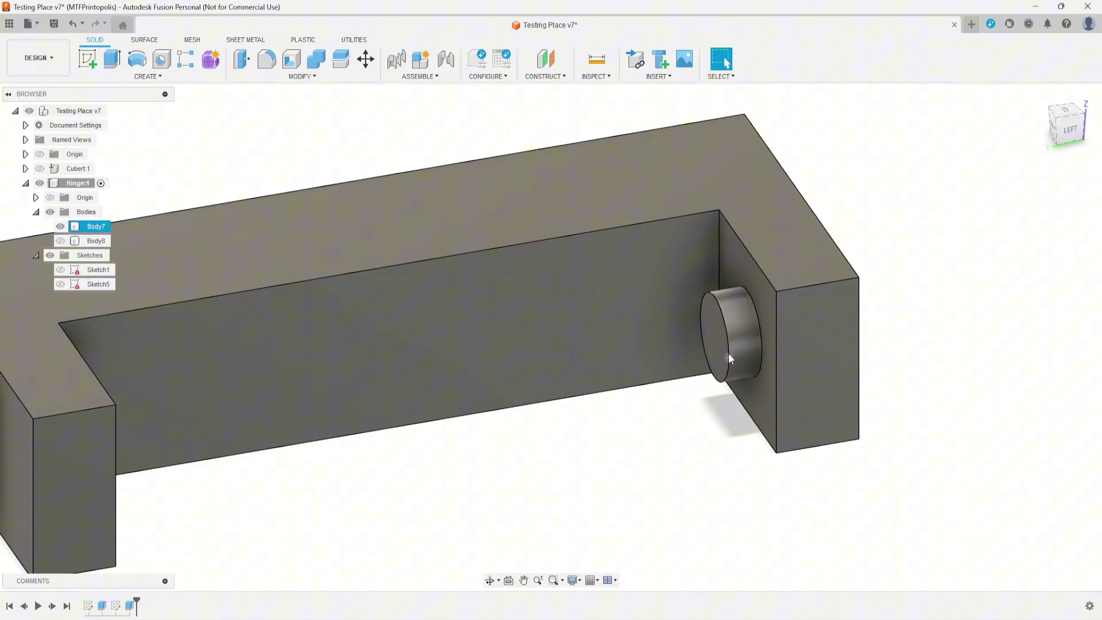
pyautogui.keyDown('shift'); pyautogui.moveTo(719, 475); pyautogui.dragTo(707, 440, button='middle'); pyautogui.keyUp('shift')
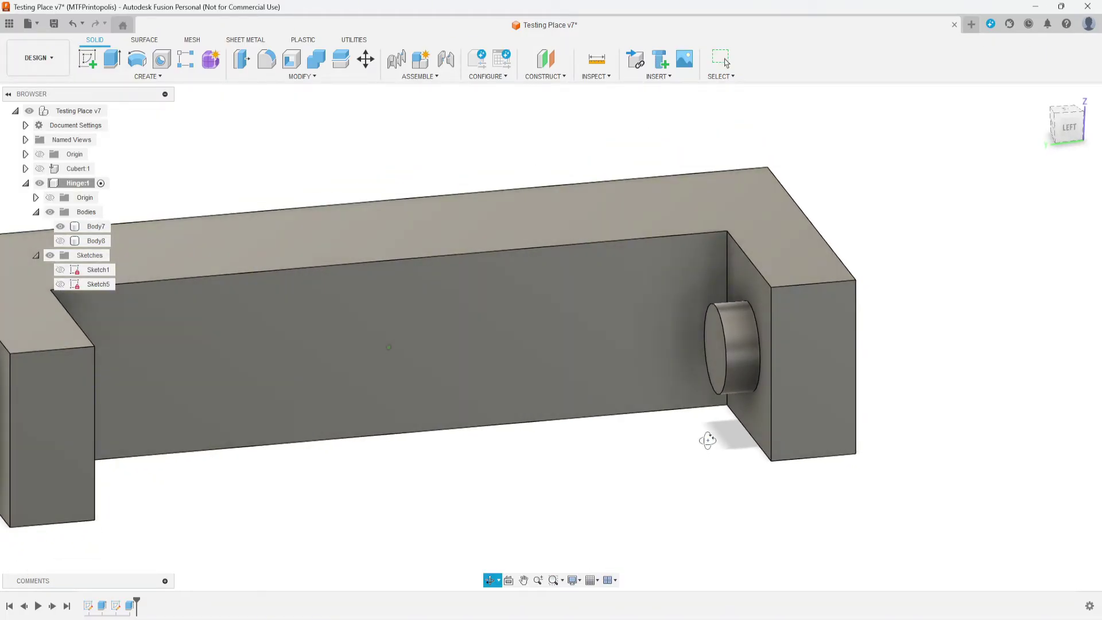
pyautogui.click(1067, 126)
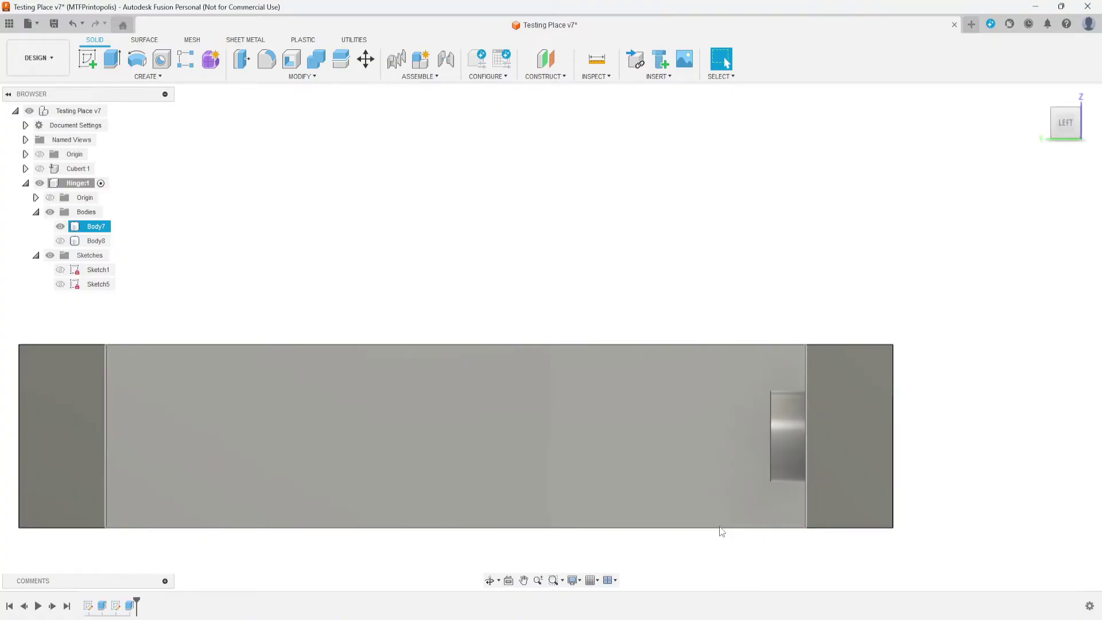
pyautogui.keyDown('shift'); pyautogui.moveTo(721, 532); pyautogui.dragTo(792, 469, button='middle'); pyautogui.keyUp('shift')
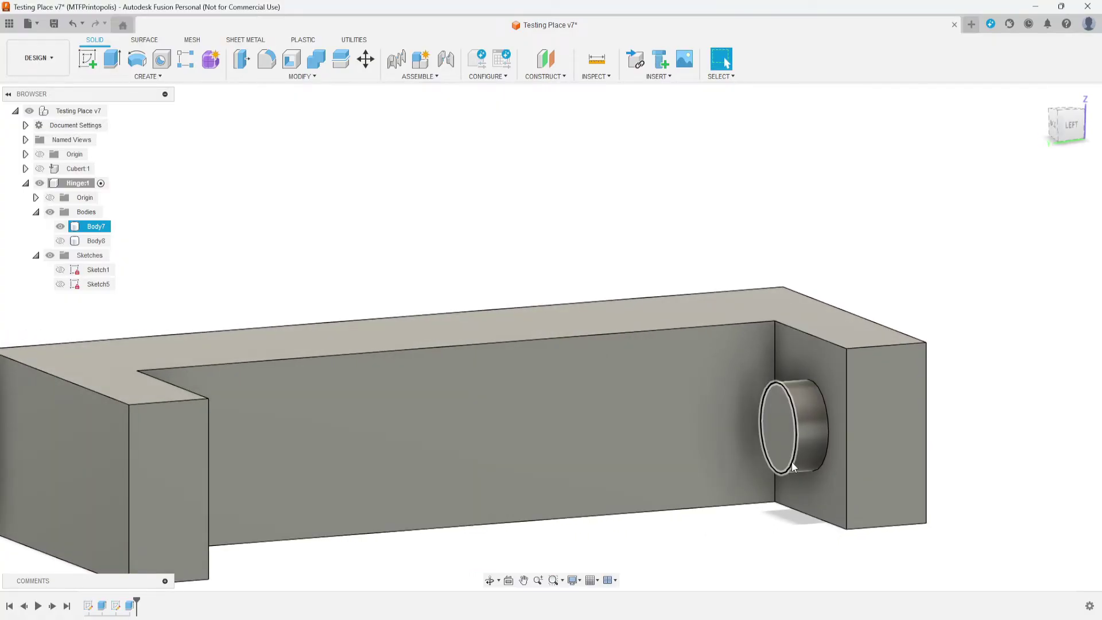
pyautogui.click(791, 462)
pyautogui.scroll(2, 780, 468)
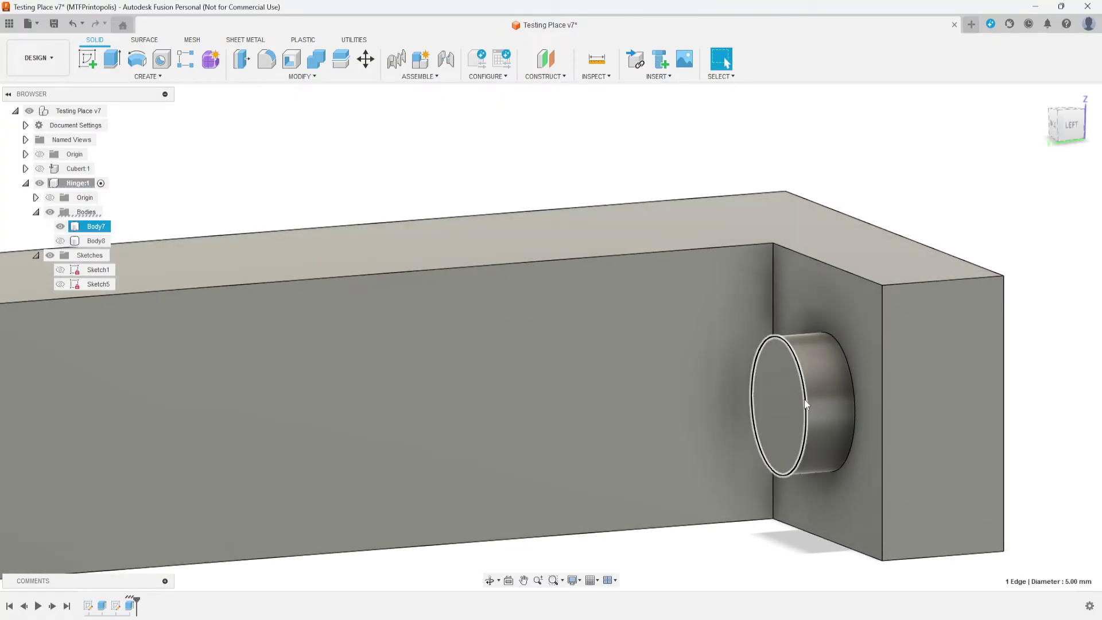
pyautogui.click(294, 77)
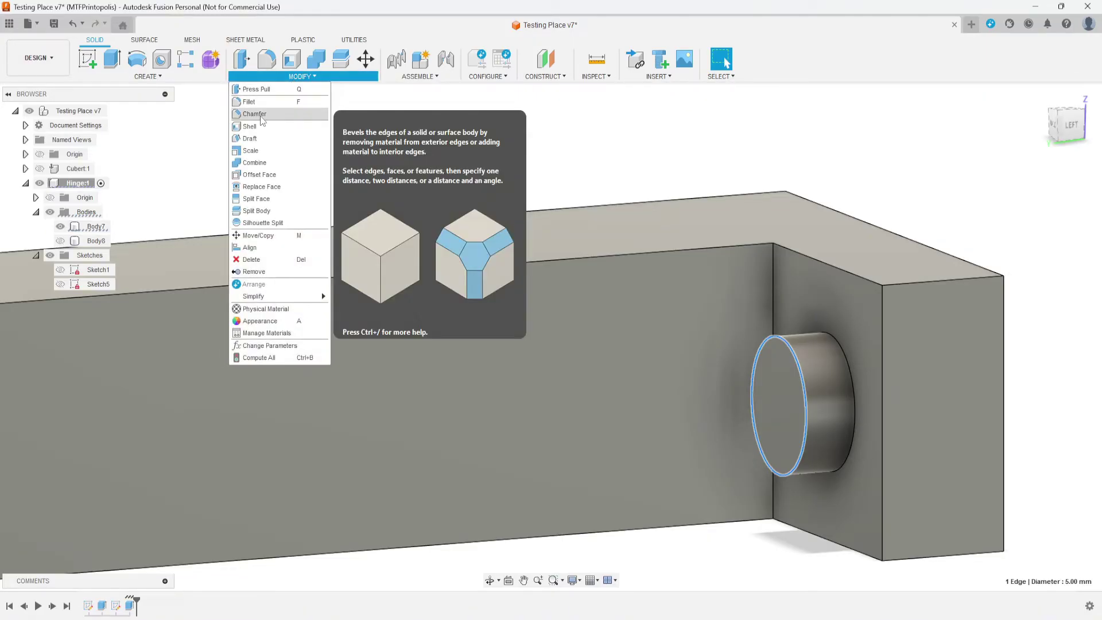
# Chamfer the peg's outer edge, trying 1.5 mm before settling on 2.00 mm.
pyautogui.click(264, 100)
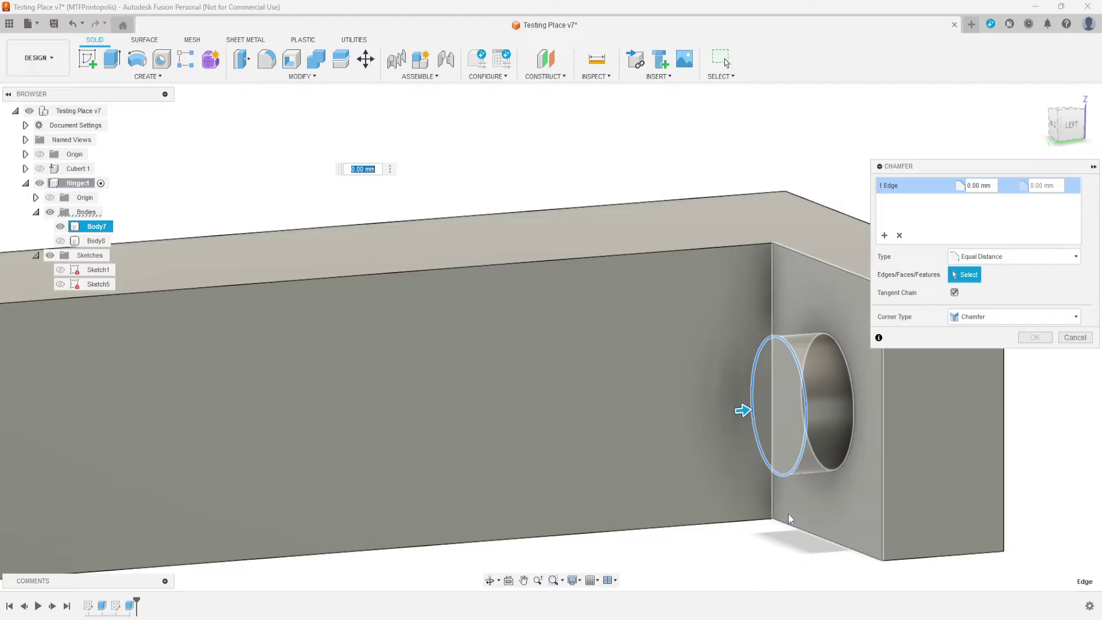
pyautogui.scroll(2, 745, 428)
pyautogui.moveTo(790, 531); pyautogui.dragTo(708, 422, button='middle')
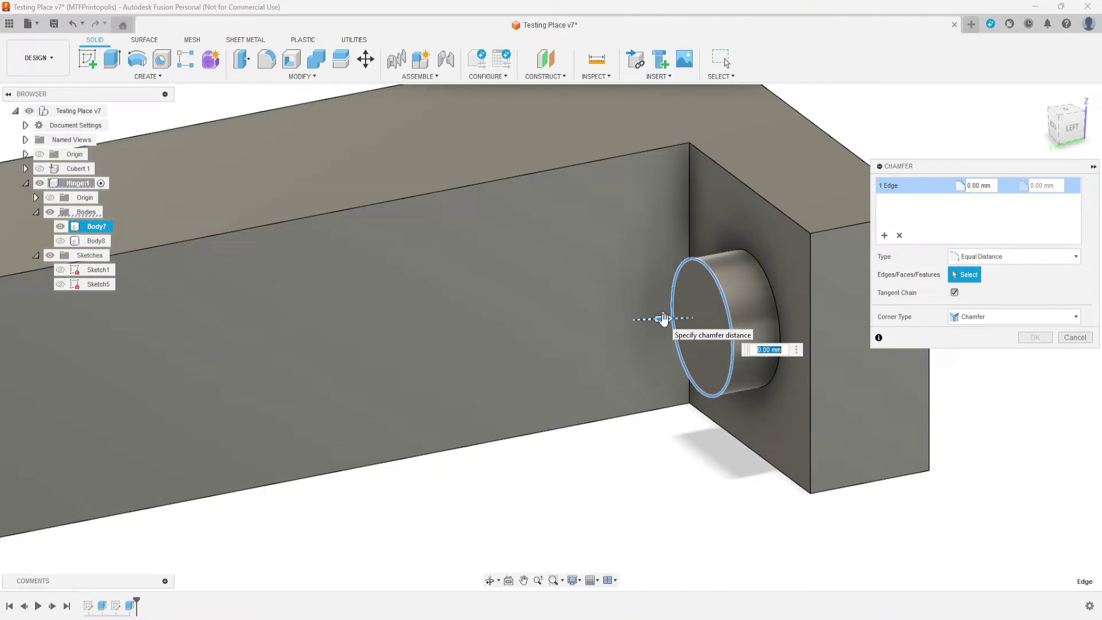
pyautogui.moveTo(663, 318); pyautogui.dragTo(701, 321)
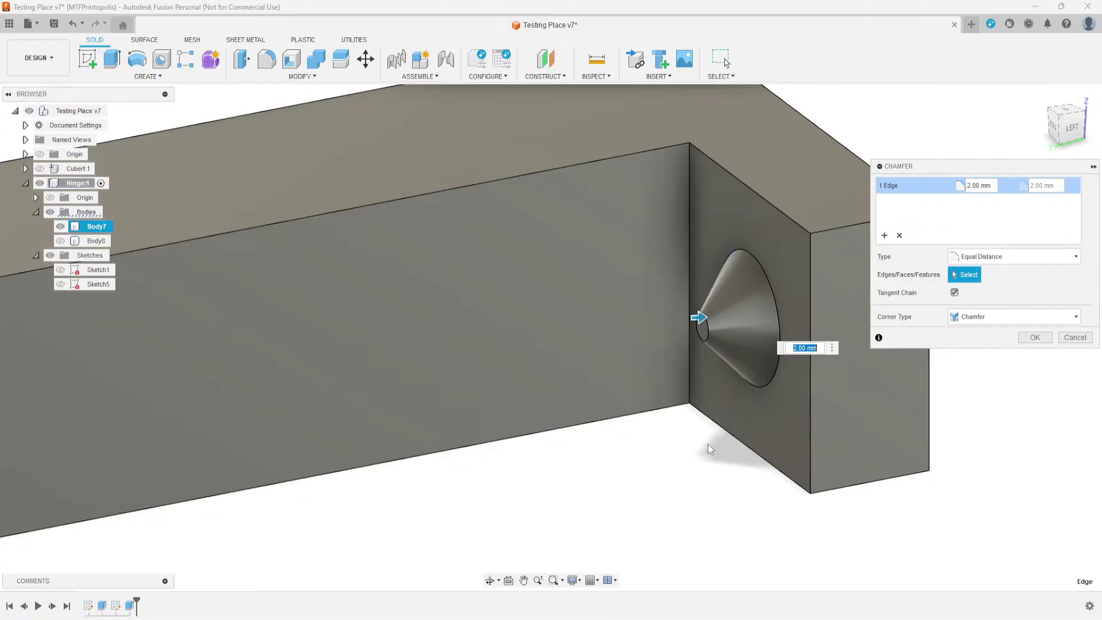
pyautogui.write('1.5')
pyautogui.press('Return')
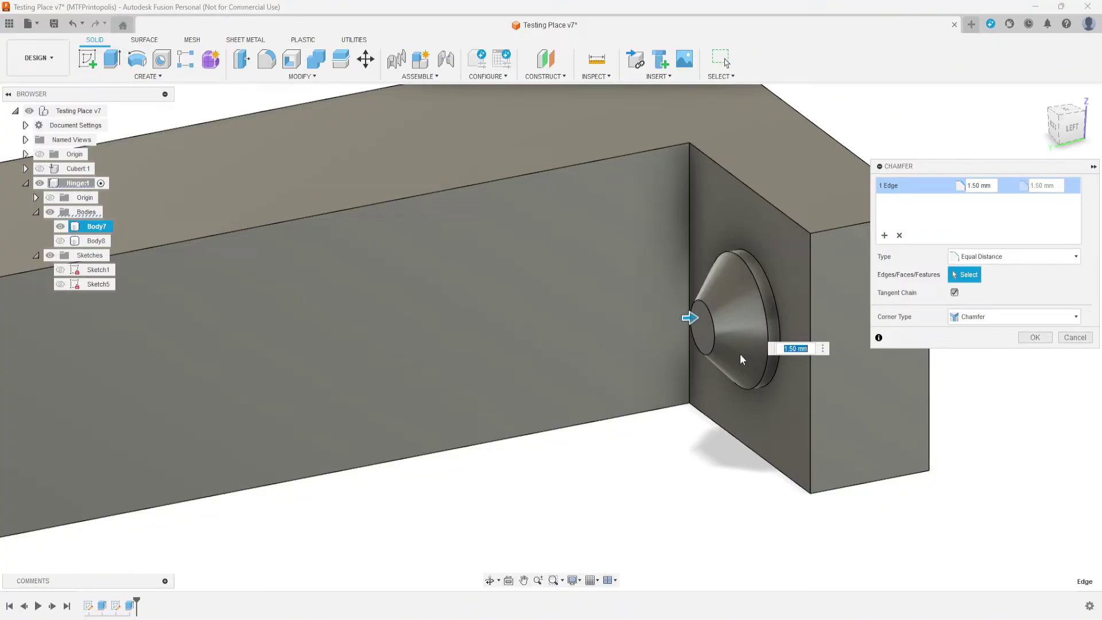
pyautogui.keyDown('shift'); pyautogui.moveTo(733, 488); pyautogui.dragTo(702, 344, button='middle'); pyautogui.keyUp('shift')
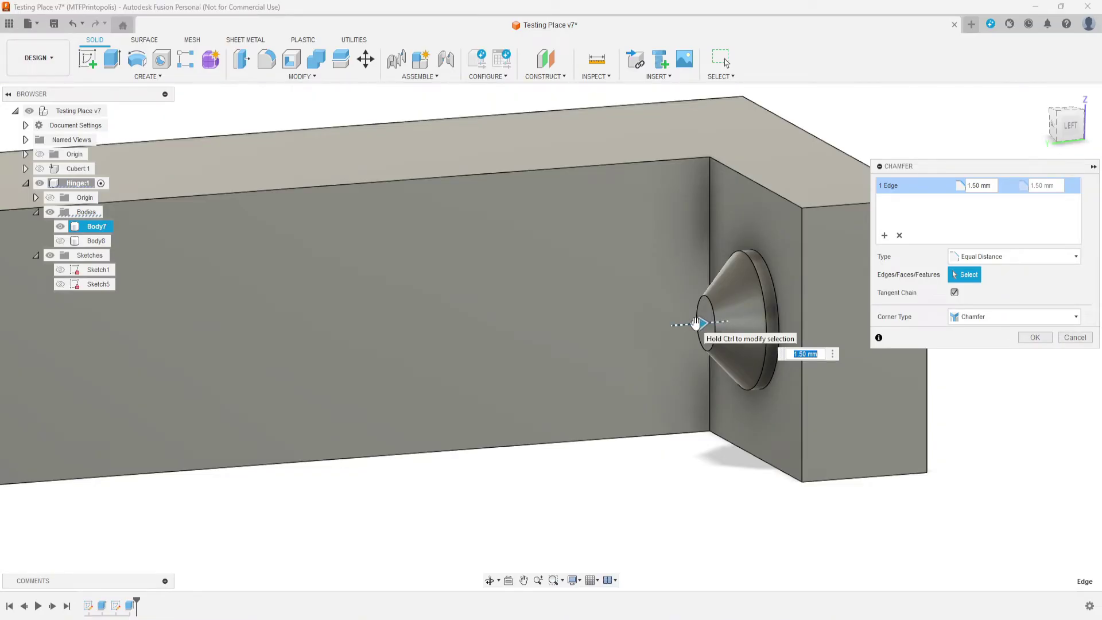
pyautogui.moveTo(697, 324); pyautogui.dragTo(703, 324)
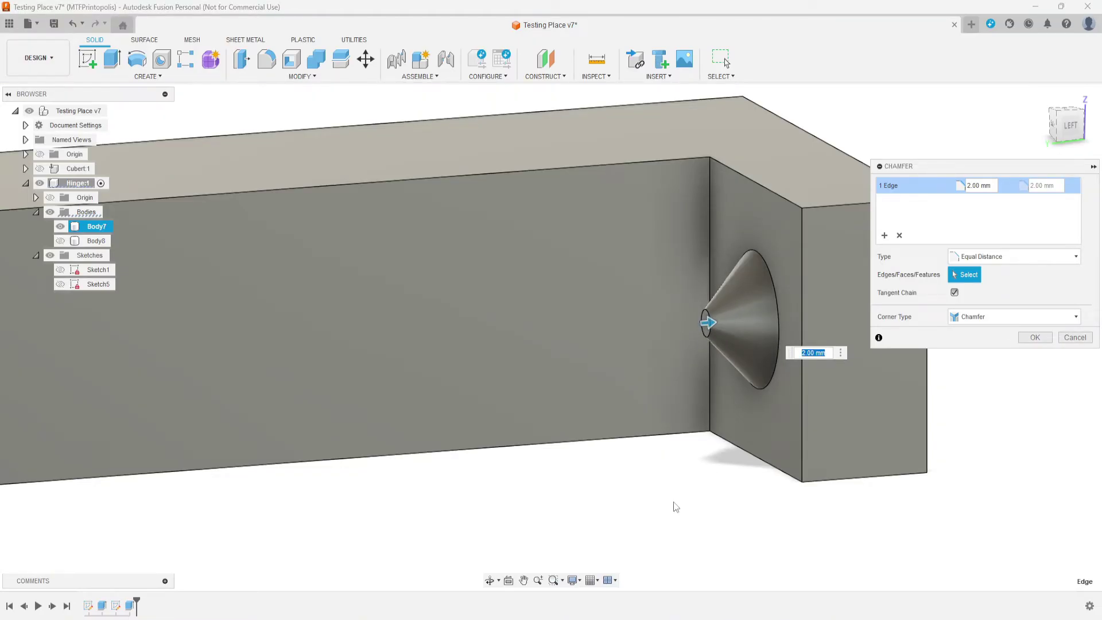
pyautogui.click(1034, 337)
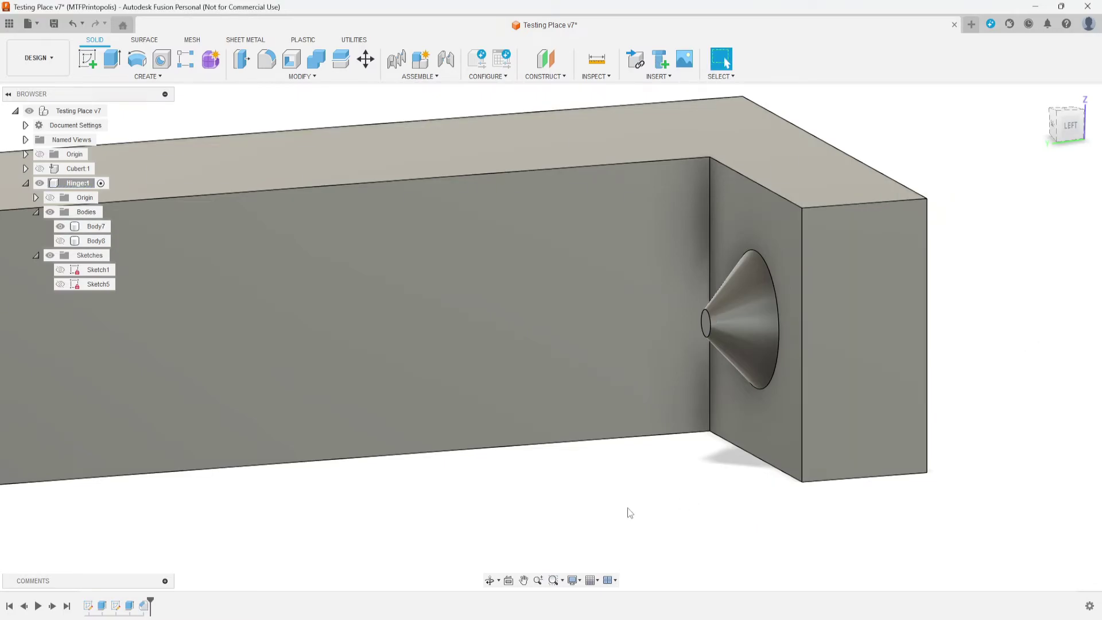
pyautogui.scroll(-3, 628, 507)
pyautogui.keyDown('shift'); pyautogui.moveTo(669, 541); pyautogui.dragTo(899, 344, button='middle'); pyautogui.keyUp('shift')
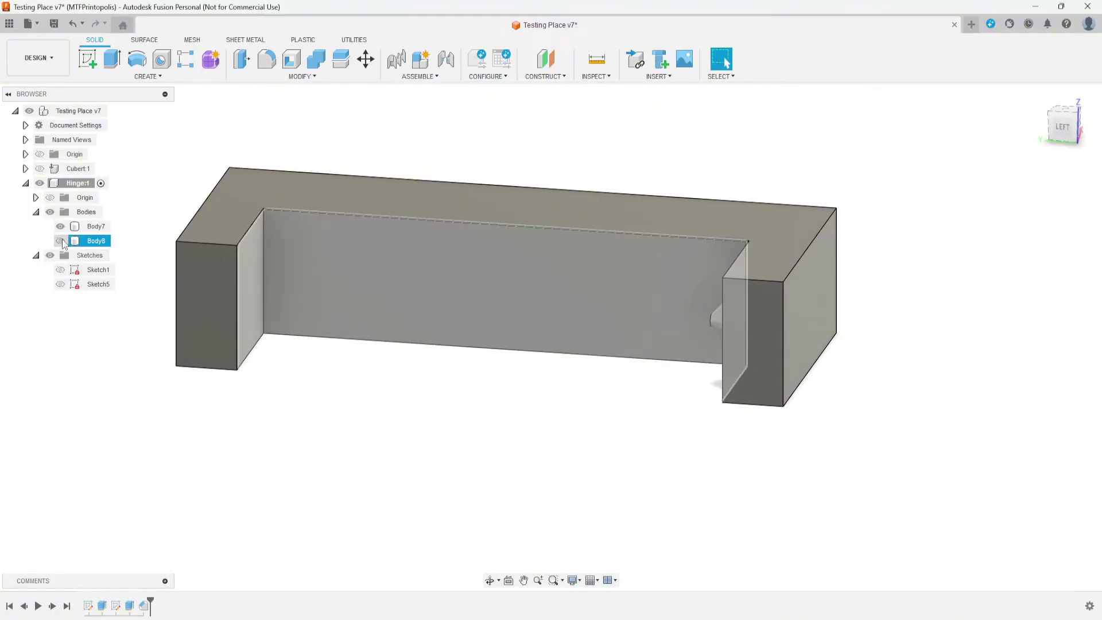
# Extrude the Sketch5 circle 2 mm from the left arm's inner face as a joined pin.
pyautogui.click(59, 285)
pyautogui.click(524, 461)
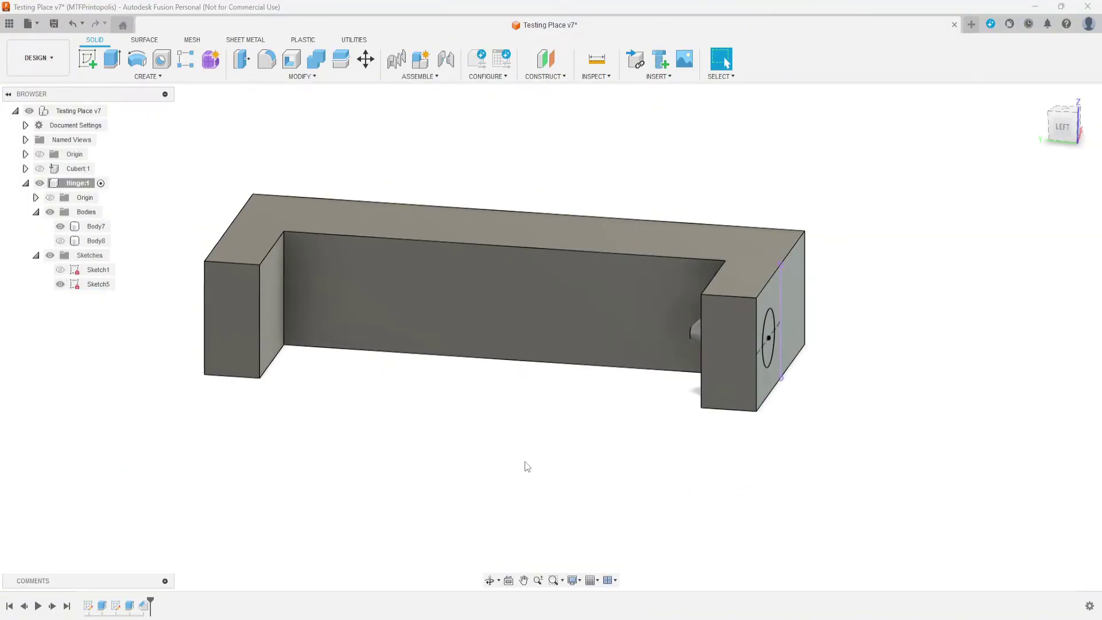
pyautogui.moveTo(524, 460)
pyautogui.keyDown('shift'); pyautogui.mouseDown(button='middle')
pyautogui.moveTo(664, 492)
pyautogui.moveTo(640, 499)
pyautogui.mouseUp(button='middle'); pyautogui.keyUp('shift')
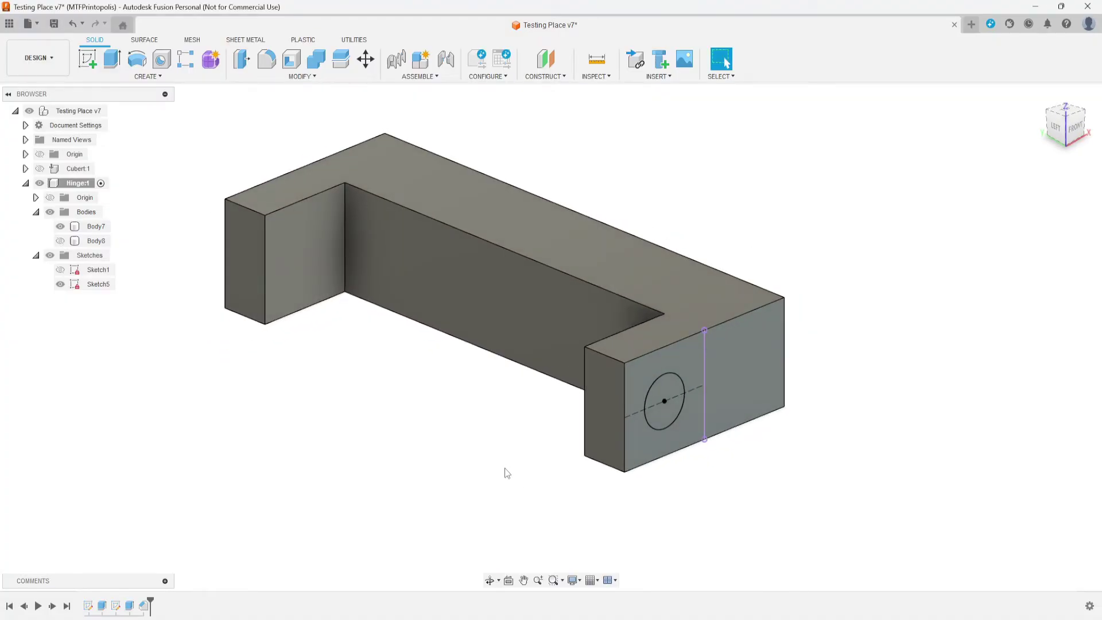
pyautogui.keyDown('shift'); pyautogui.moveTo(507, 473); pyautogui.dragTo(659, 455, button='middle'); pyautogui.keyUp('shift')
pyautogui.click(764, 365)
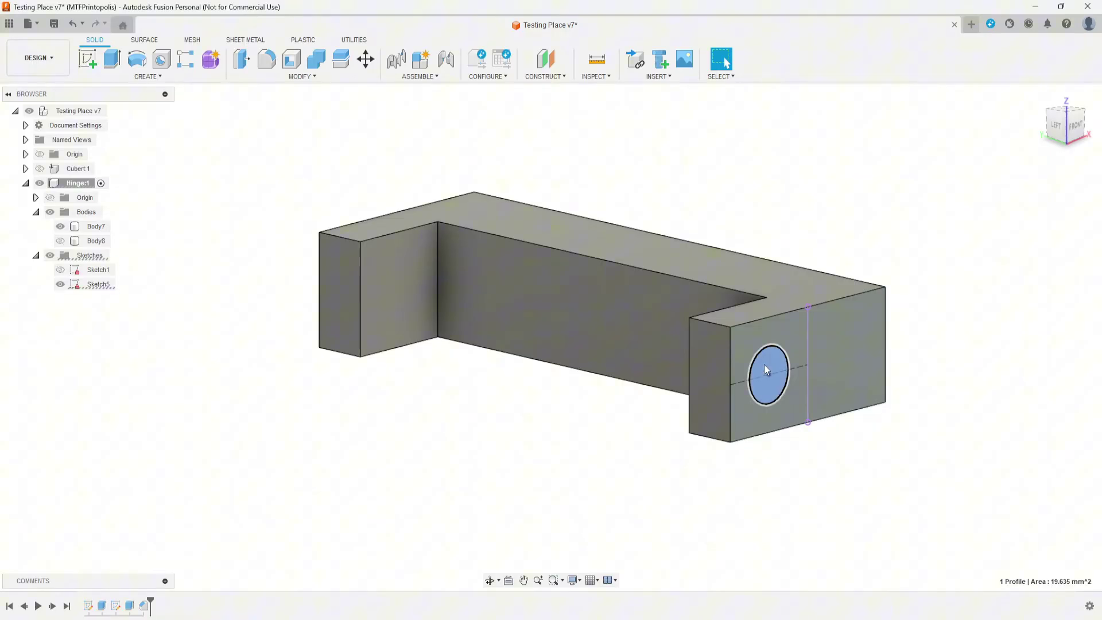
pyautogui.press('e')
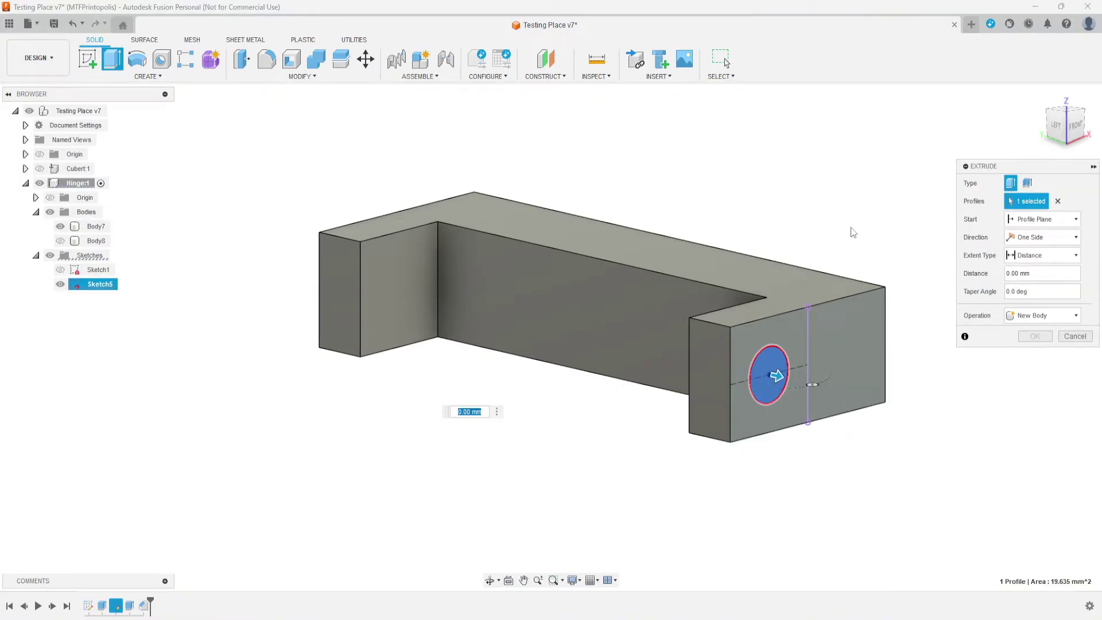
pyautogui.click(1042, 219)
pyautogui.click(1031, 258)
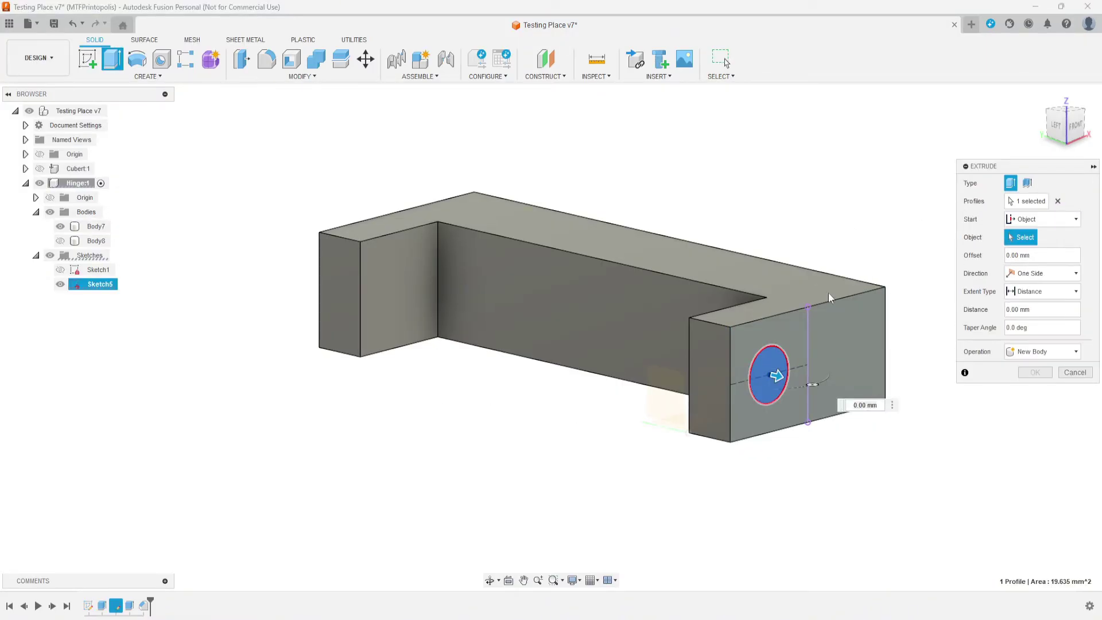
pyautogui.click(395, 293)
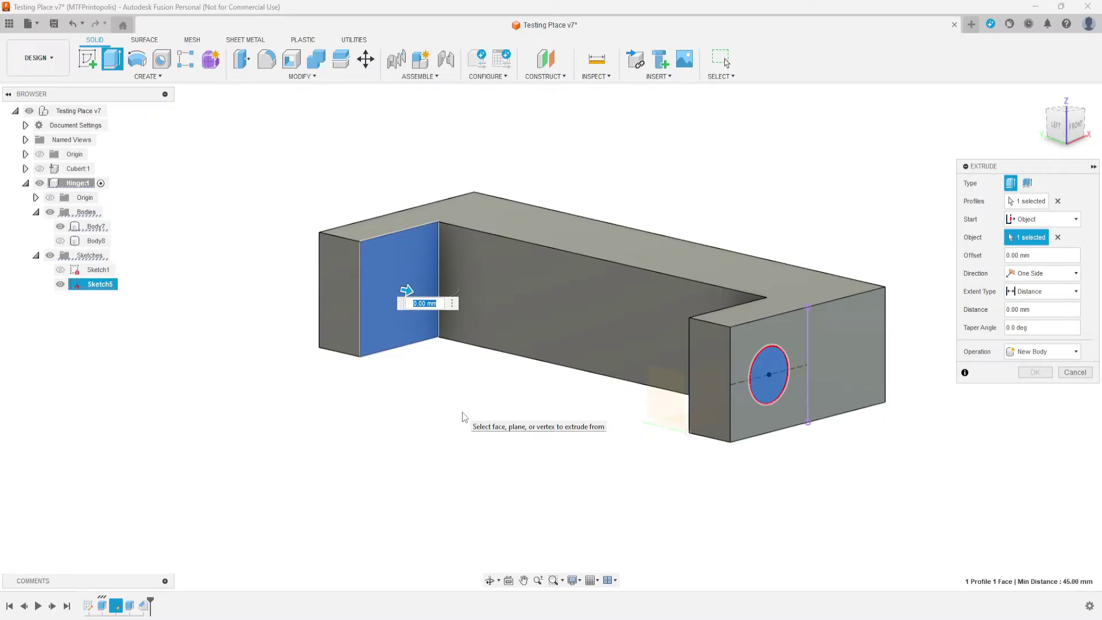
pyautogui.write('2')
pyautogui.press('Return')
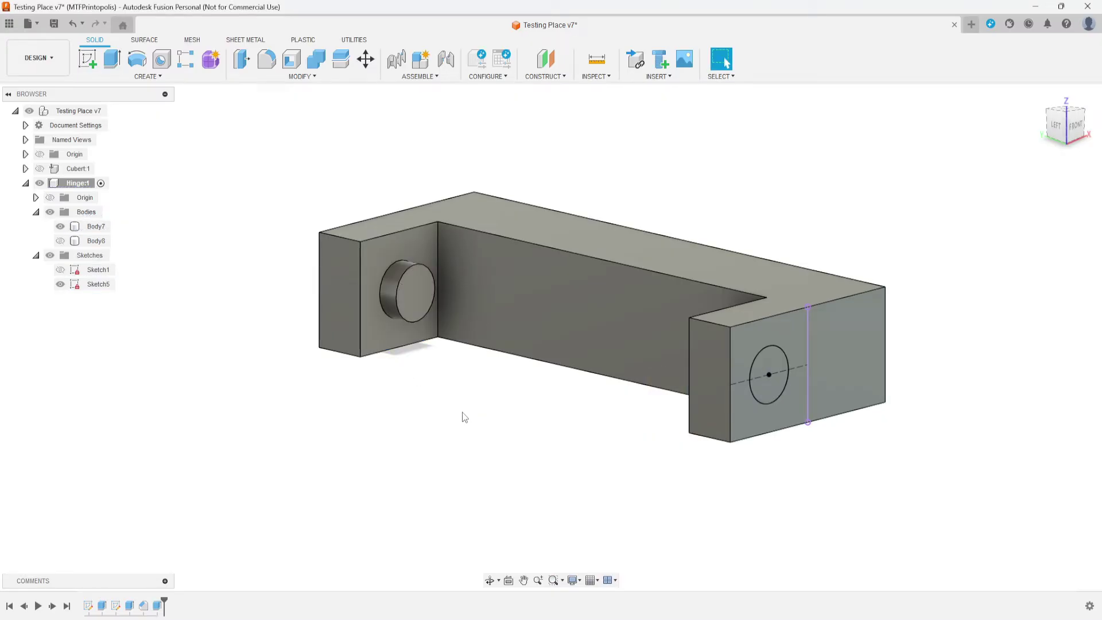
# Chamfer the second pin's 5 mm outer edge by 2 mm so it tapers into a cone.
pyautogui.scroll(4, 407, 319)
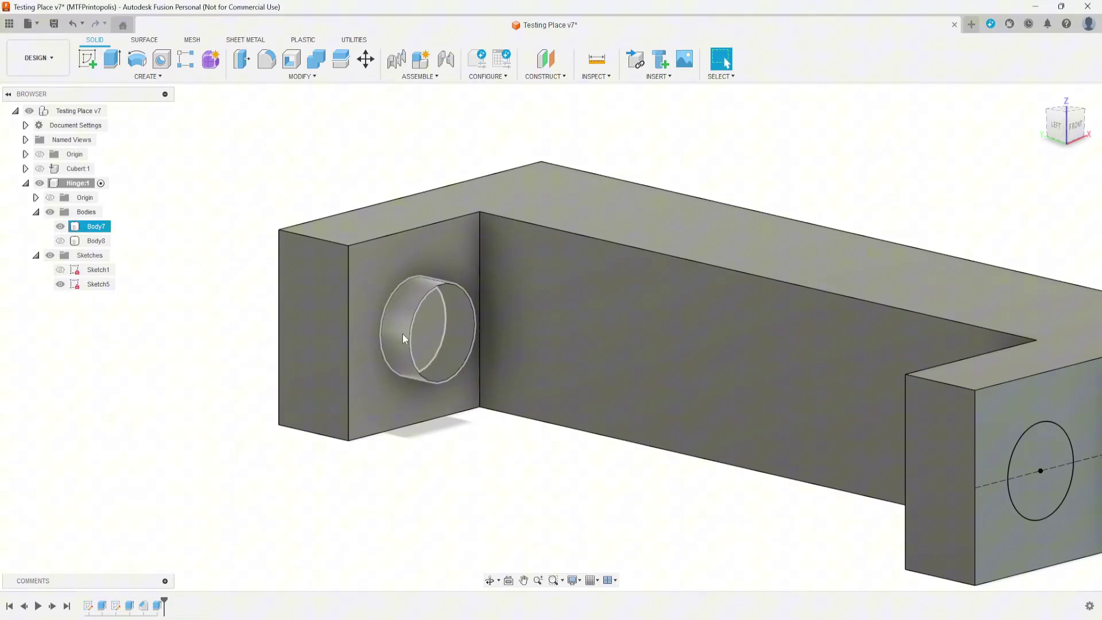
pyautogui.click(411, 326)
pyautogui.click(301, 77)
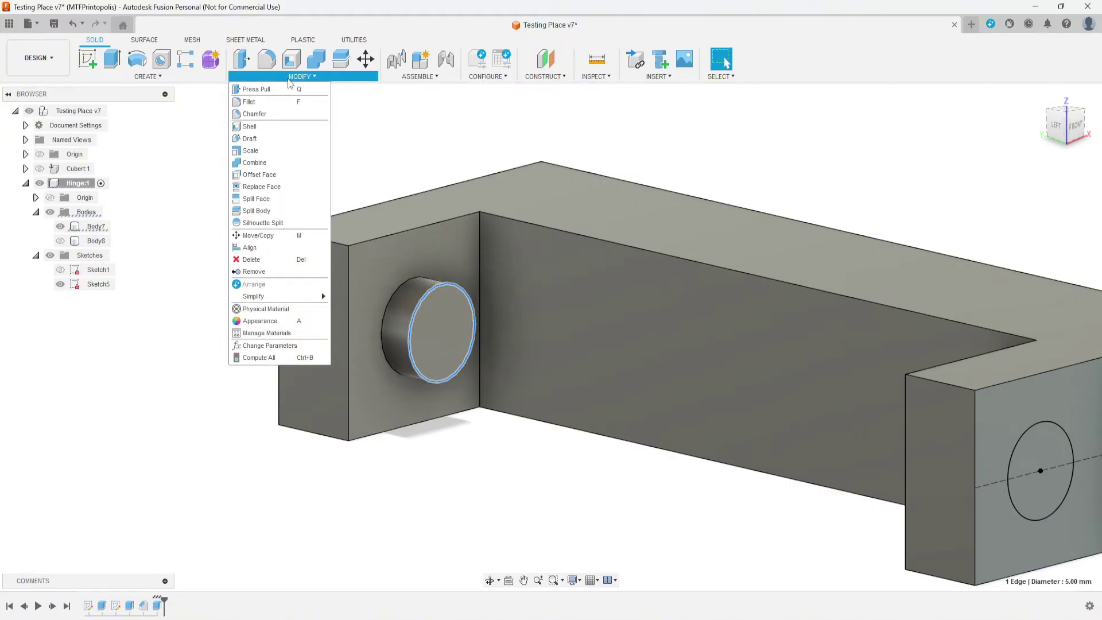
pyautogui.click(252, 113)
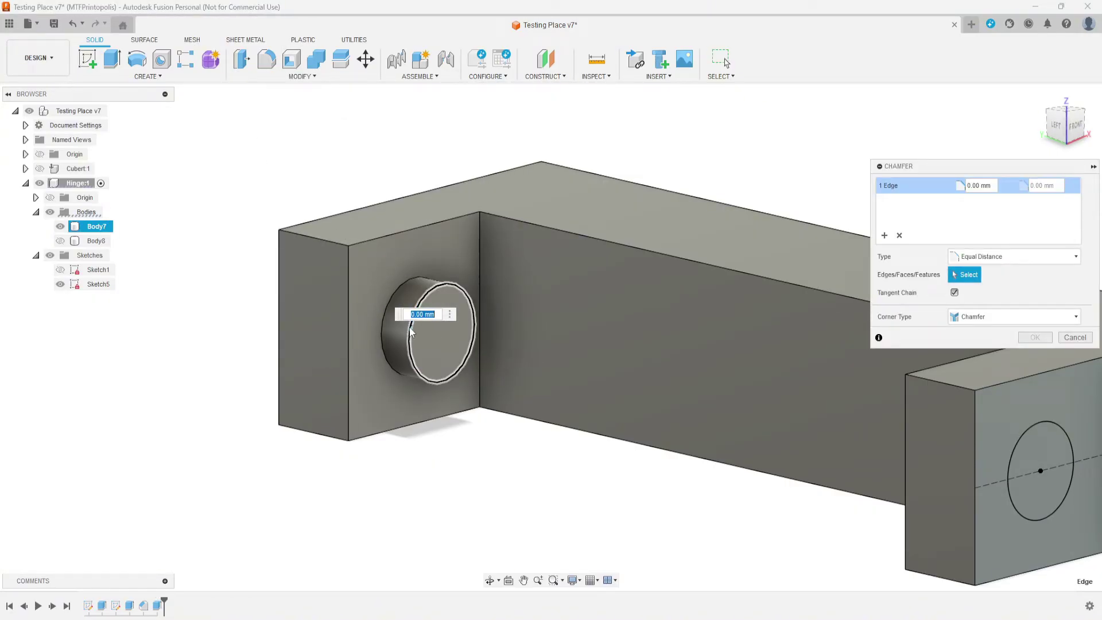
pyautogui.write('2')
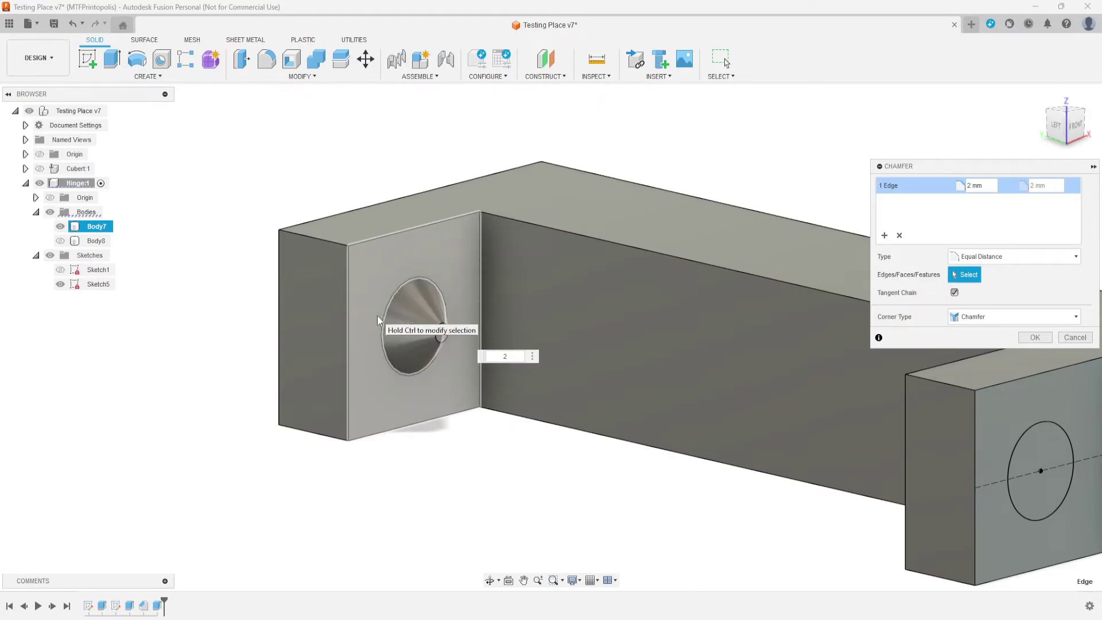
pyautogui.press('Return')
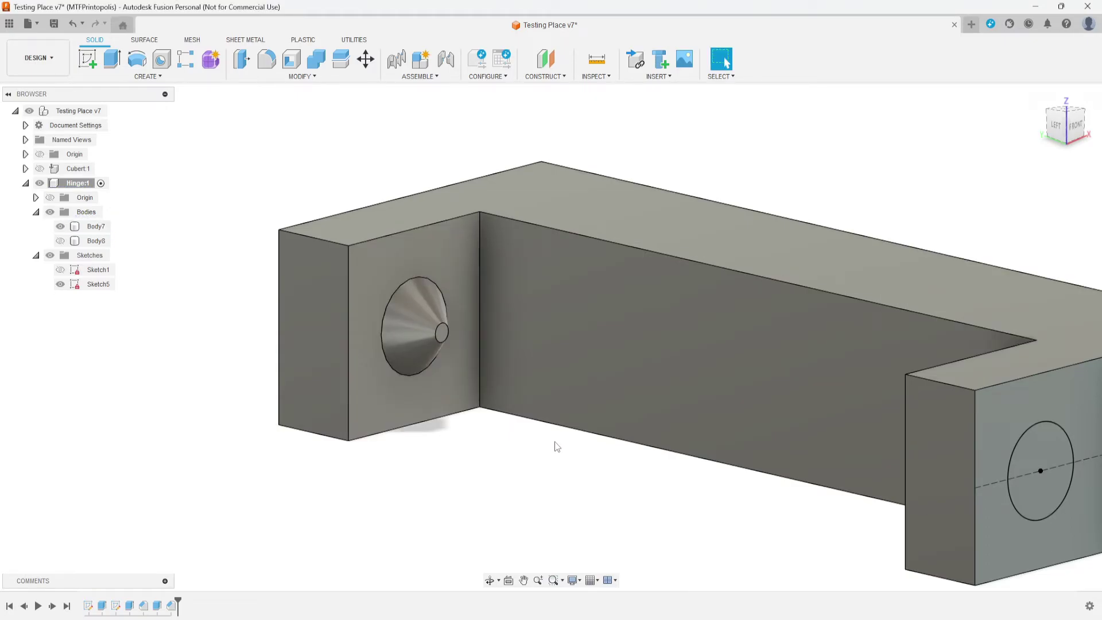
pyautogui.scroll(-2, 555, 446)
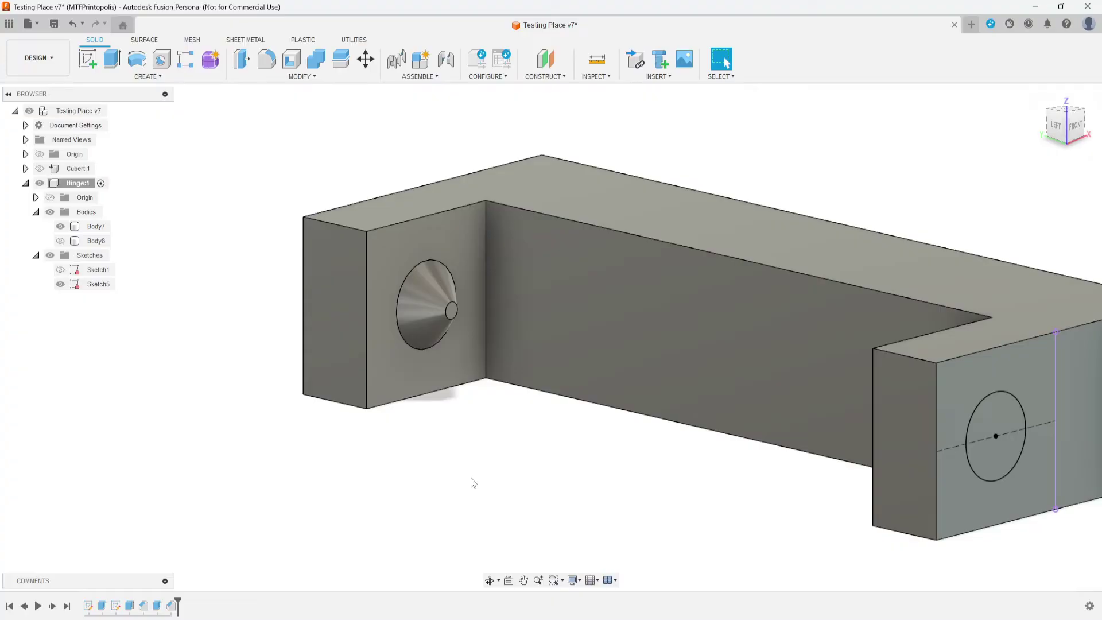
# Hide Sketch5 and show Body8, the block that fills the U-shaped frame.
pyautogui.moveTo(627, 460)
pyautogui.keyDown('shift'); pyautogui.mouseDown(button='middle')
pyautogui.moveTo(688, 459)
pyautogui.moveTo(585, 419)
pyautogui.moveTo(582, 456)
pyautogui.moveTo(808, 463)
pyautogui.moveTo(829, 419)
pyautogui.moveTo(706, 443)
pyautogui.moveTo(582, 423)
pyautogui.moveTo(602, 463)
pyautogui.mouseUp(button='middle'); pyautogui.keyUp('shift')
pyautogui.click(61, 284)
pyautogui.scroll(-2, 514, 419)
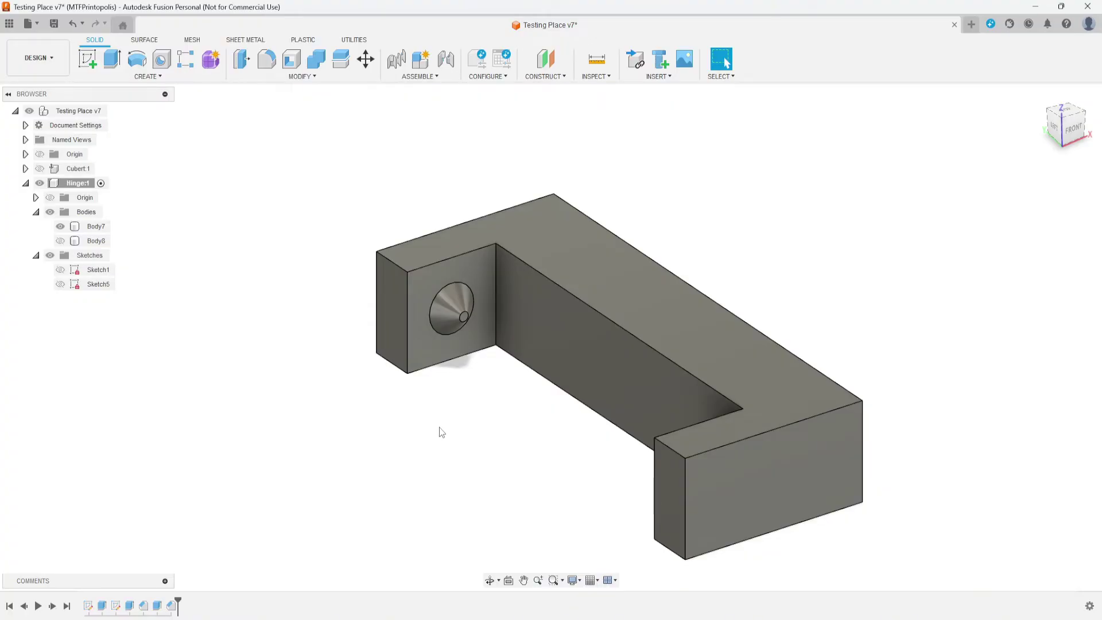
pyautogui.keyDown('shift'); pyautogui.moveTo(452, 305); pyautogui.dragTo(201, 315, button='middle'); pyautogui.keyUp('shift')
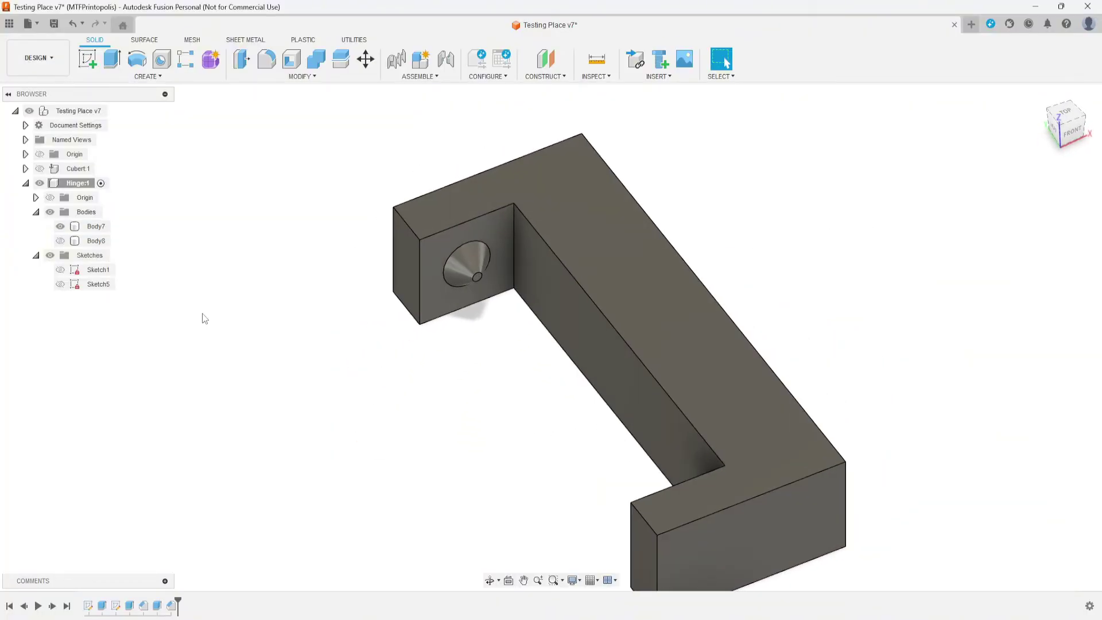
pyautogui.click(60, 240)
pyautogui.moveTo(506, 432); pyautogui.dragTo(494, 382, button='middle')
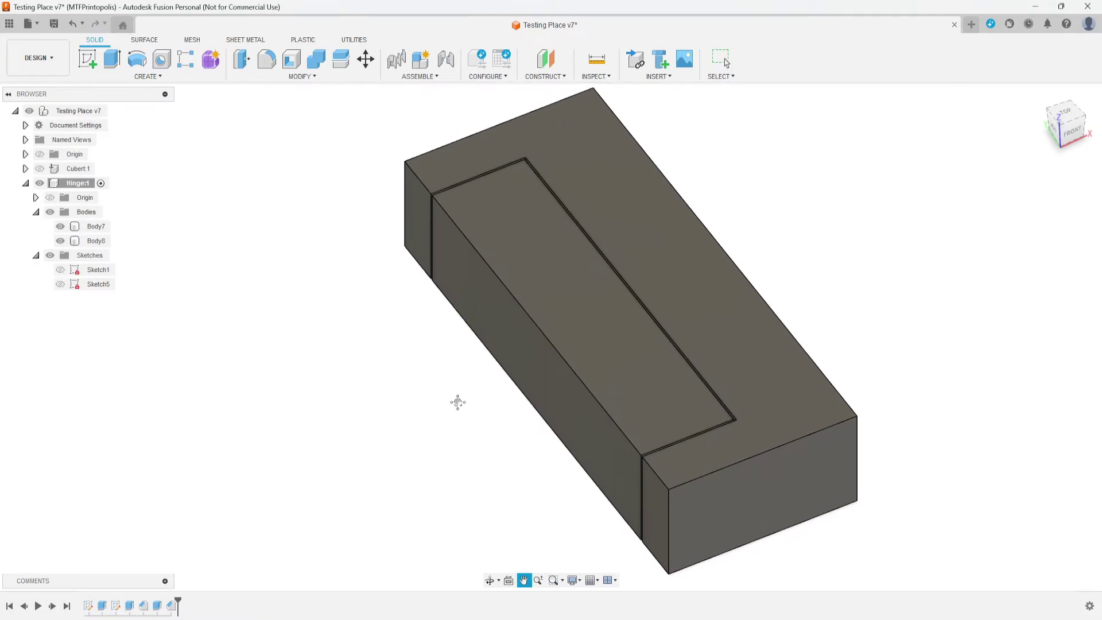
# Combine with Cut: target Body8, tool Body7, with Keep Tools ticked.
pyautogui.moveTo(455, 400); pyautogui.dragTo(442, 343, button='middle')
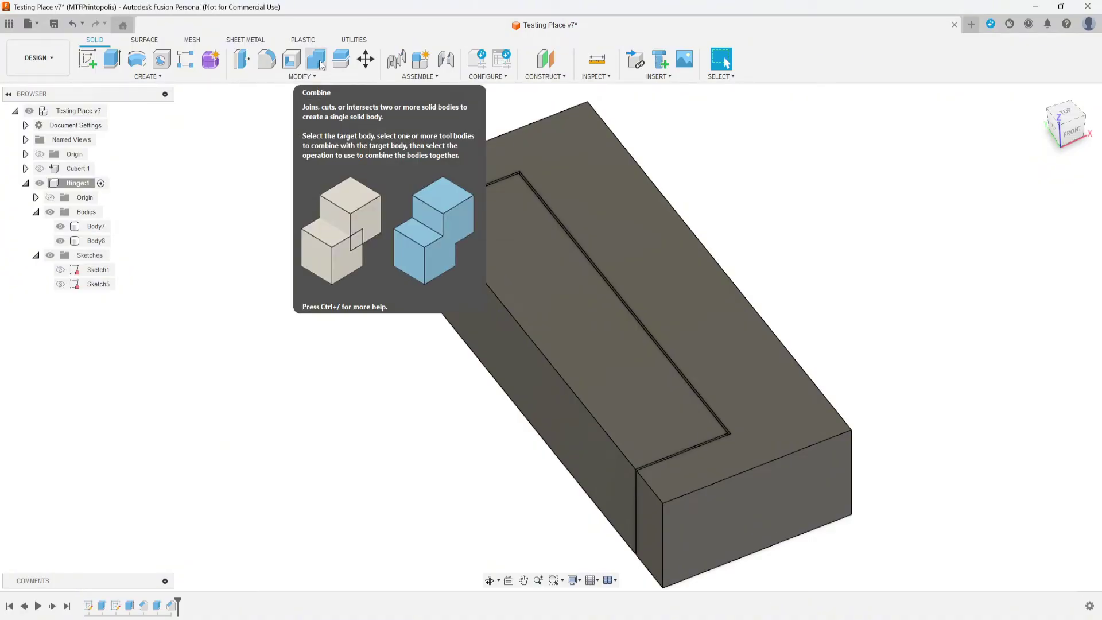
pyautogui.click(302, 76)
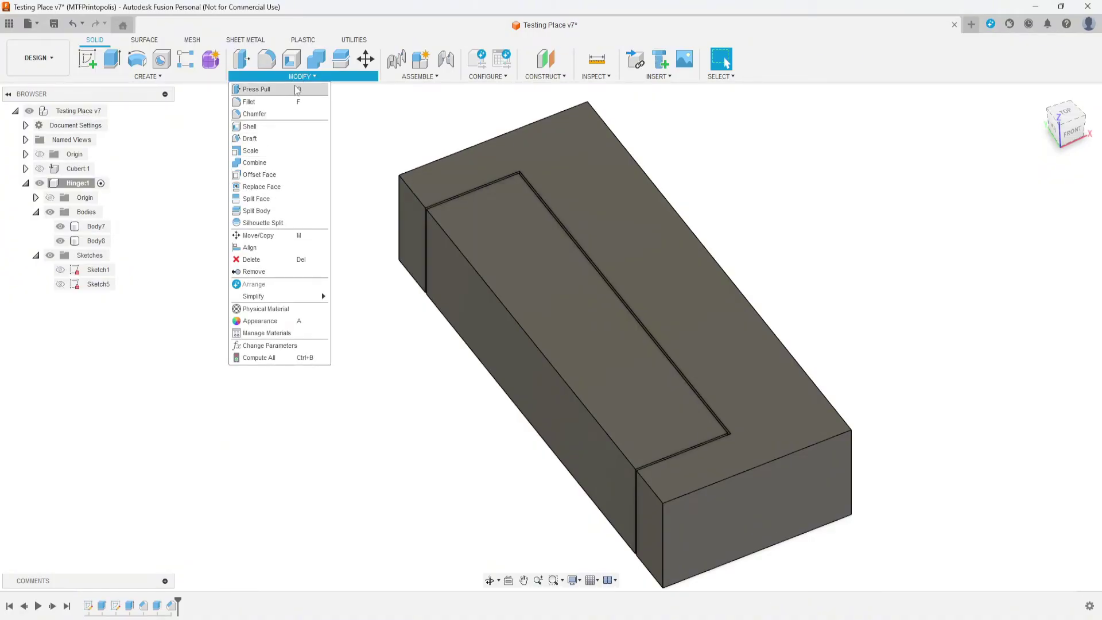
pyautogui.click(316, 58)
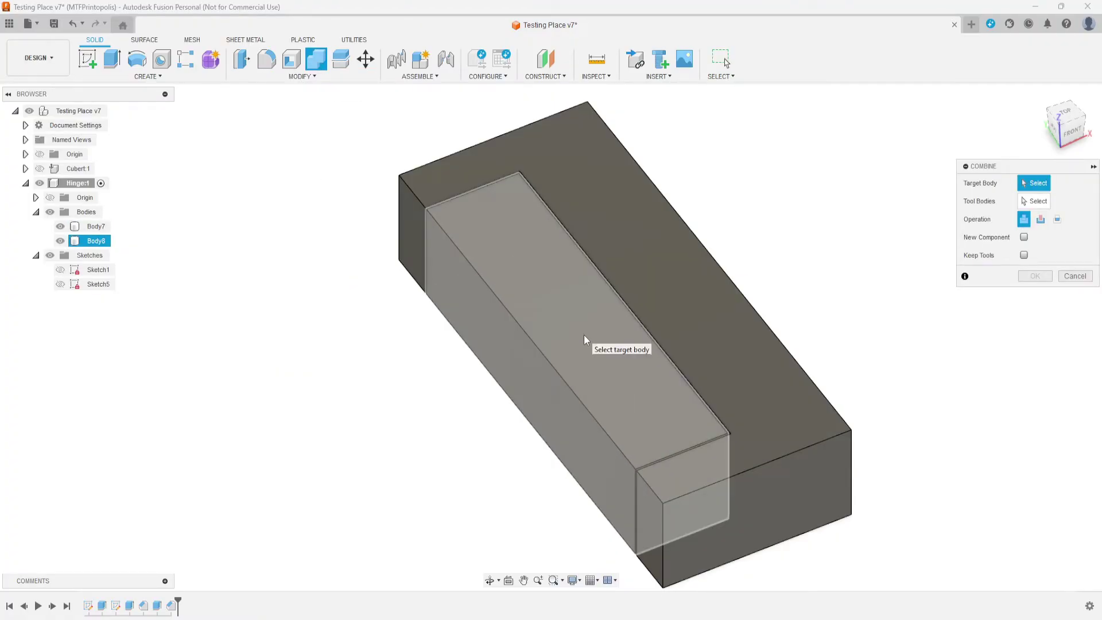
pyautogui.click(518, 289)
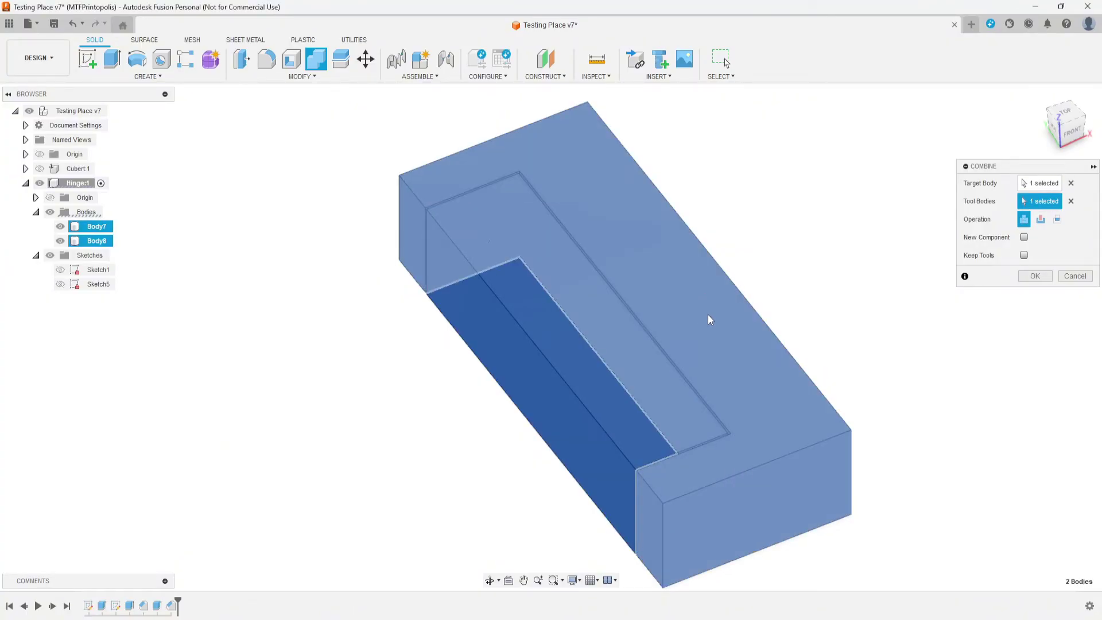
pyautogui.click(708, 314)
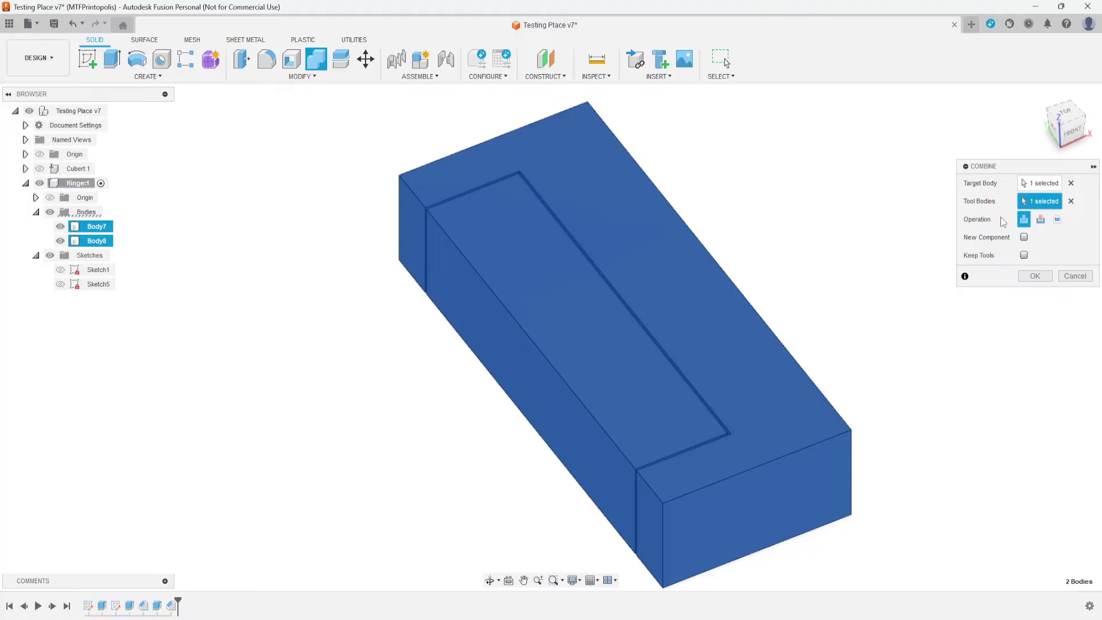
pyautogui.click(1040, 220)
pyautogui.keyDown('shift'); pyautogui.moveTo(994, 310); pyautogui.dragTo(784, 449, button='middle'); pyautogui.keyUp('shift')
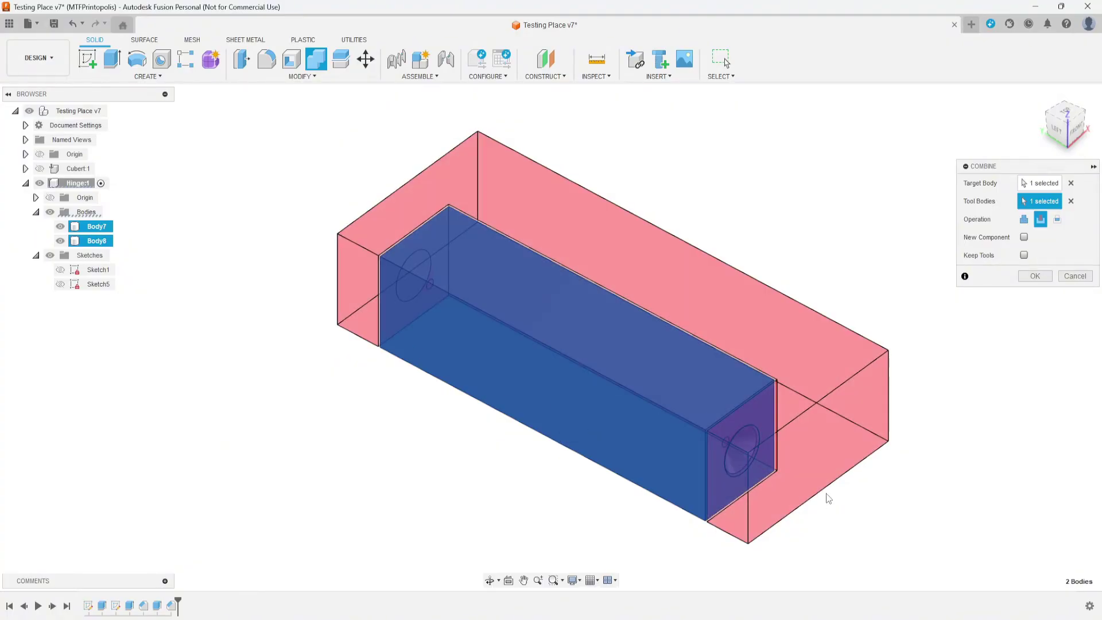
pyautogui.moveTo(824, 497)
pyautogui.keyDown('shift'); pyautogui.mouseDown(button='middle')
pyautogui.moveTo(812, 443)
pyautogui.moveTo(830, 506)
pyautogui.mouseUp(button='middle'); pyautogui.keyUp('shift')
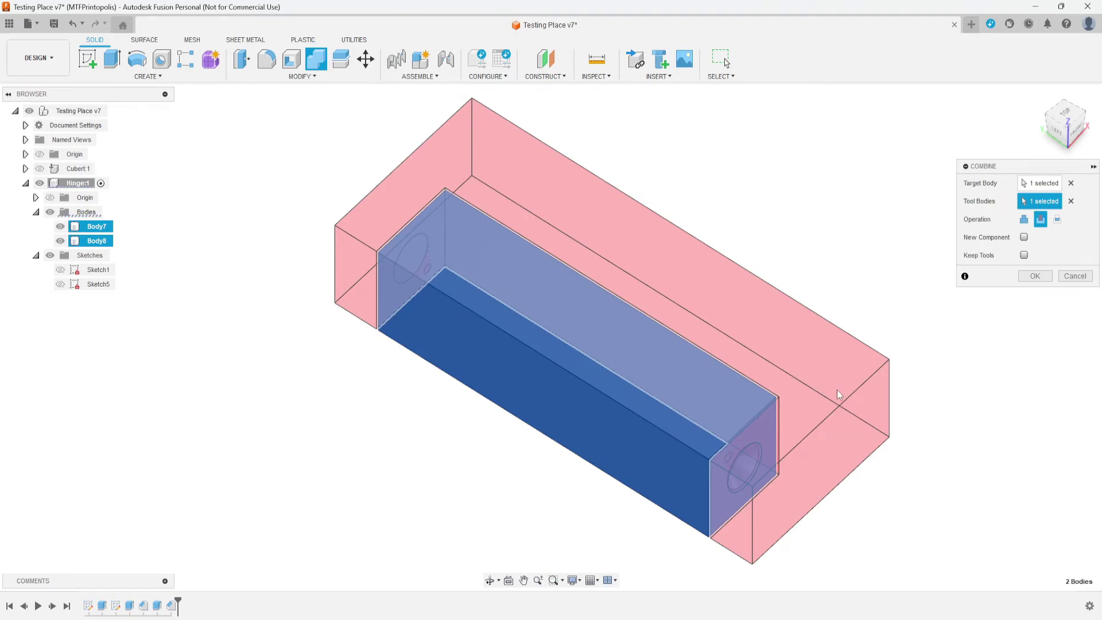
pyautogui.click(1024, 256)
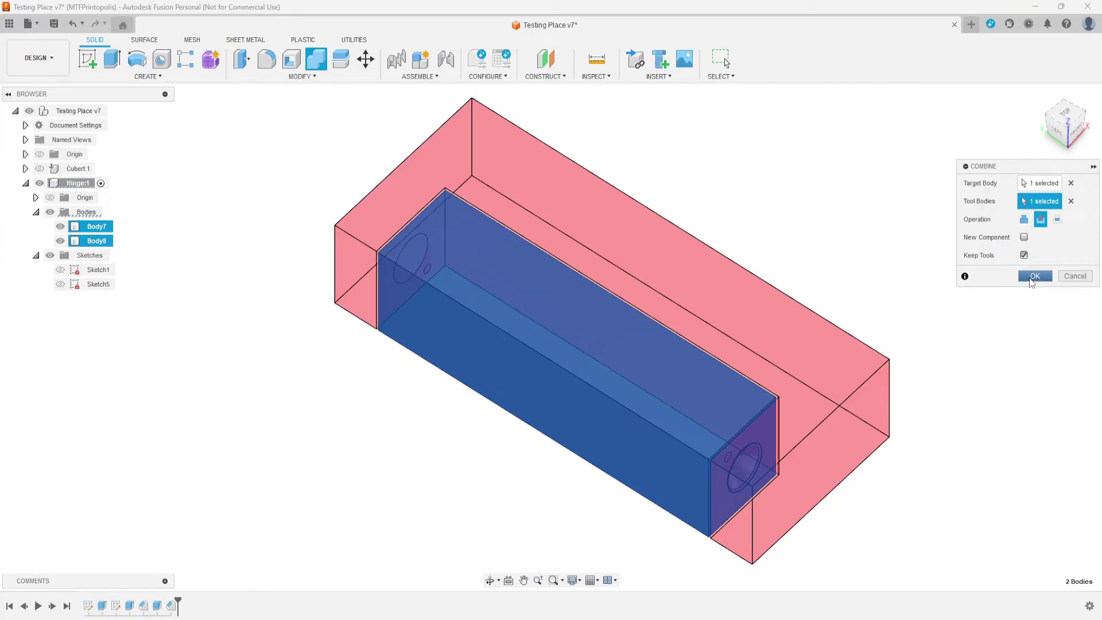
pyautogui.click(1034, 277)
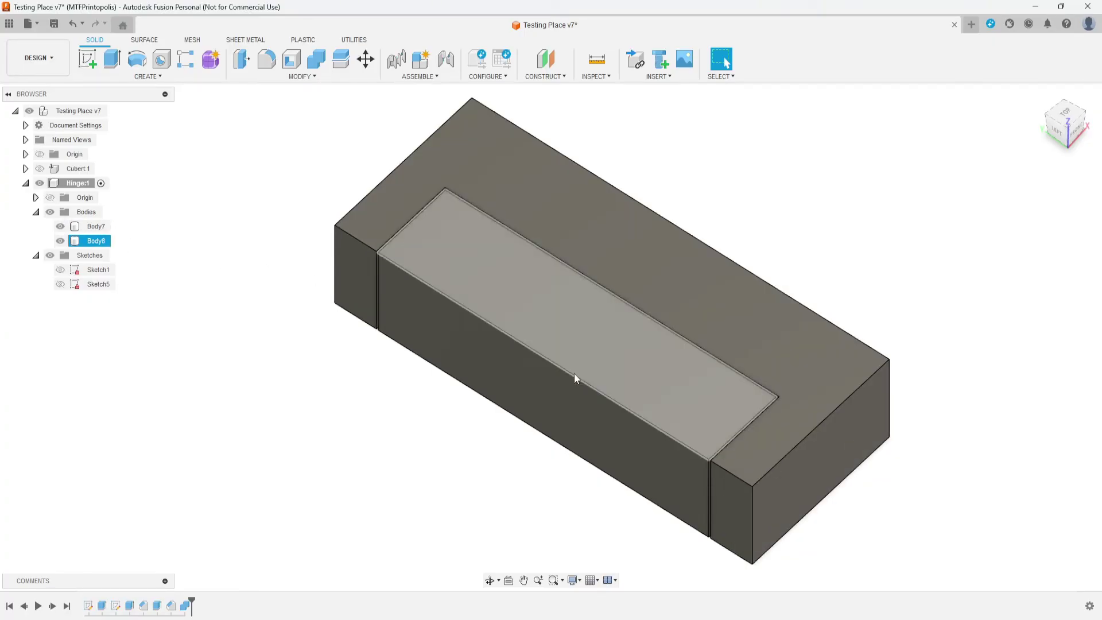
# Inspect Body8 alone, then Body7 alone, checking the arm's inner face.
pyautogui.click(60, 226)
pyautogui.keyDown('shift'); pyautogui.moveTo(452, 401); pyautogui.dragTo(413, 394, button='middle'); pyautogui.keyUp('shift')
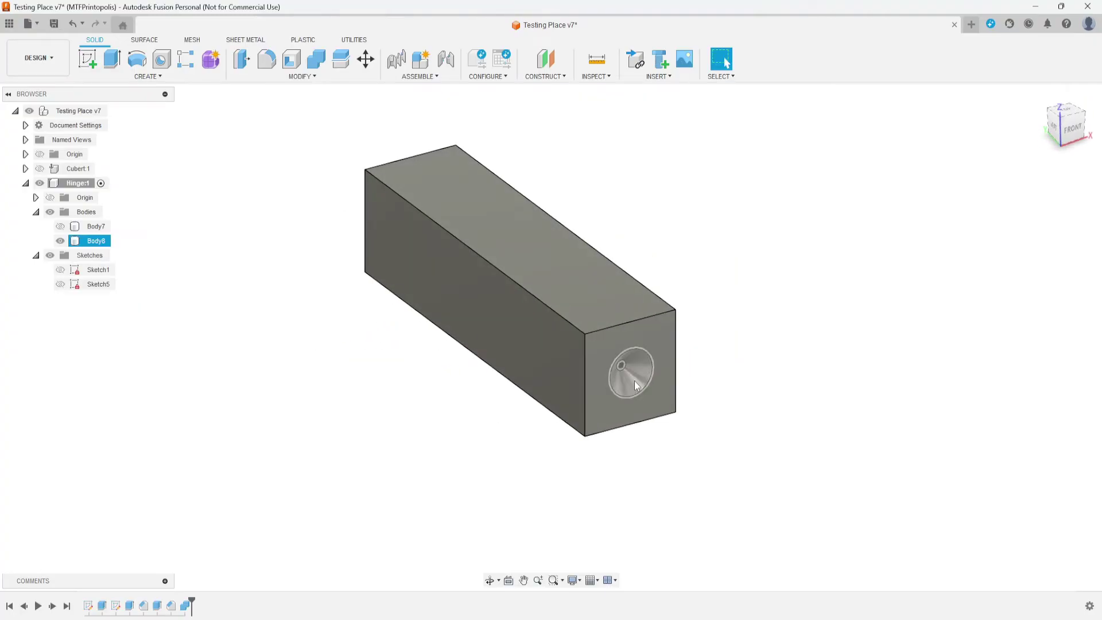
pyautogui.click(60, 240)
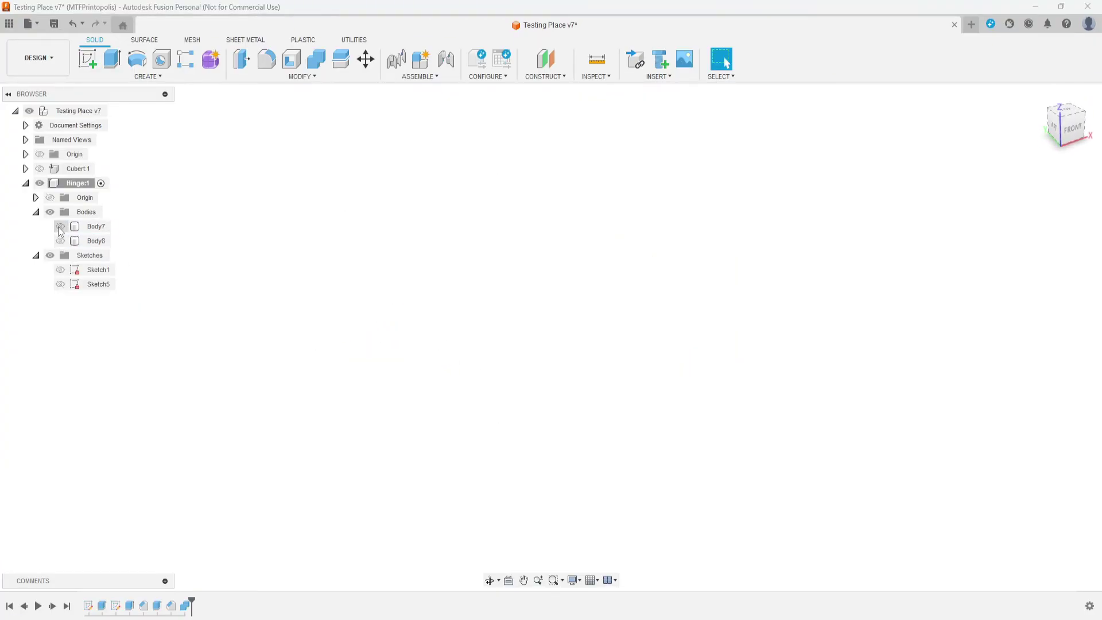
pyautogui.click(60, 226)
pyautogui.keyDown('shift'); pyautogui.moveTo(282, 318); pyautogui.dragTo(807, 254, button='middle'); pyautogui.keyUp('shift')
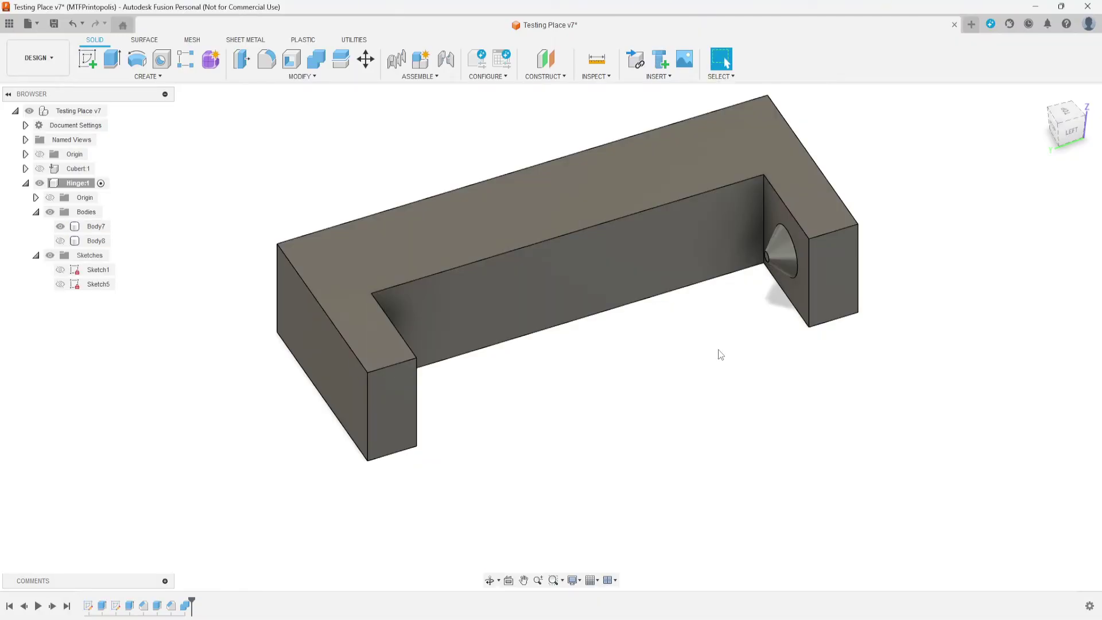
pyautogui.keyDown('shift'); pyautogui.moveTo(718, 352); pyautogui.dragTo(645, 364, button='middle'); pyautogui.keyUp('shift')
pyautogui.click(645, 364)
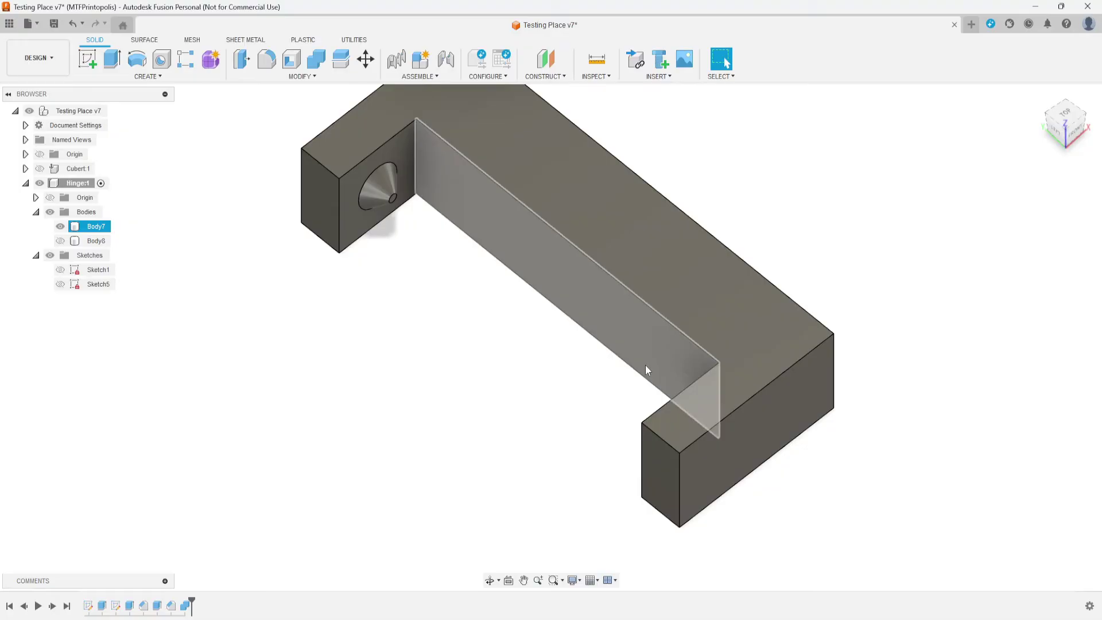
pyautogui.press('Escape')
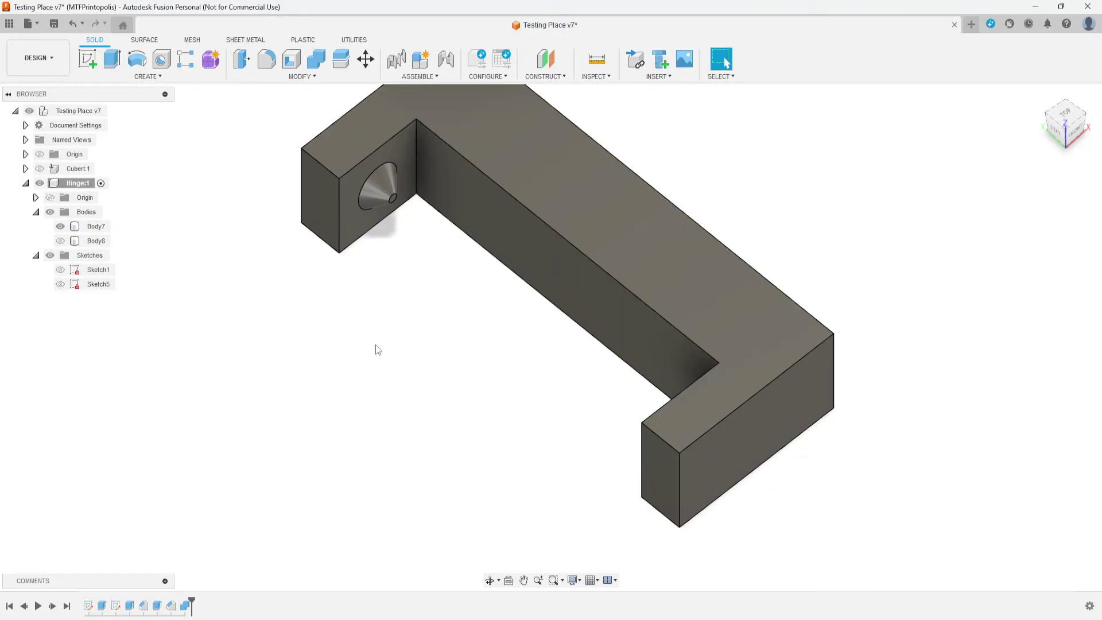
# Hide Body7 and show only Body8, the bar with the conical socket.
pyautogui.click(60, 228)
pyautogui.click(60, 241)
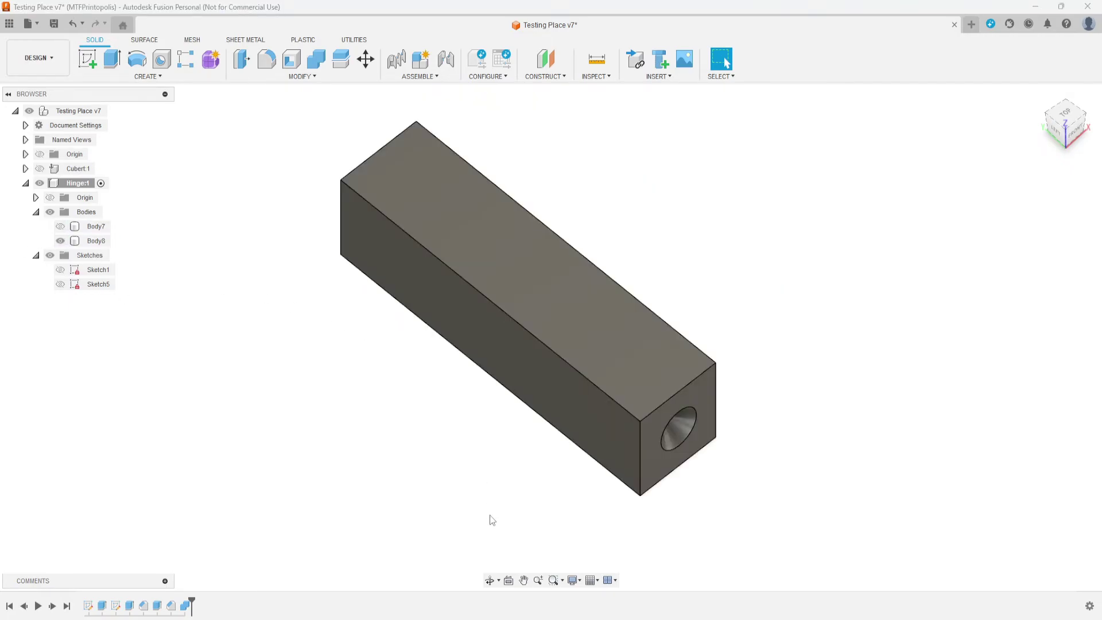
pyautogui.moveTo(492, 519); pyautogui.dragTo(453, 436, button='middle')
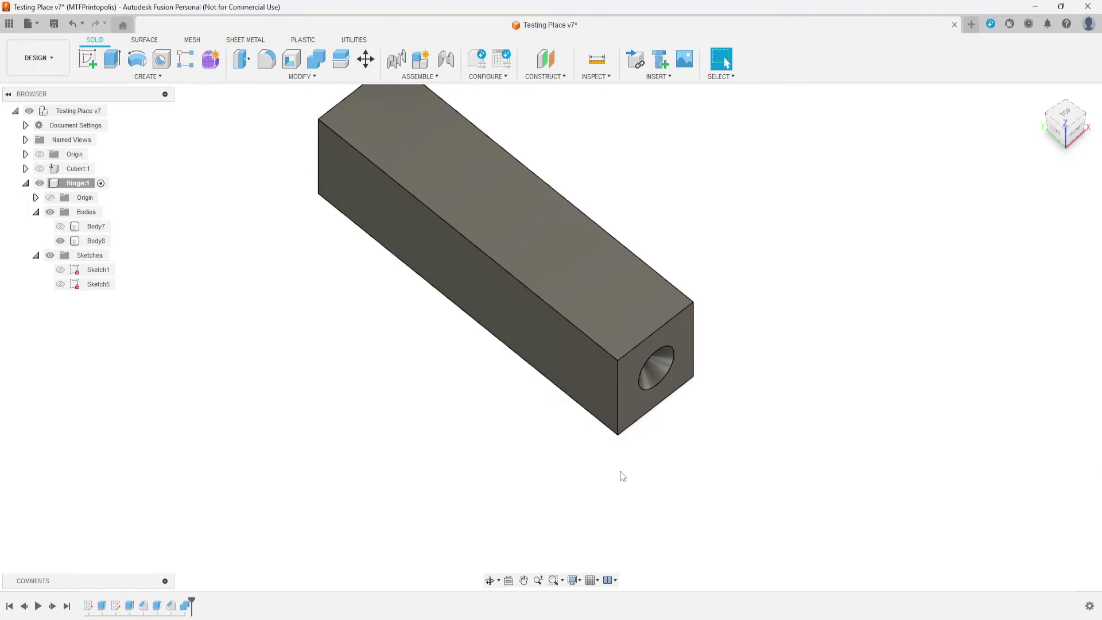
# Select the conical hole face and small inner circle face at Body8's first end.
pyautogui.scroll(3, 665, 467)
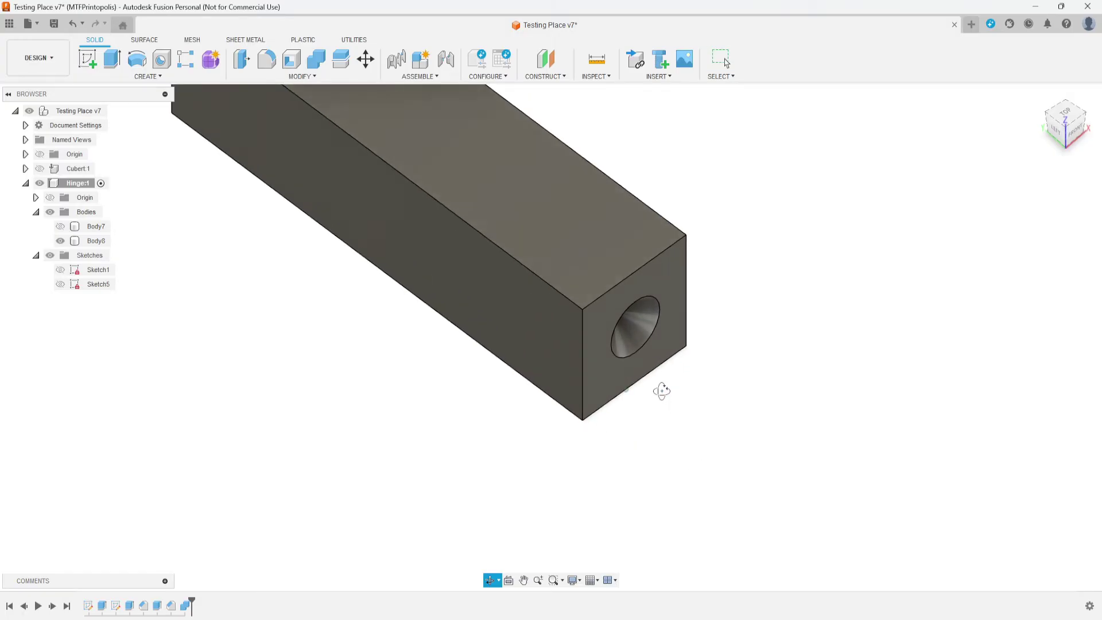
pyautogui.keyDown('shift'); pyautogui.moveTo(659, 386); pyautogui.dragTo(656, 363, button='middle'); pyautogui.keyUp('shift')
pyautogui.scroll(5, 652, 456)
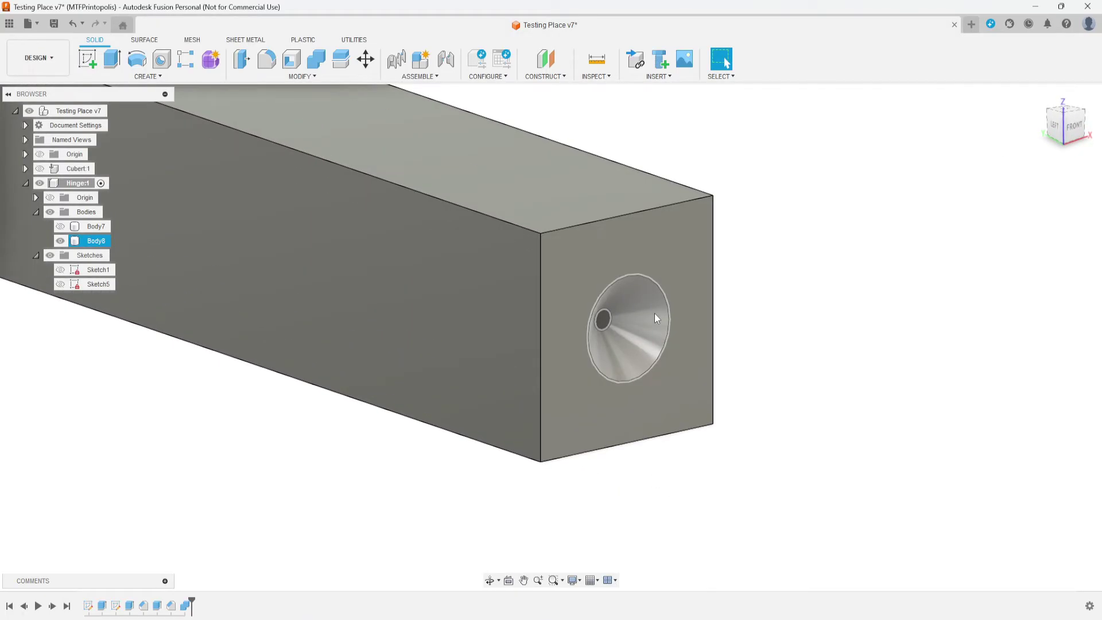
pyautogui.click(655, 316)
pyautogui.scroll(3, 653, 340)
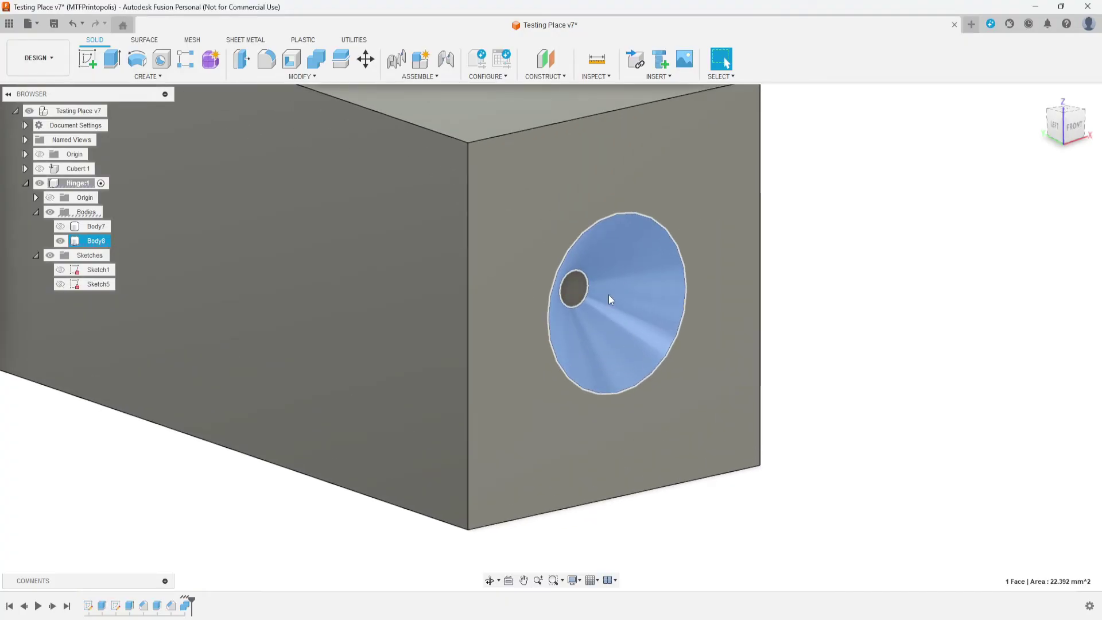
pyautogui.click(581, 285)
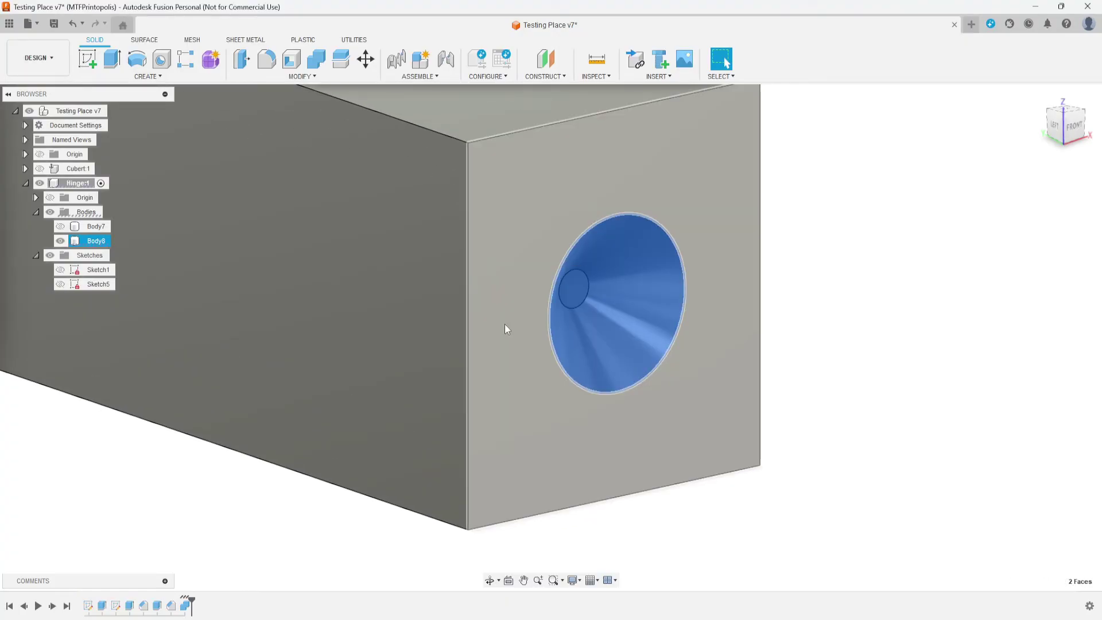
pyautogui.scroll(-6, 504, 324)
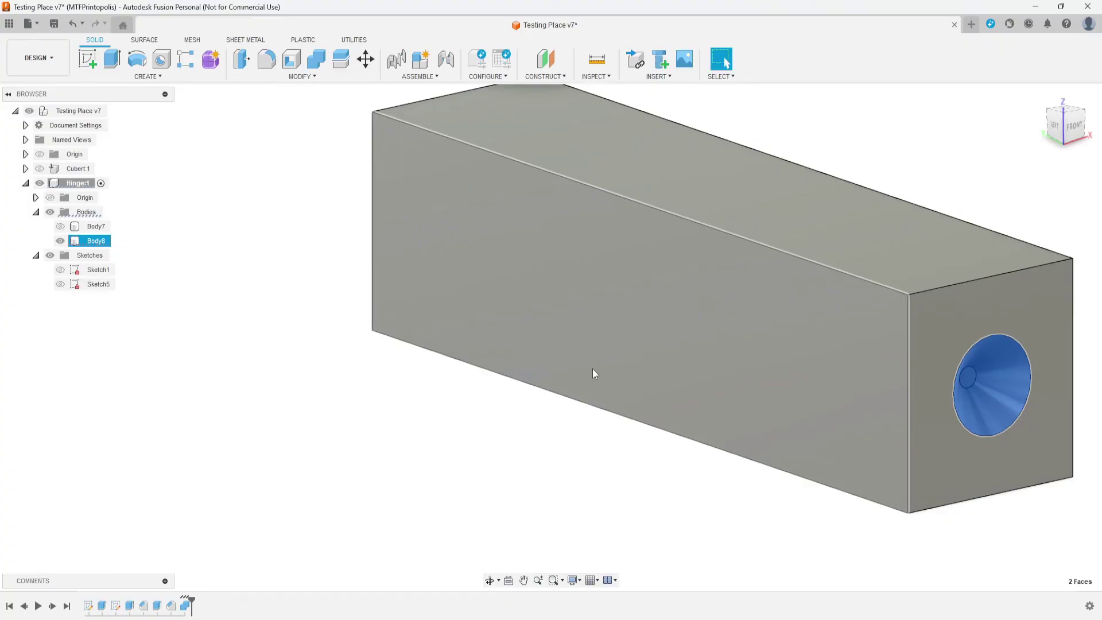
# Add the opposite end's cone and inner circle faces and start Offset Face.
pyautogui.keyDown('shift'); pyautogui.moveTo(593, 373); pyautogui.dragTo(635, 364, button='middle'); pyautogui.keyUp('shift')
pyautogui.click(591, 374)
pyautogui.click(592, 378)
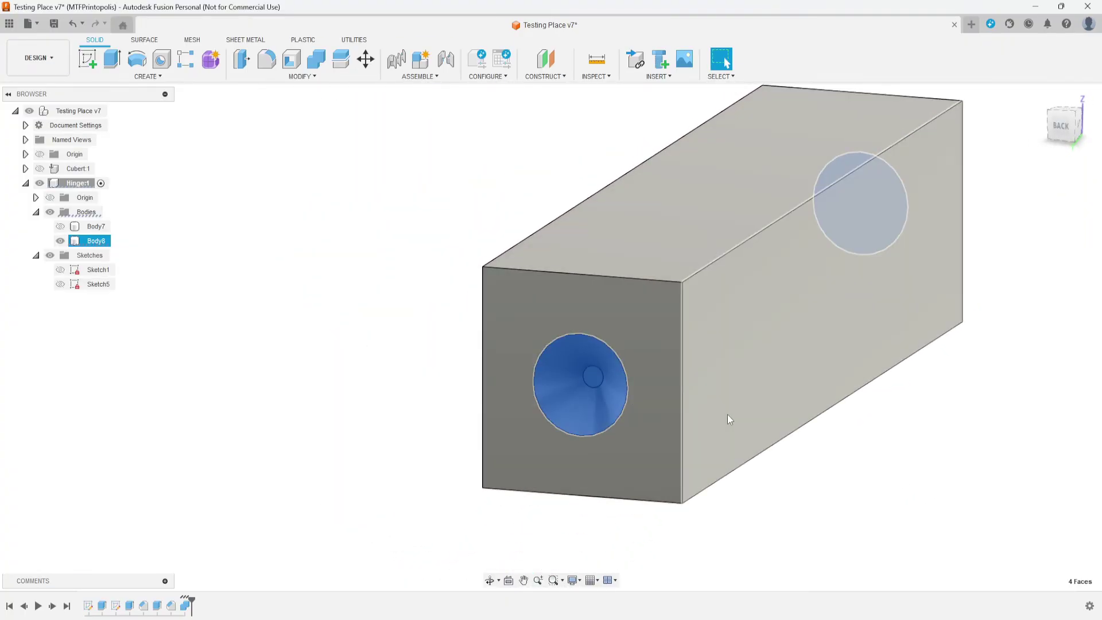
pyautogui.keyDown('shift'); pyautogui.moveTo(728, 414); pyautogui.dragTo(585, 423, button='middle'); pyautogui.keyUp('shift')
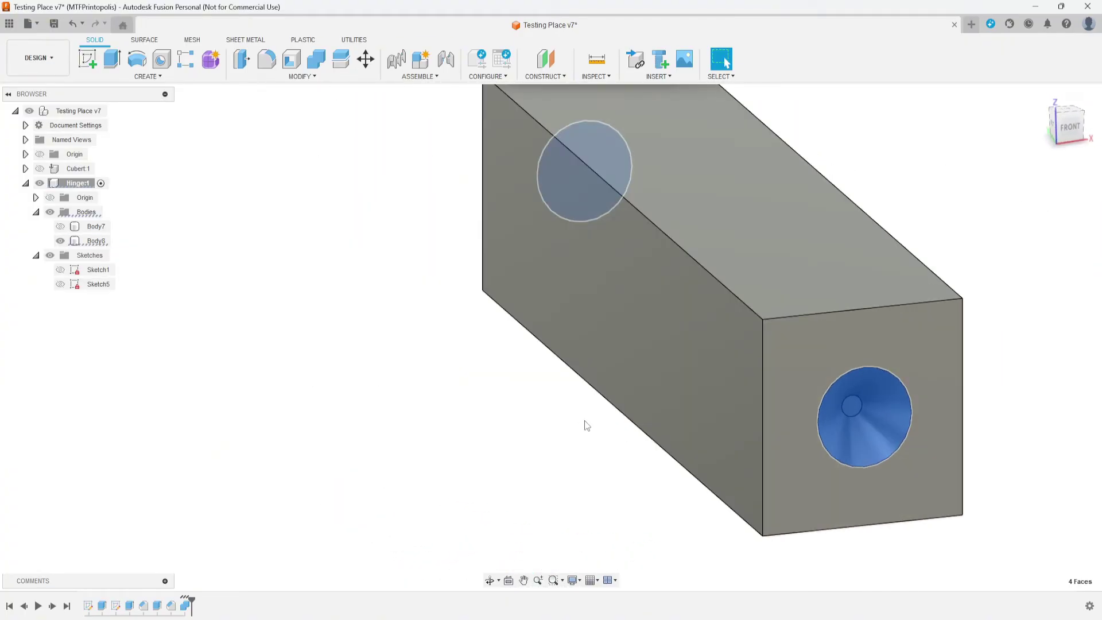
pyautogui.press('q')
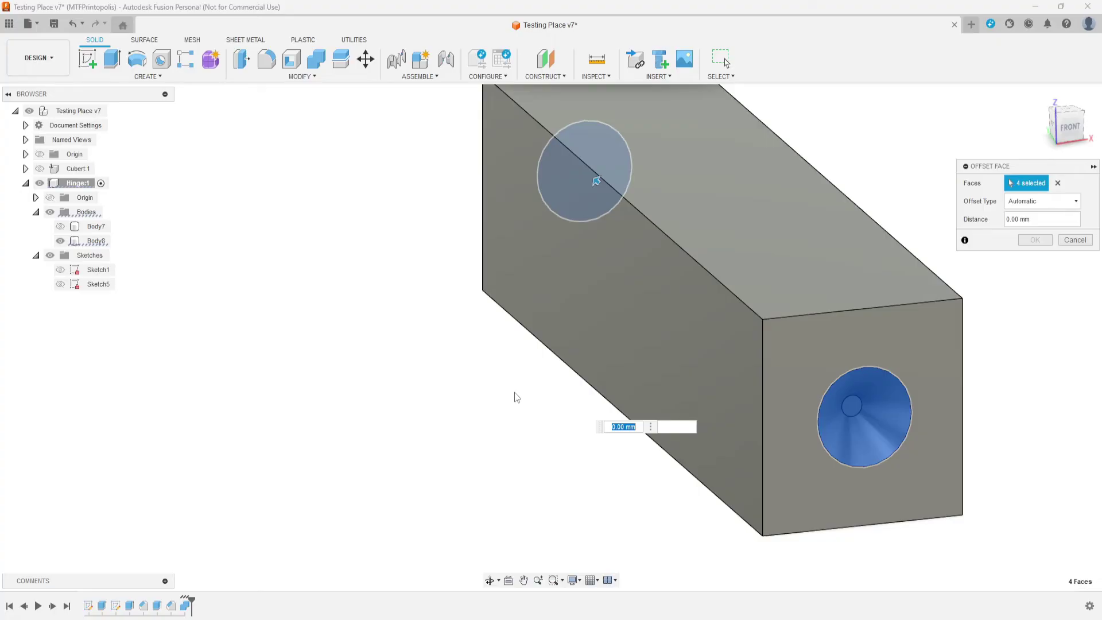
# Offset the four socket faces of Body8 by -0.1 mm and confirm.
pyautogui.write('-.1')
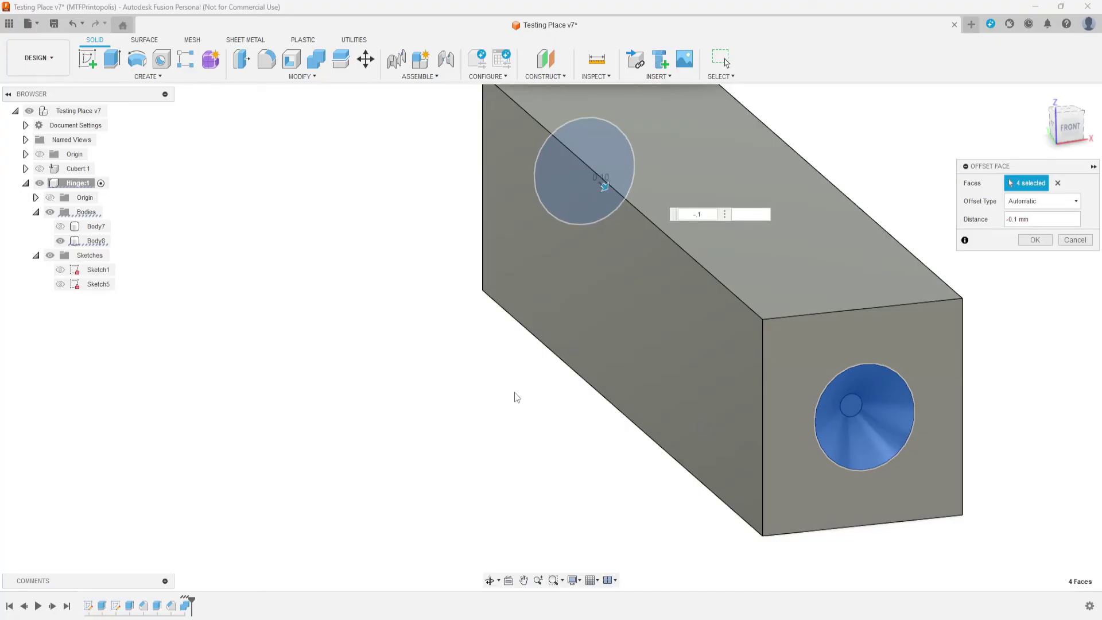
pyautogui.scroll(2, 839, 469)
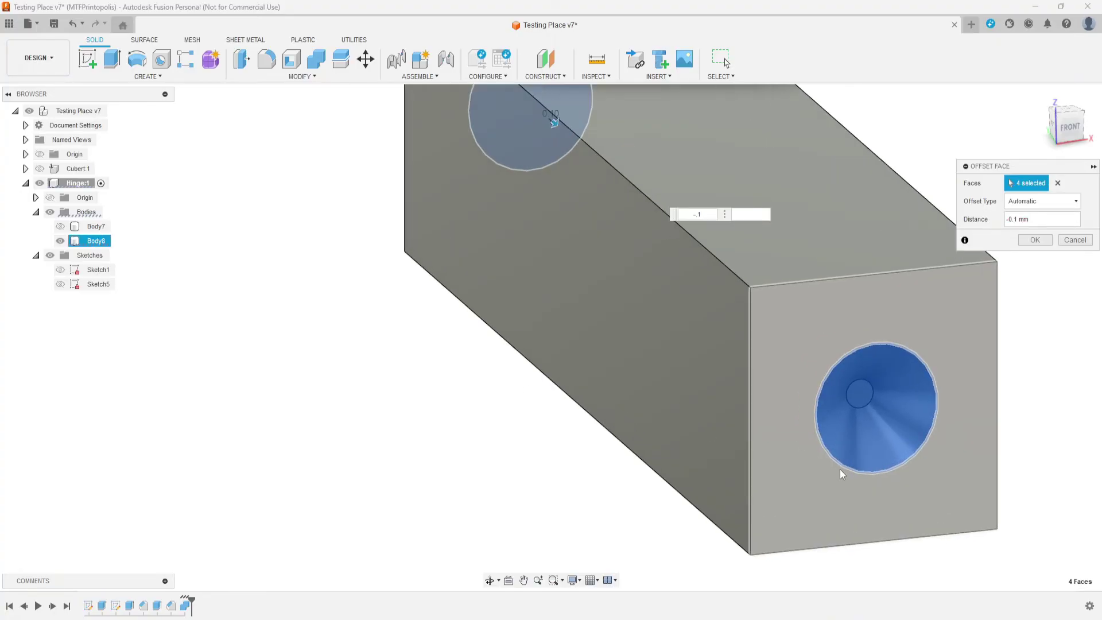
pyautogui.moveTo(839, 470); pyautogui.dragTo(669, 450, button='middle')
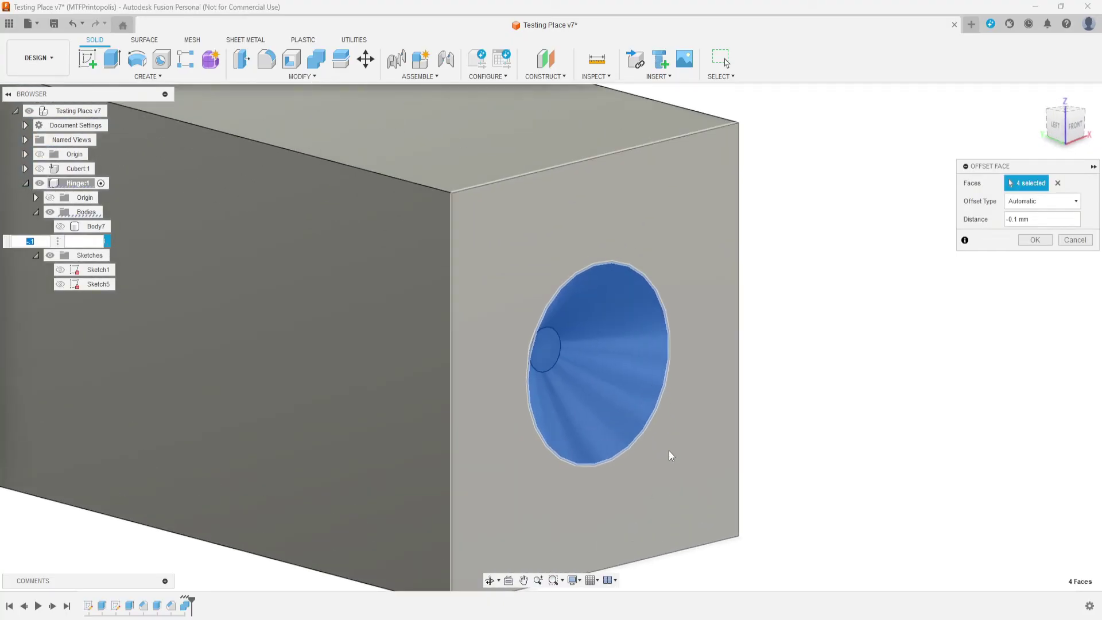
pyautogui.click(1018, 218)
pyautogui.write('0')
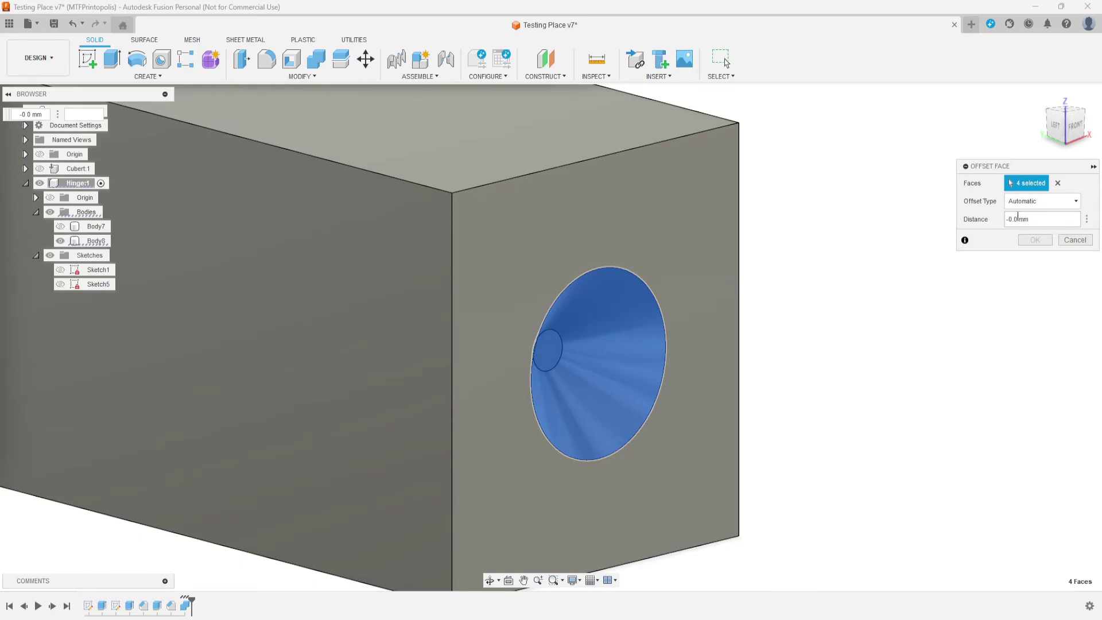
pyautogui.press('BackSpace')
pyautogui.press('BackSpace')
pyautogui.write('.1')
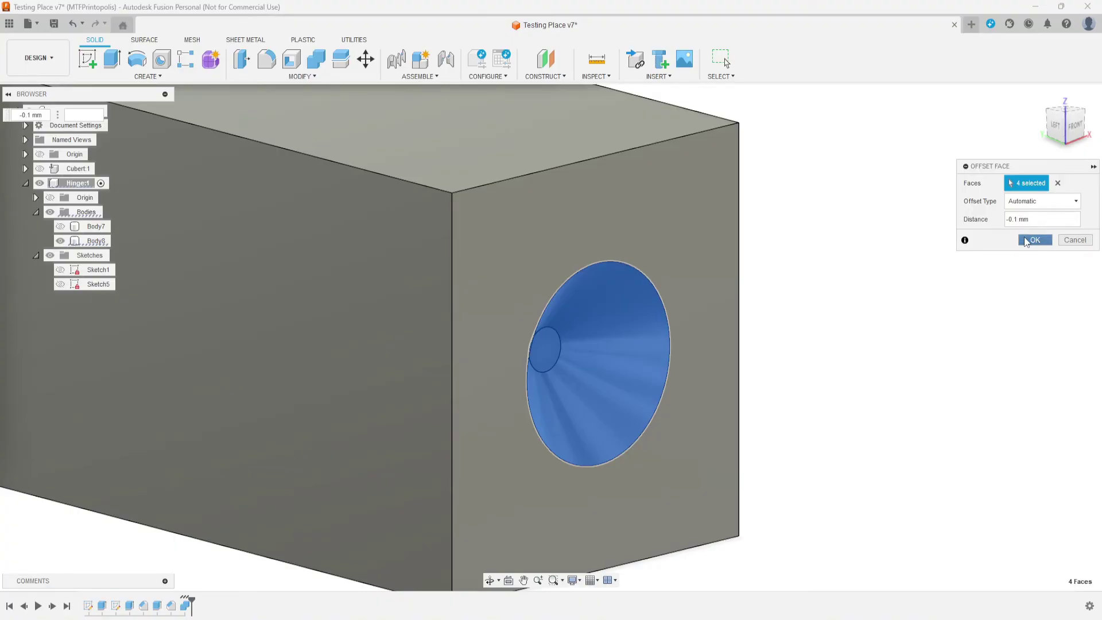
pyautogui.click(1033, 240)
pyautogui.scroll(-5, 893, 345)
pyautogui.moveTo(880, 371); pyautogui.dragTo(886, 406, button='middle')
pyautogui.scroll(-3, 870, 342)
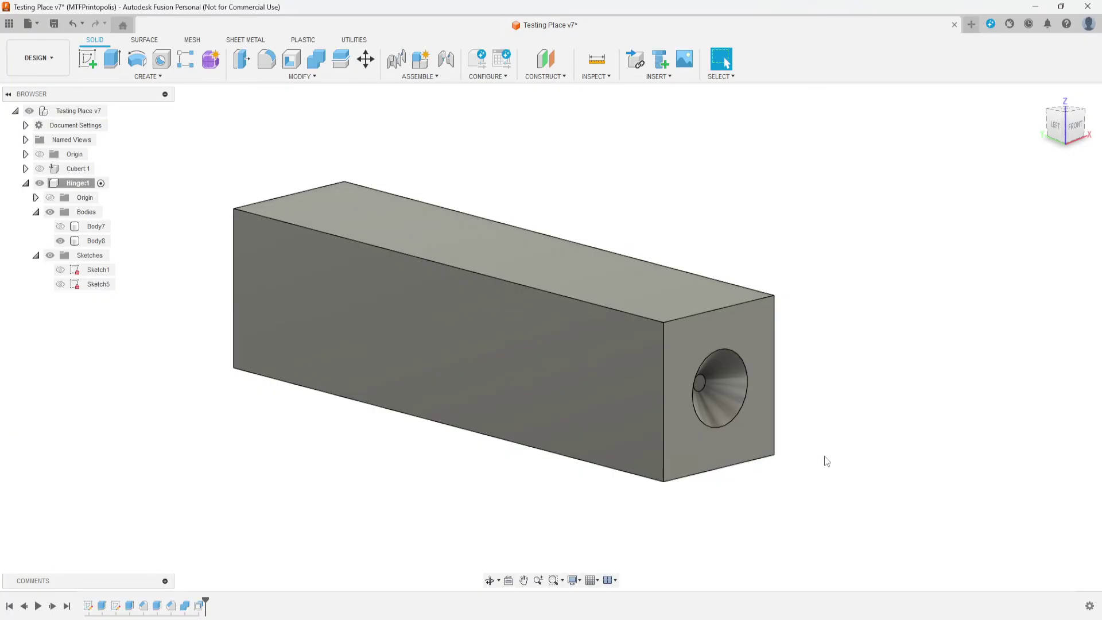
# Show Body7 again and section both bodies from the top face, plane lowered to -1.00 mm.
pyautogui.click(61, 228)
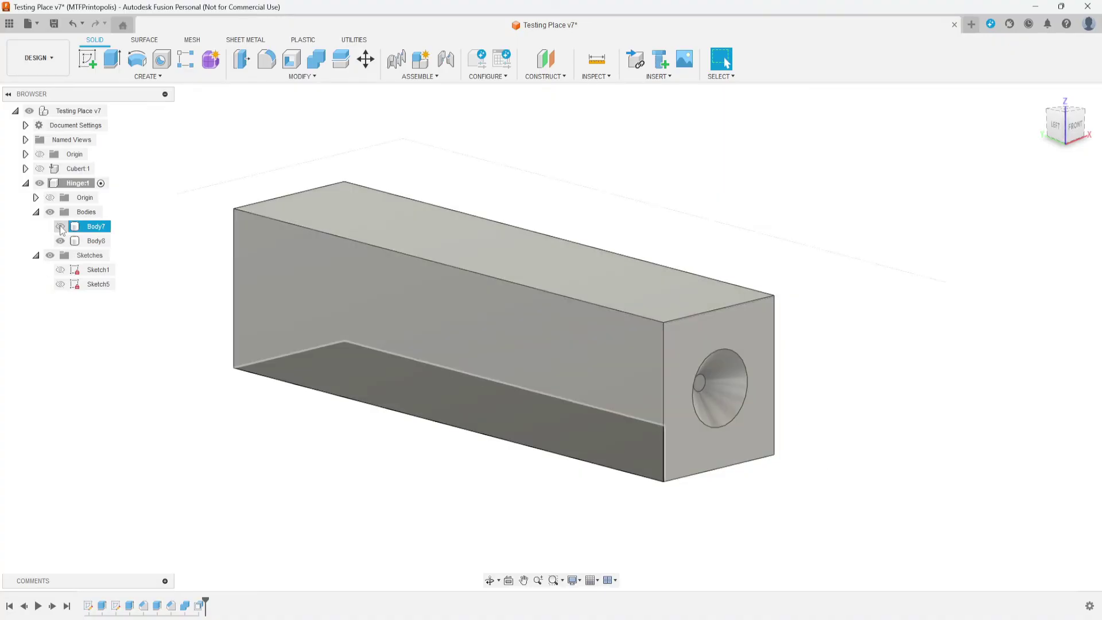
pyautogui.click(60, 227)
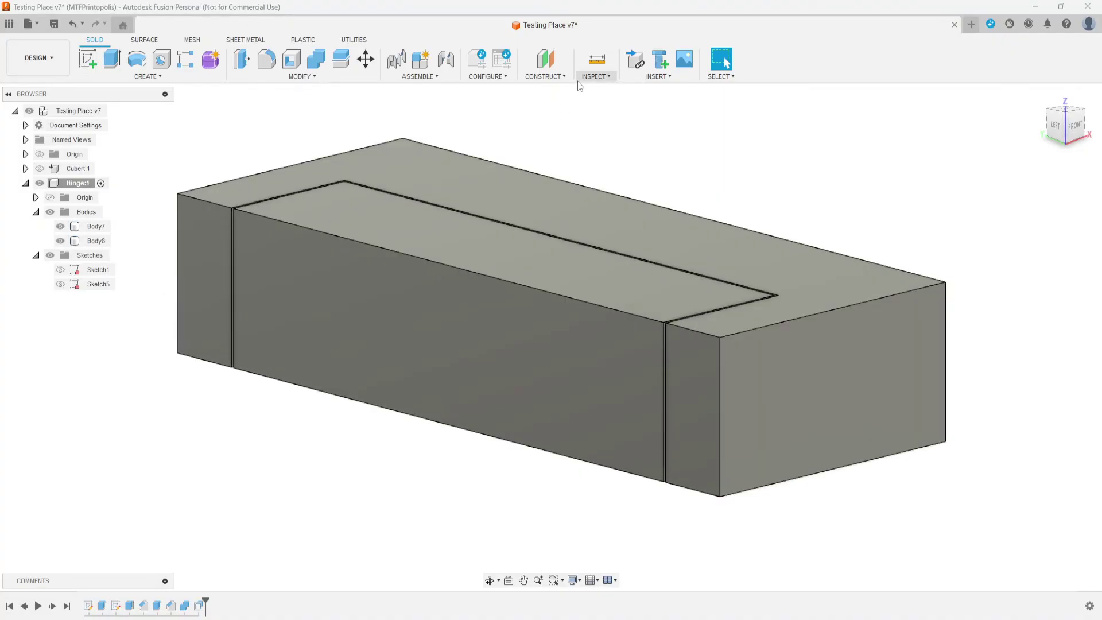
pyautogui.click(594, 79)
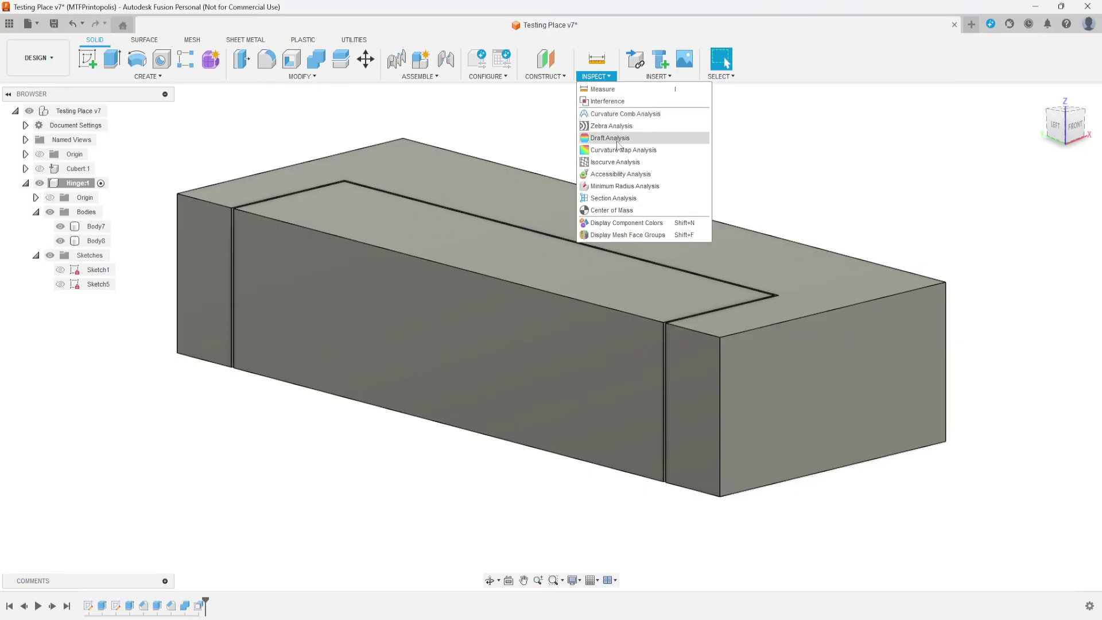
pyautogui.click(613, 198)
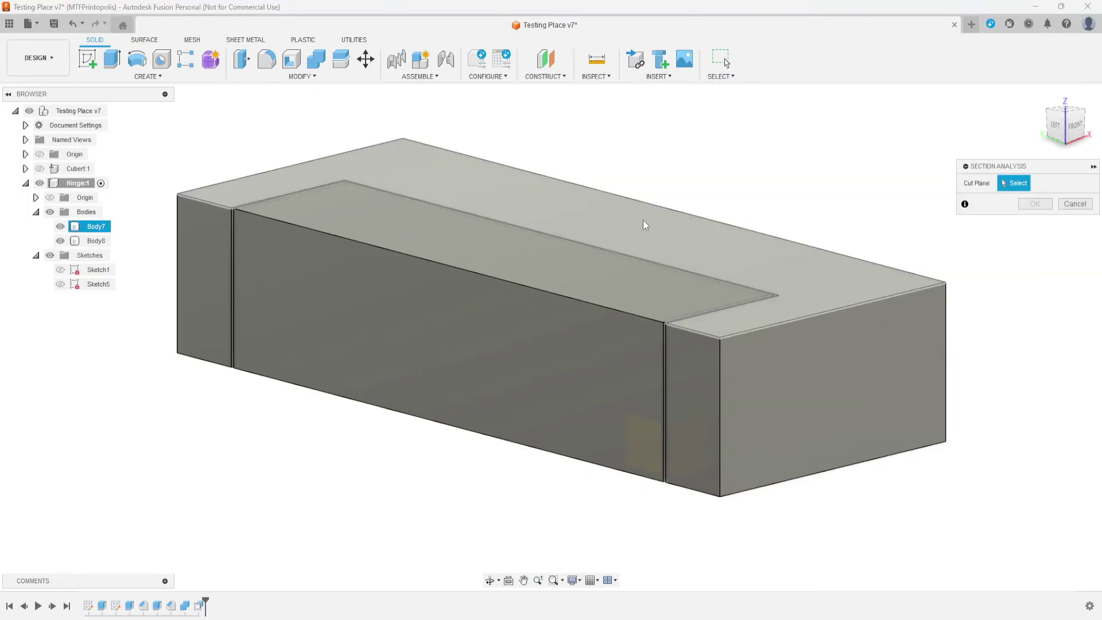
pyautogui.click(652, 230)
pyautogui.moveTo(652, 198); pyautogui.dragTo(652, 274)
pyautogui.click(1063, 112)
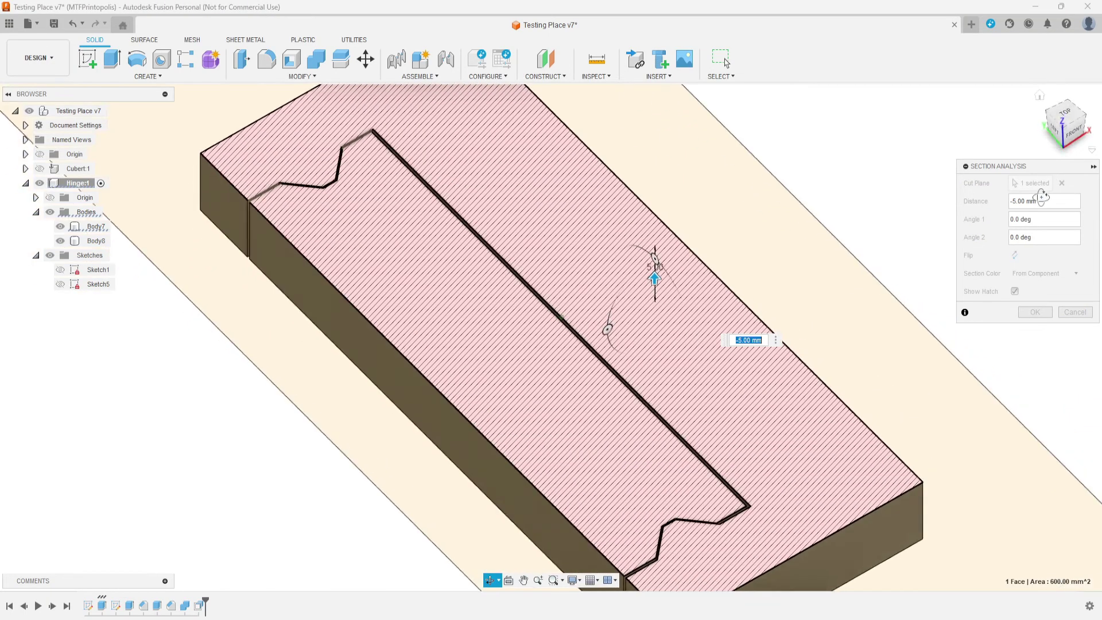
pyautogui.scroll(6, 631, 310)
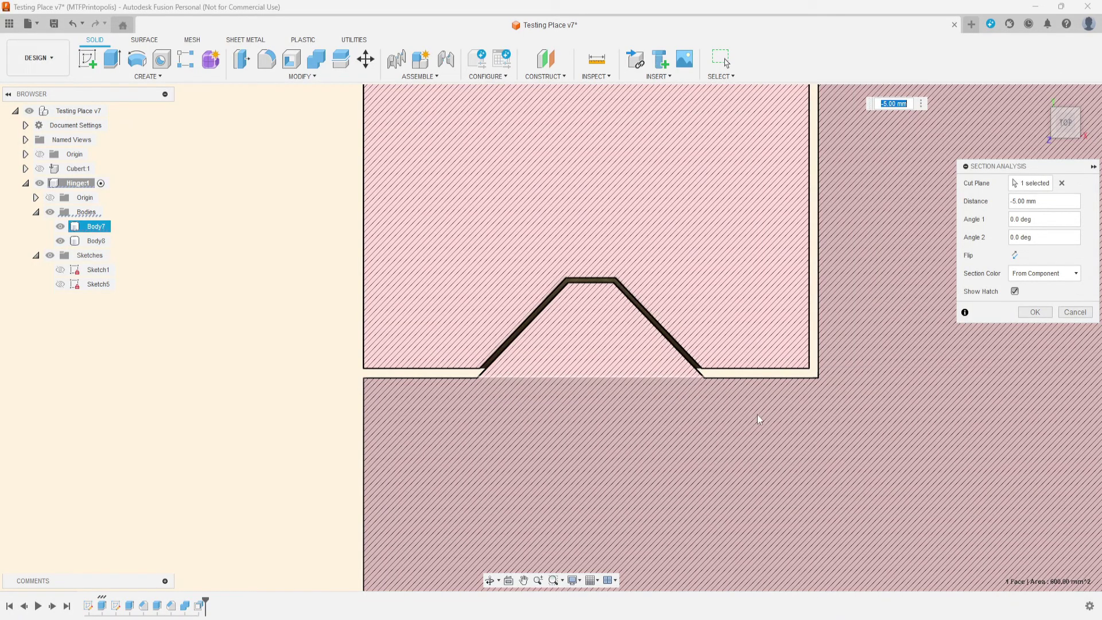
pyautogui.keyDown('shift'); pyautogui.moveTo(756, 414); pyautogui.dragTo(811, 357, button='middle'); pyautogui.keyUp('shift')
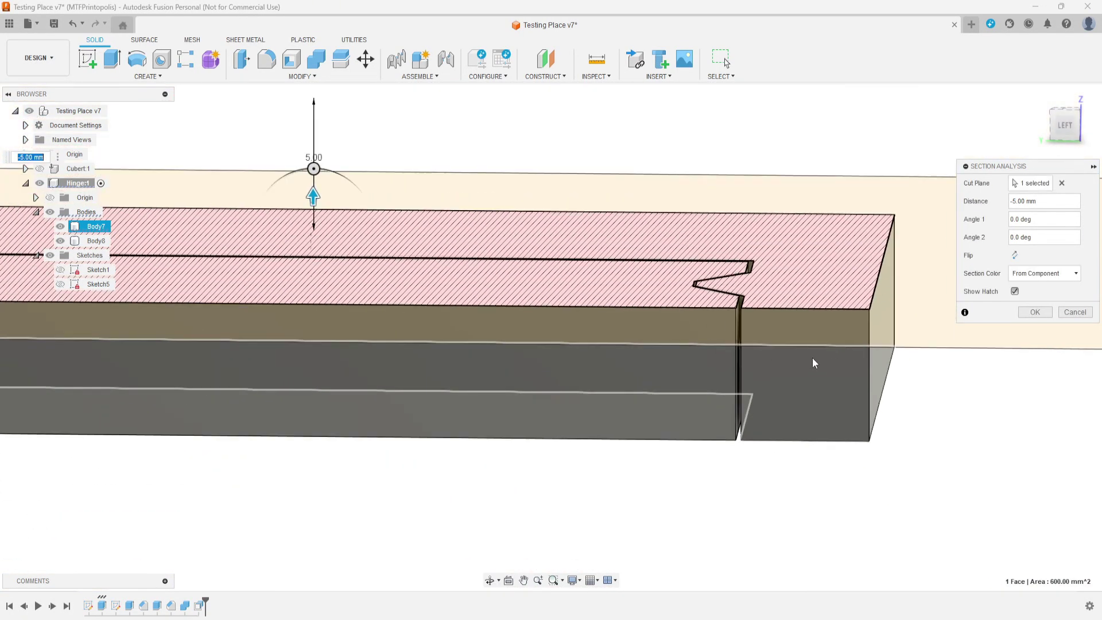
pyautogui.moveTo(313, 195); pyautogui.dragTo(312, 91)
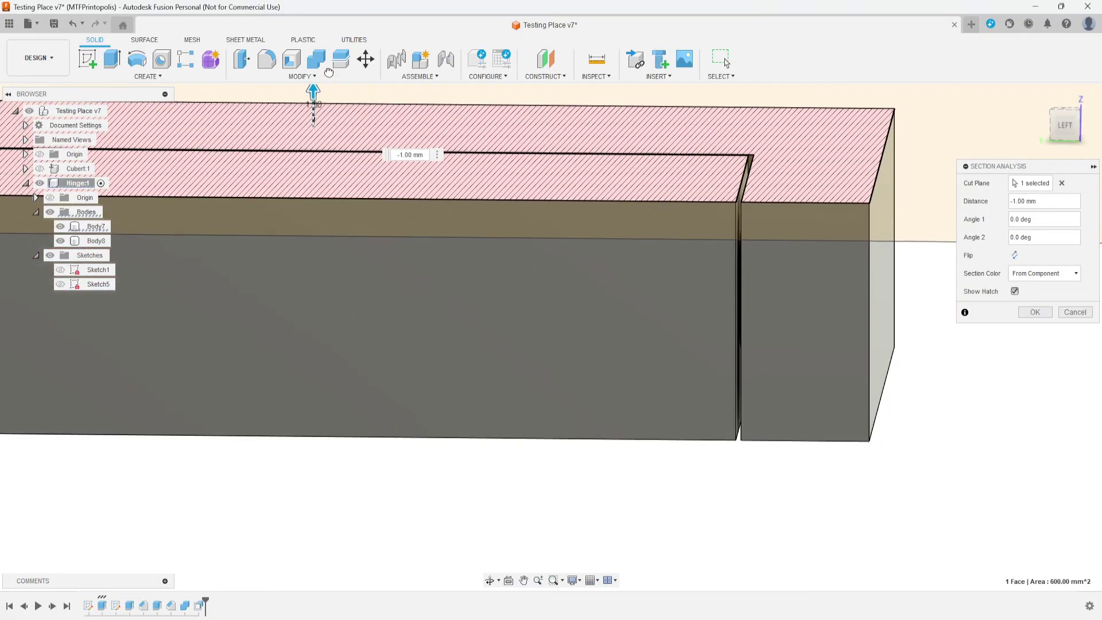
# Cancel the section analysis and return to an isometric view of the hinge.
pyautogui.scroll(-2, 331, 287)
pyautogui.moveTo(332, 313); pyautogui.dragTo(381, 394, button='middle')
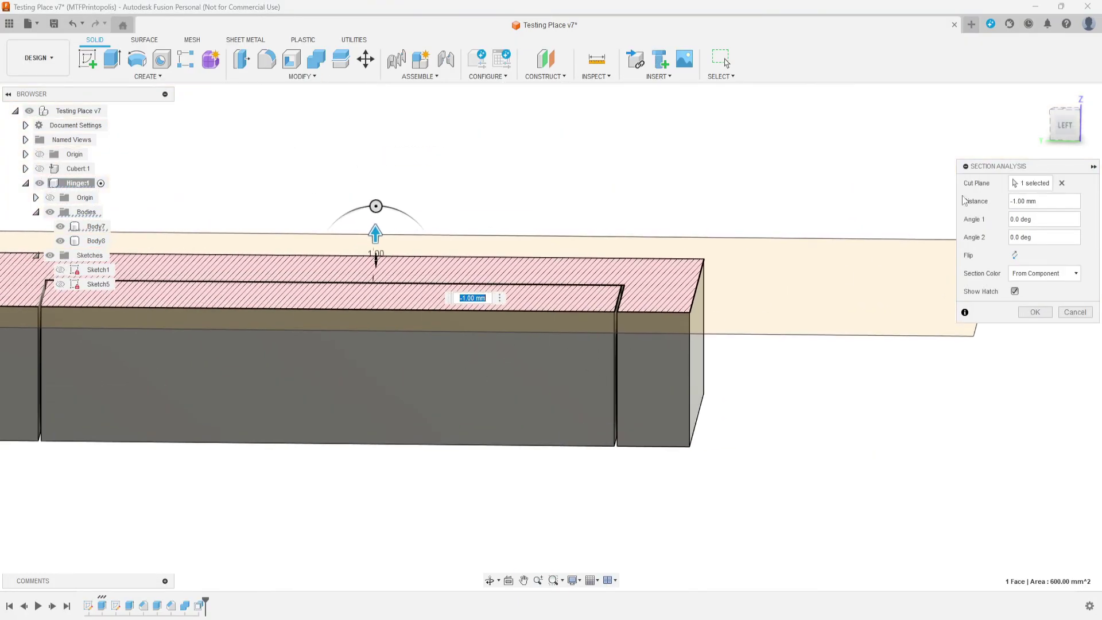
pyautogui.click(1075, 313)
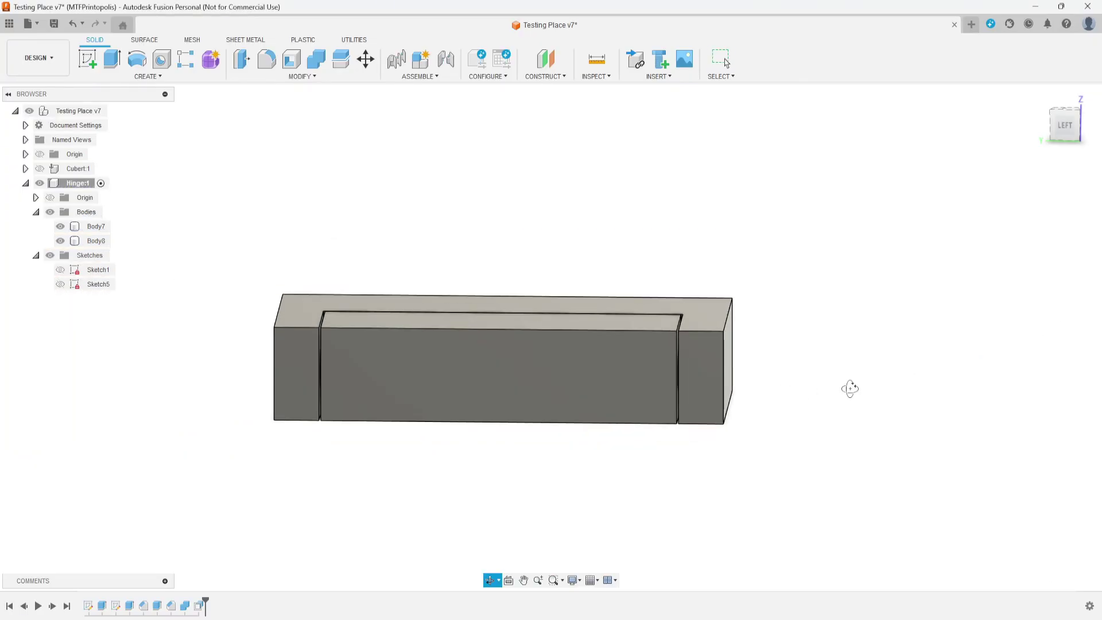
pyautogui.keyDown('shift'); pyautogui.moveTo(848, 386); pyautogui.dragTo(782, 394, button='middle'); pyautogui.keyUp('shift')
pyautogui.moveTo(613, 438); pyautogui.dragTo(749, 447, button='middle')
# Select Body8 and Body7 alternately, then pick the two slot-gap edges, 0.20 mm apart.
pyautogui.click(598, 395)
pyautogui.click(674, 343)
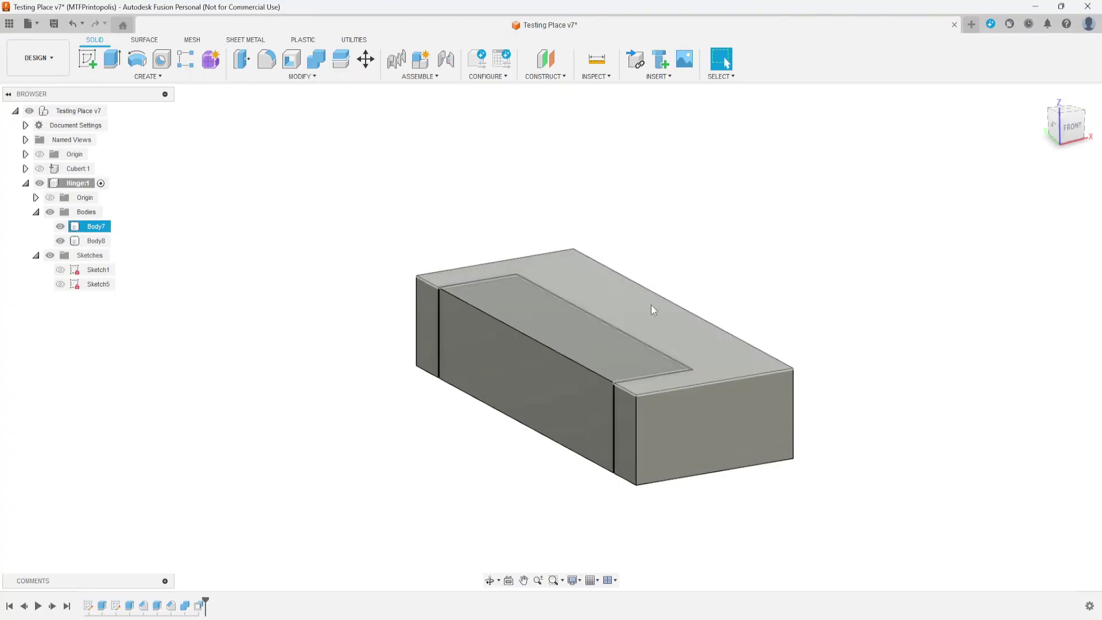
pyautogui.click(667, 366)
pyautogui.click(683, 378)
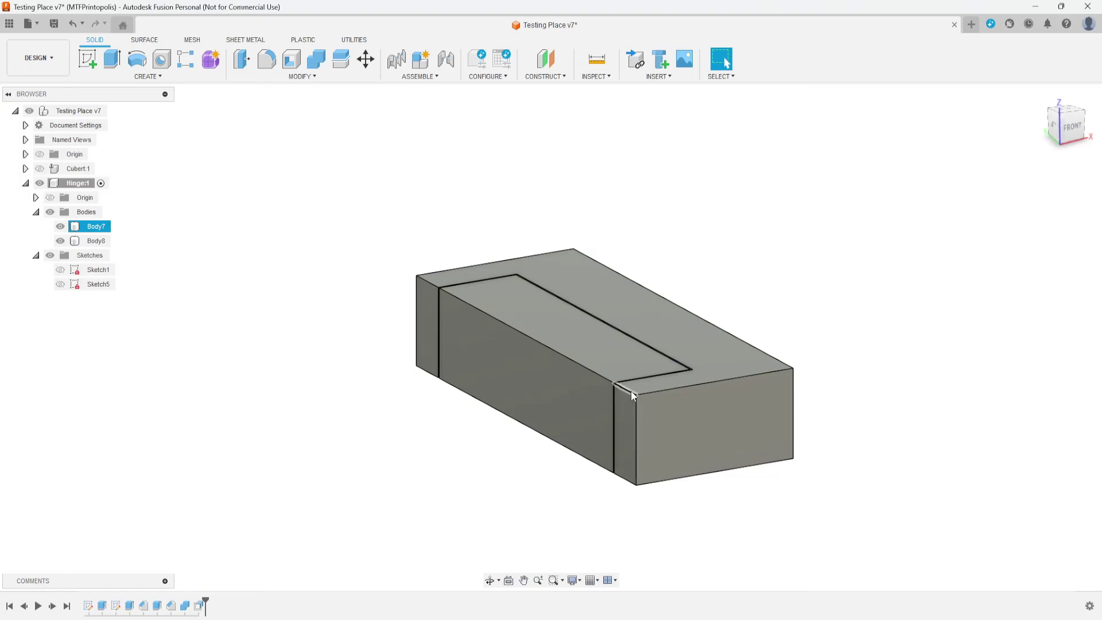
pyautogui.click(466, 281)
pyautogui.scroll(5, 665, 416)
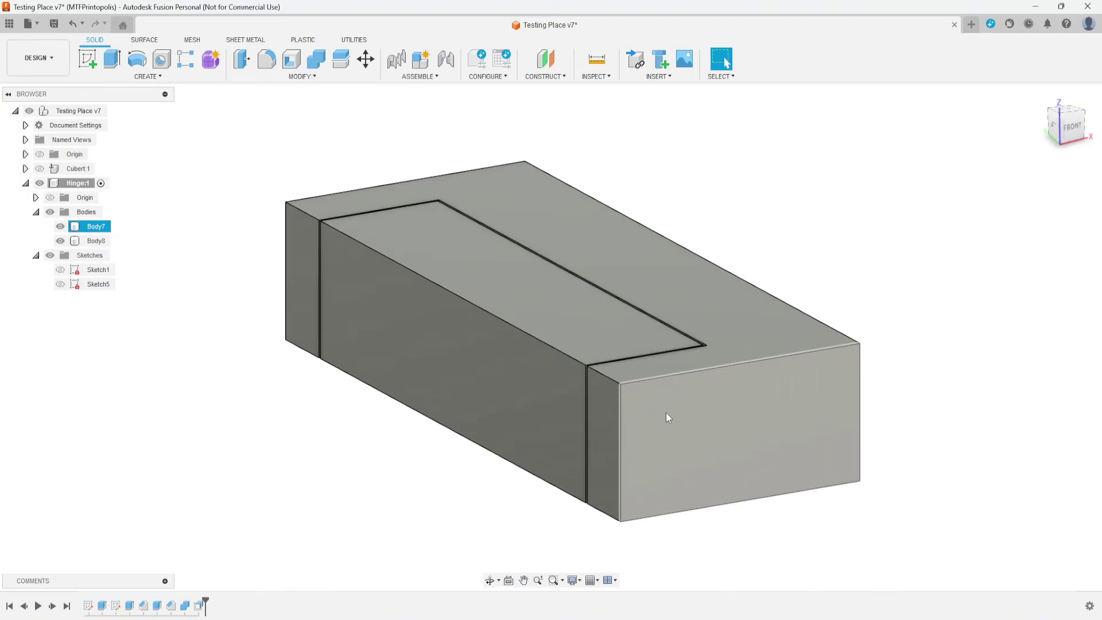
pyautogui.click(688, 315)
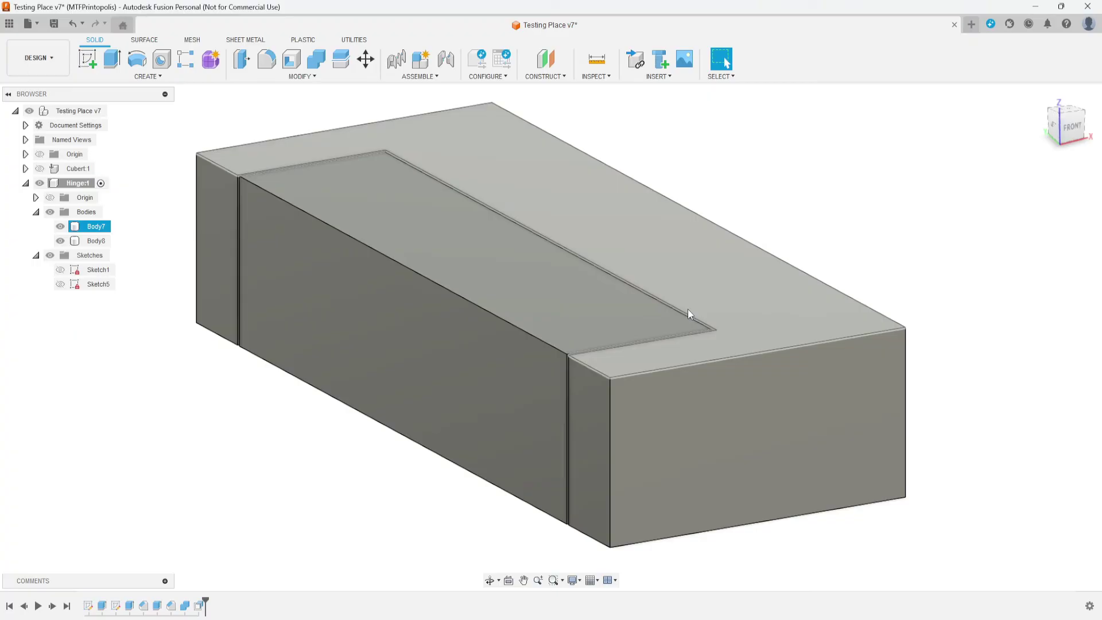
pyautogui.scroll(4, 688, 310)
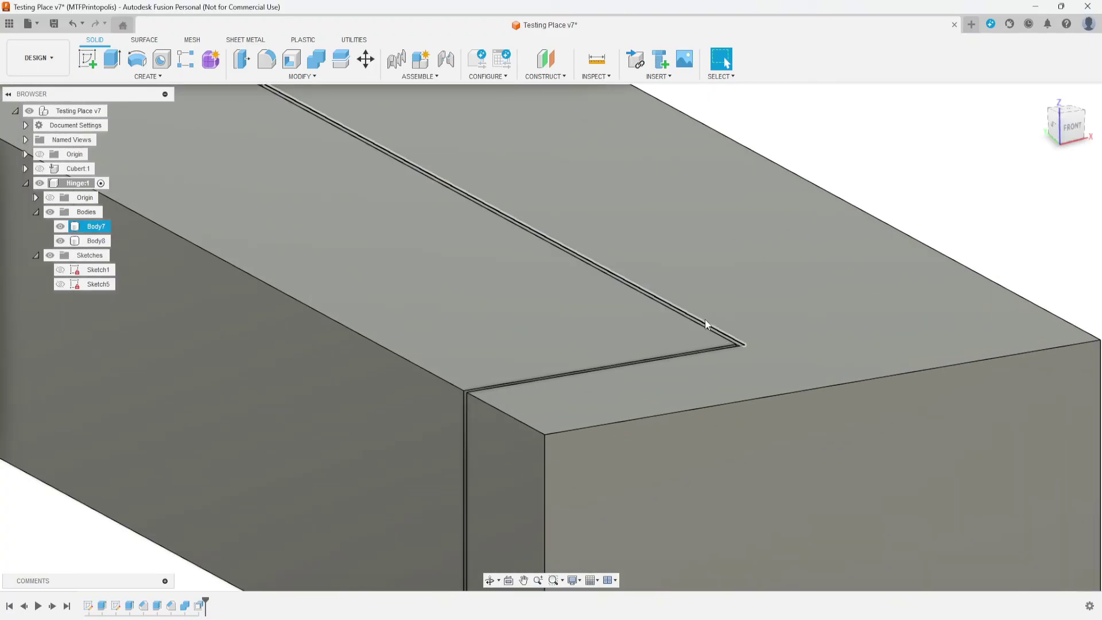
pyautogui.click(705, 322)
pyautogui.click(704, 323)
# Add pocket bottom edges and end-block top and bottom edges until 8 edges (179.20 mm) are selected.
pyautogui.keyDown('shift'); pyautogui.moveTo(691, 411); pyautogui.dragTo(779, 323, button='middle'); pyautogui.keyUp('shift')
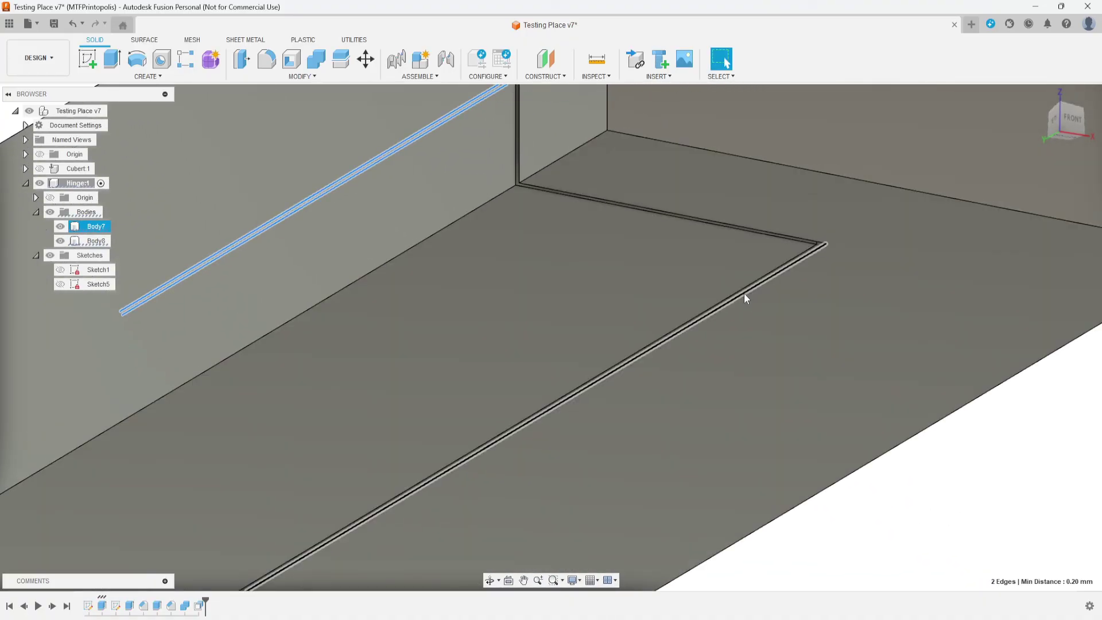
pyautogui.keyDown('ctrl'); pyautogui.click(744, 293); pyautogui.keyUp('ctrl')
pyautogui.keyDown('ctrl'); pyautogui.click(743, 290); pyautogui.keyUp('ctrl')
pyautogui.scroll(-4, 725, 300)
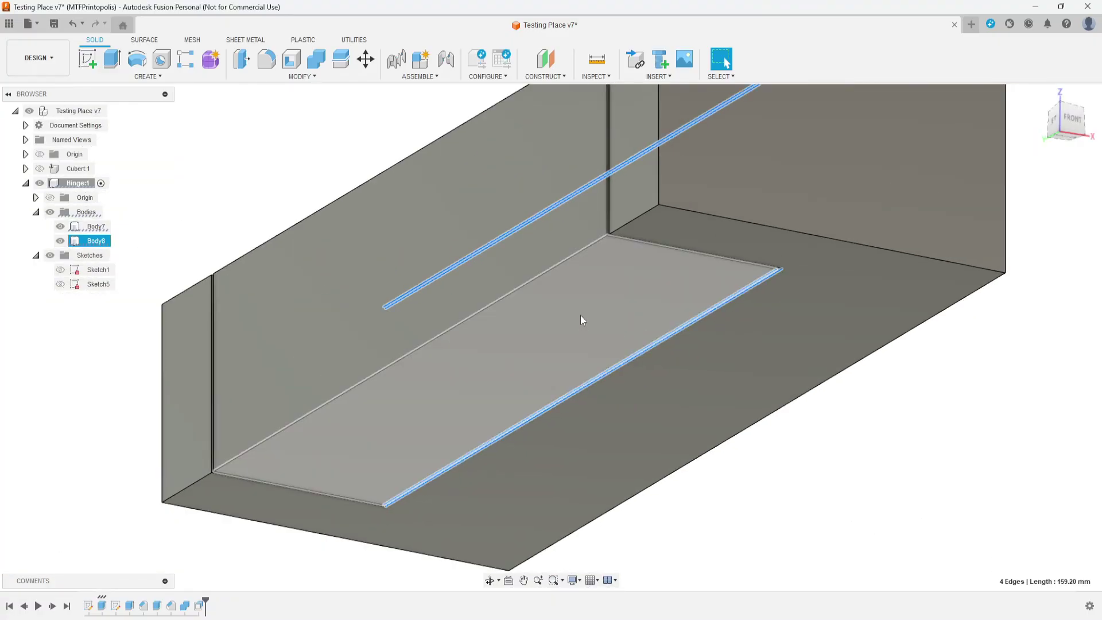
pyautogui.scroll(-2, 581, 319)
pyautogui.keyDown('shift'); pyautogui.moveTo(606, 331); pyautogui.dragTo(676, 358, button='middle'); pyautogui.keyUp('shift')
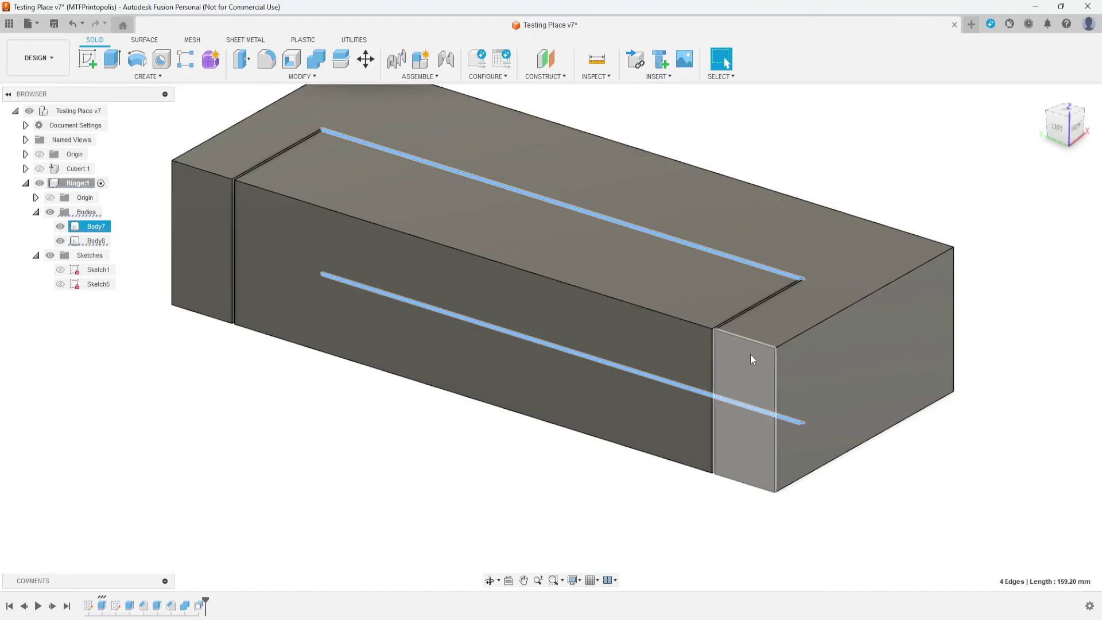
pyautogui.click(752, 483)
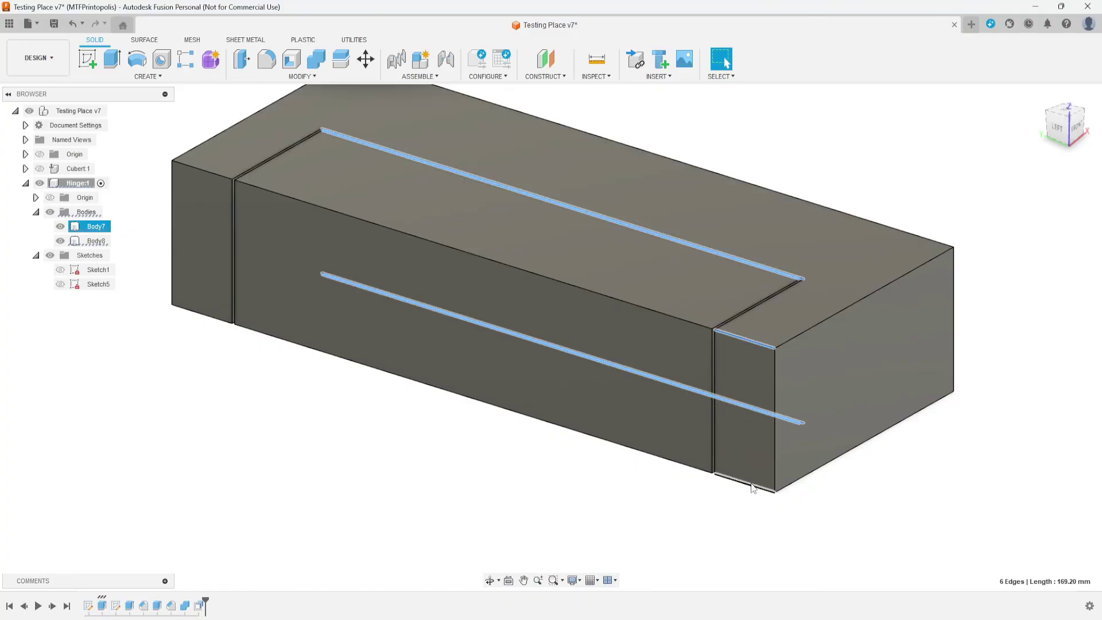
pyautogui.click(204, 171)
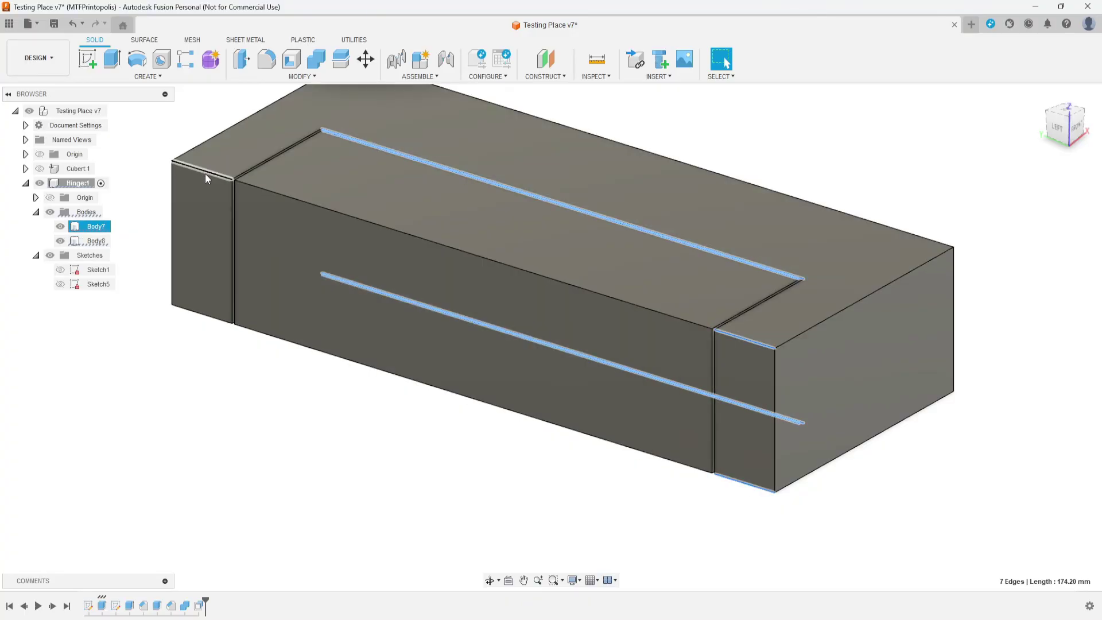
pyautogui.click(207, 314)
pyautogui.scroll(-2, 325, 404)
pyautogui.keyDown('shift'); pyautogui.moveTo(664, 450); pyautogui.dragTo(625, 396, button='middle'); pyautogui.keyUp('shift')
# Apply a 4.5 mm equal-distance chamfer to the eight selected edges.
pyautogui.click(315, 76)
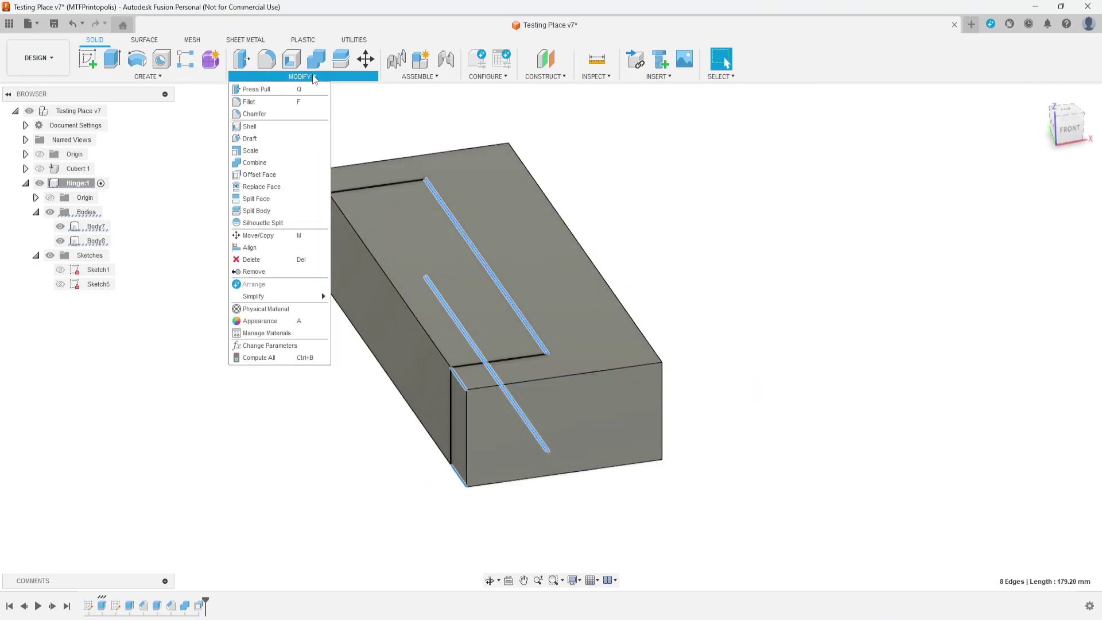
pyautogui.click(278, 115)
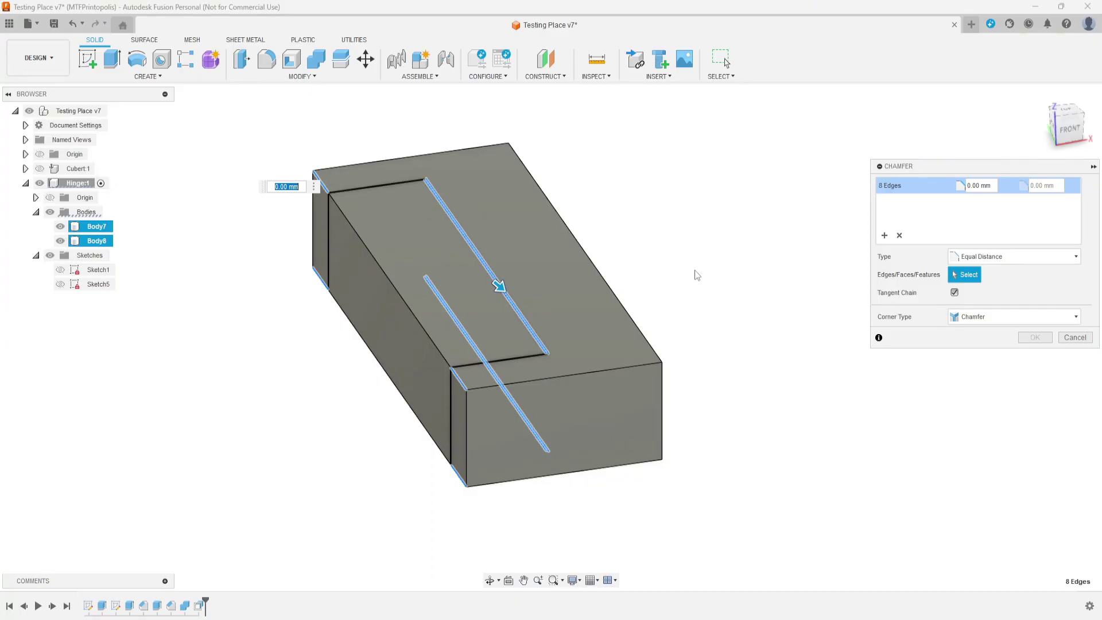
pyautogui.write('4')
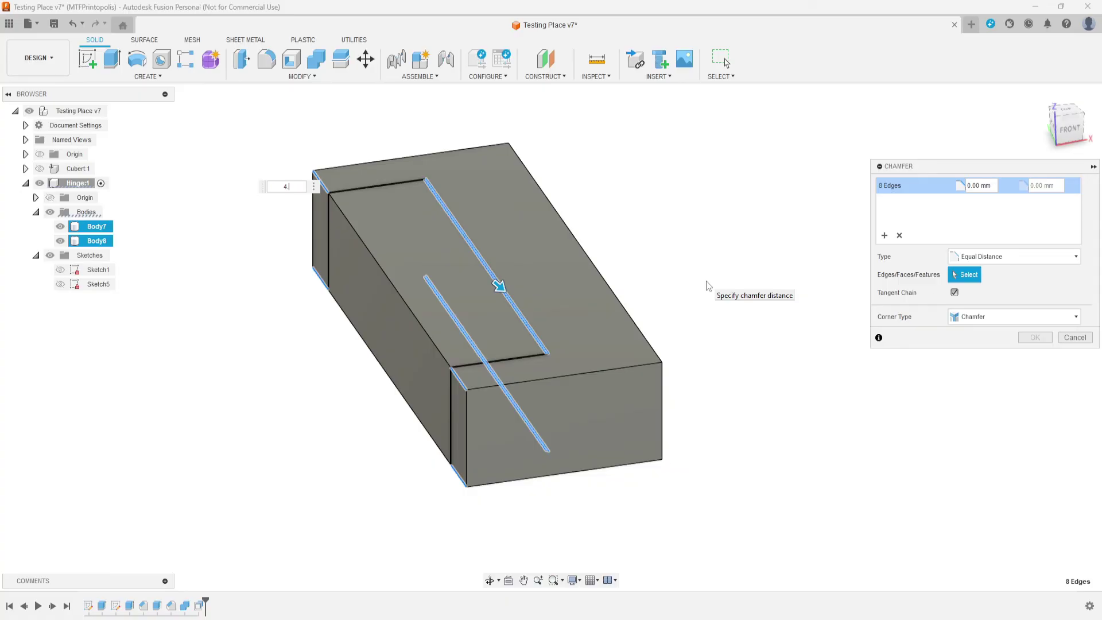
pyautogui.write('.5')
pyautogui.press('Return')
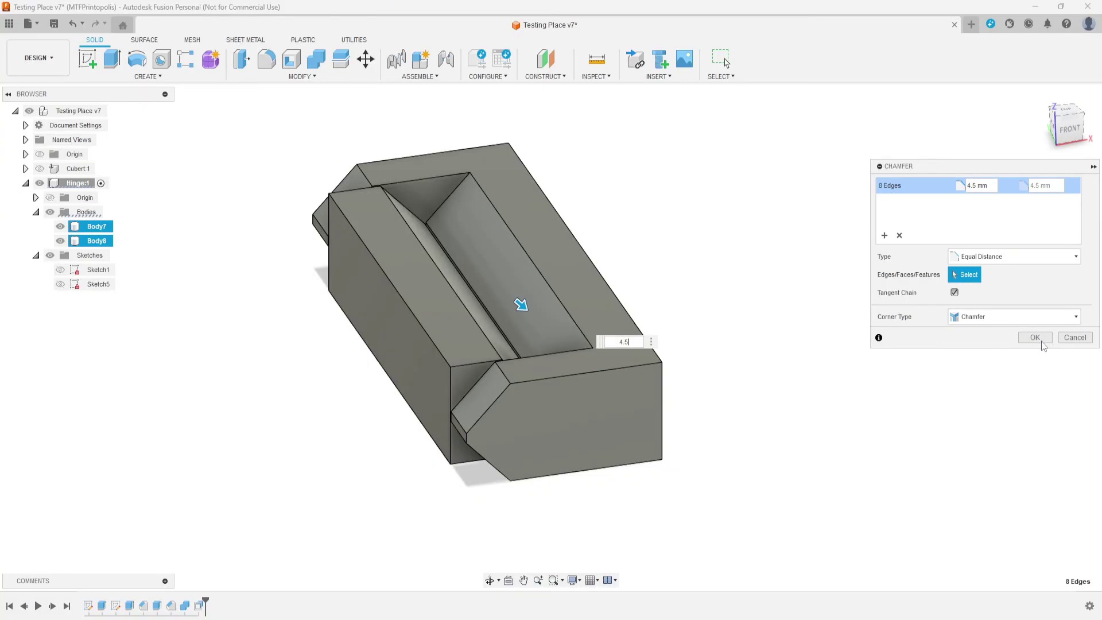
pyautogui.click(1035, 337)
pyautogui.scroll(-2, 688, 436)
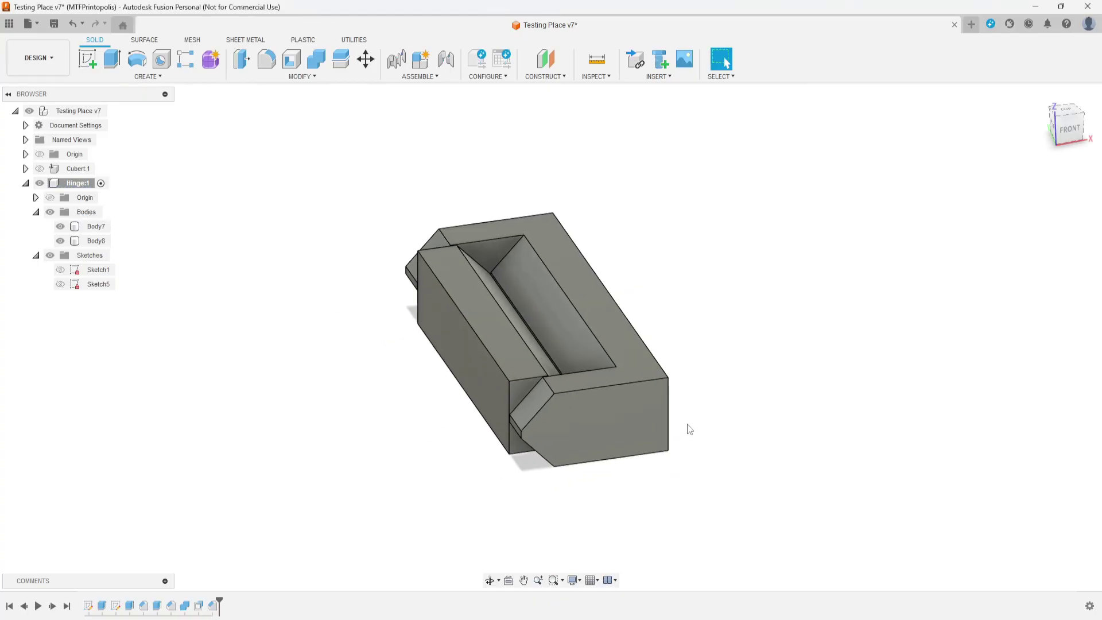
pyautogui.scroll(2, 703, 434)
pyautogui.keyDown('shift'); pyautogui.moveTo(705, 436); pyautogui.dragTo(807, 425, button='middle'); pyautogui.keyUp('shift')
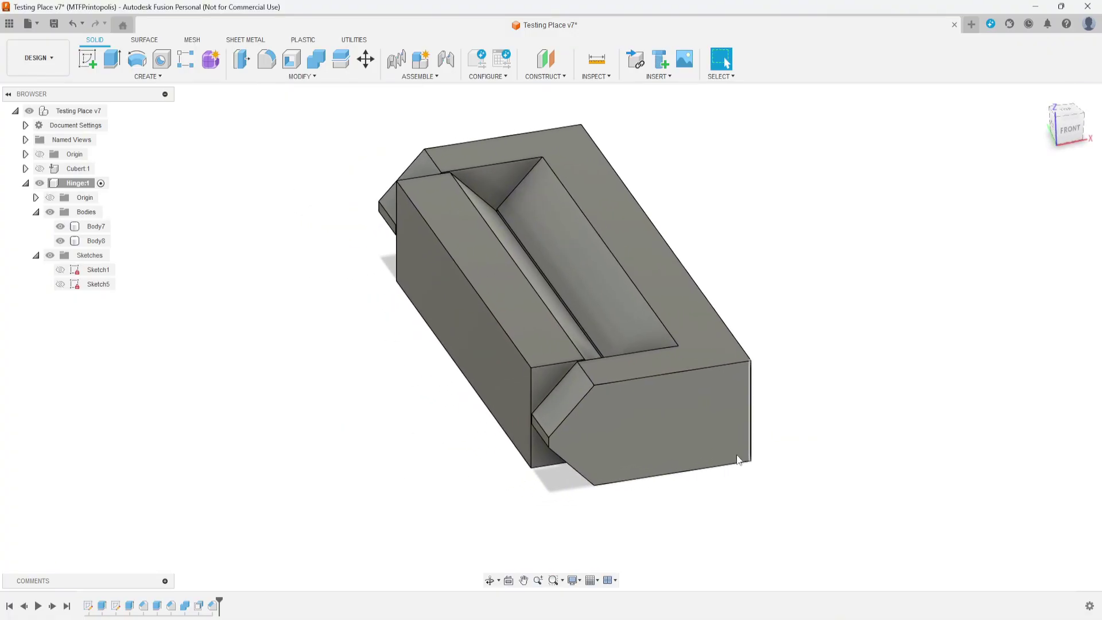
pyautogui.click(557, 411)
pyautogui.press('Escape')
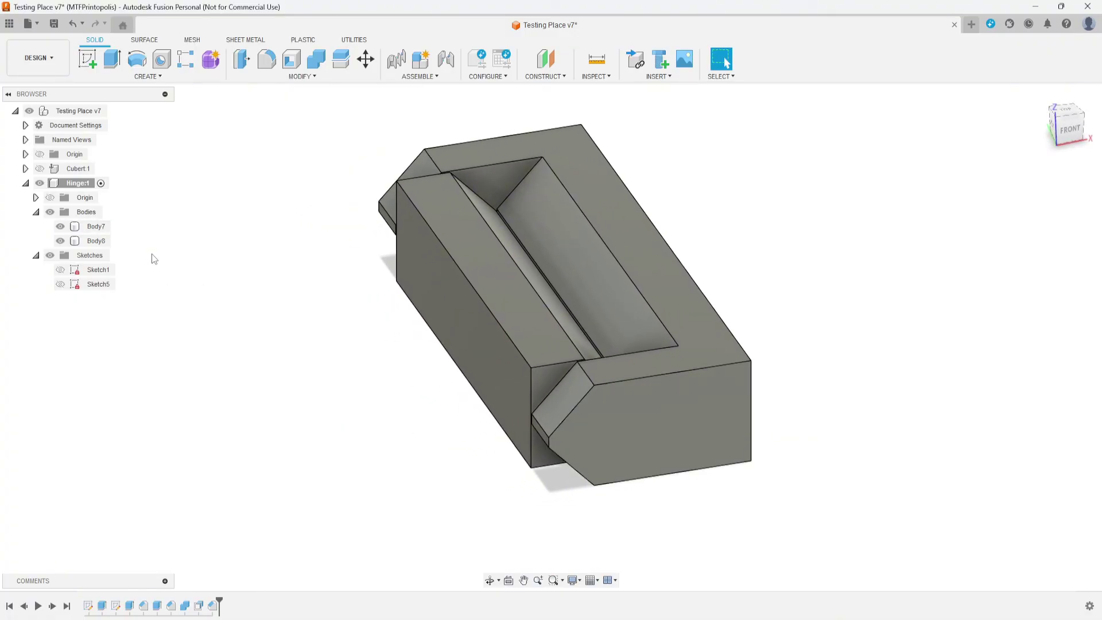
pyautogui.click(61, 241)
pyautogui.keyDown('shift'); pyautogui.moveTo(97, 252); pyautogui.dragTo(302, 322, button='middle'); pyautogui.keyUp('shift')
pyautogui.click(60, 240)
pyautogui.click(60, 227)
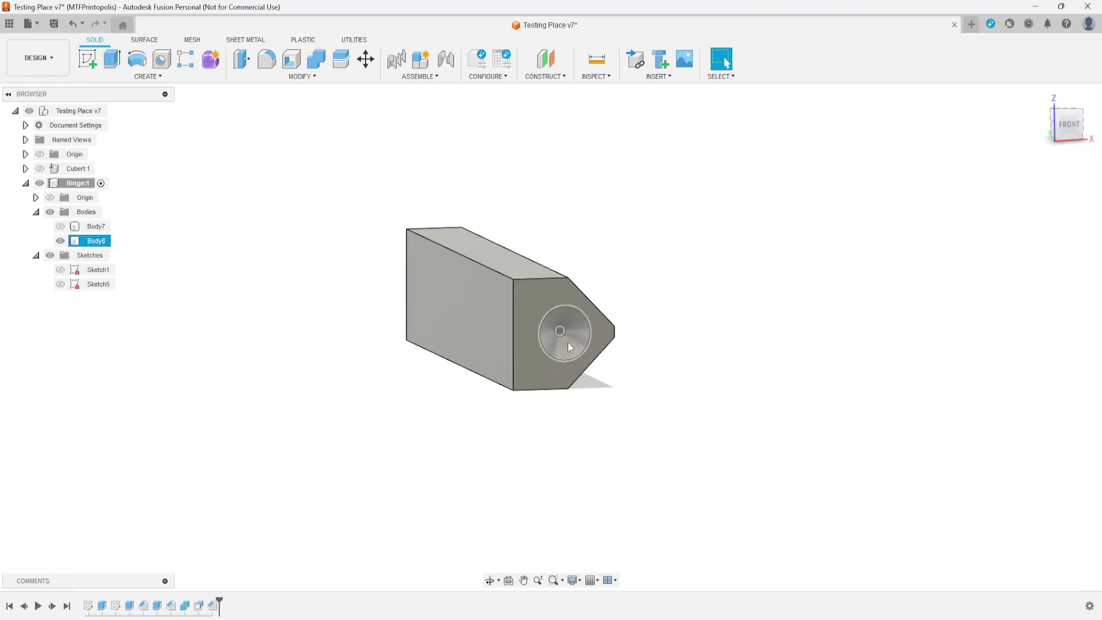
pyautogui.click(61, 226)
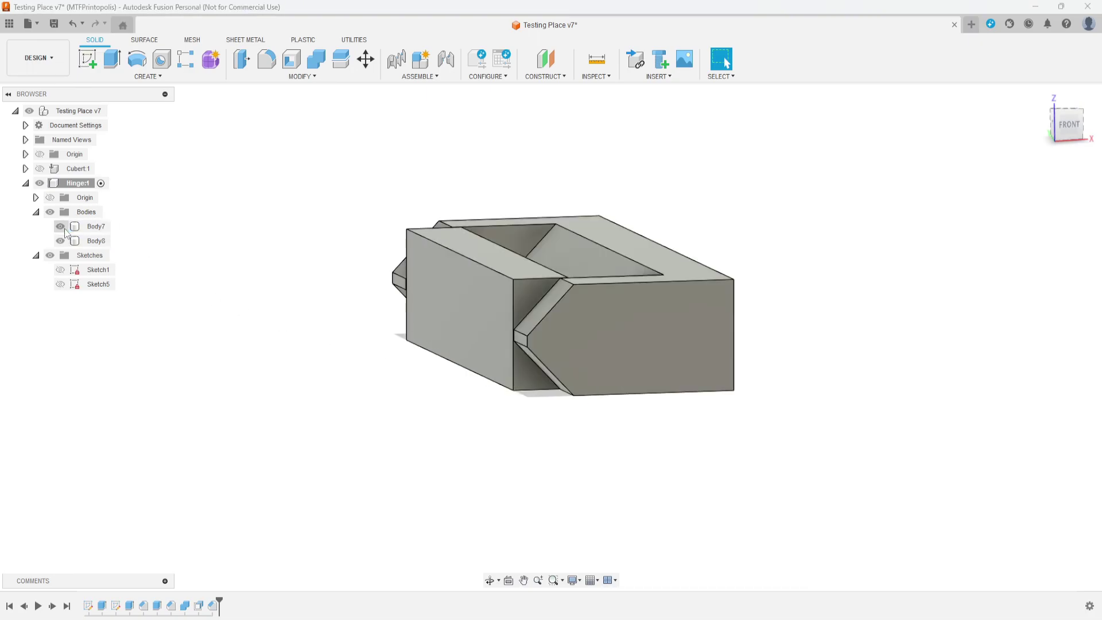
pyautogui.moveTo(428, 407); pyautogui.dragTo(393, 401, button='middle')
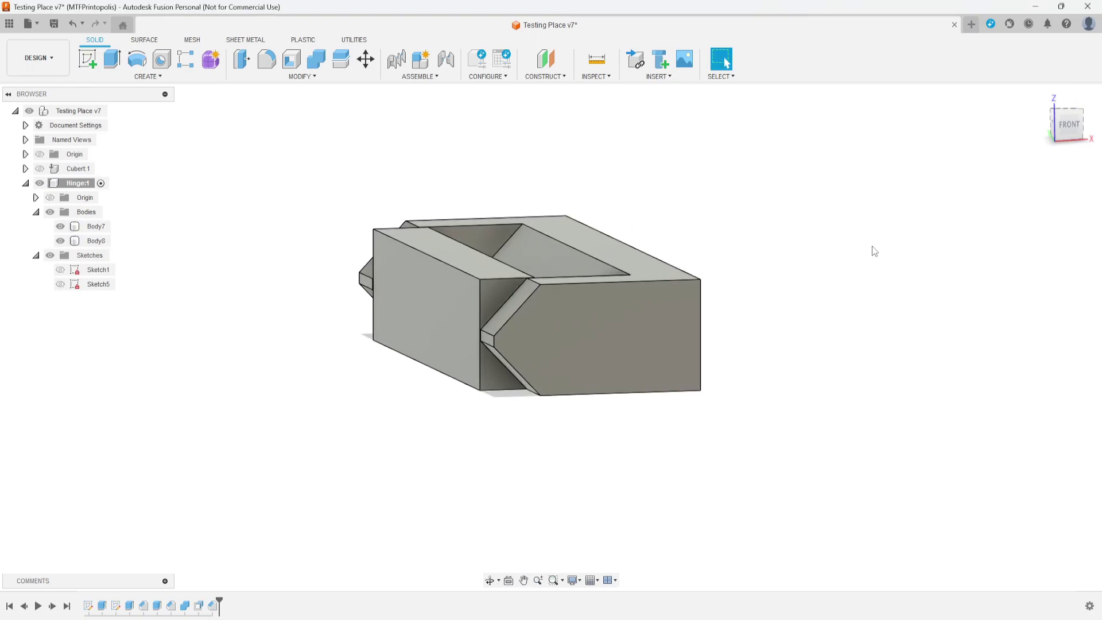
pyautogui.keyDown('shift'); pyautogui.moveTo(572, 419); pyautogui.dragTo(563, 442, button='middle'); pyautogui.keyUp('shift')
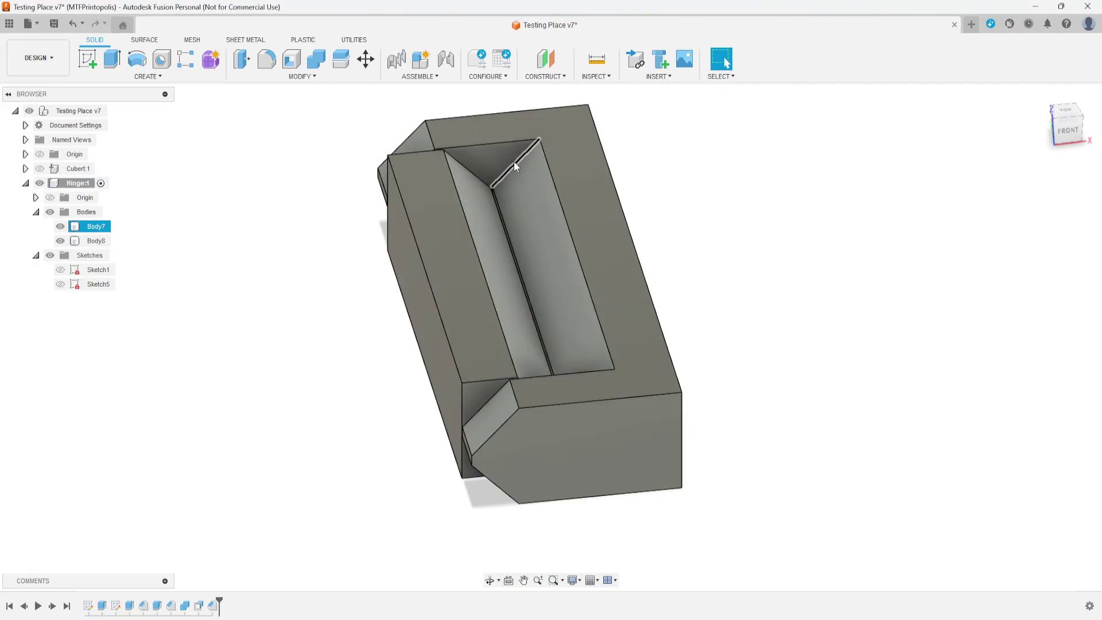
# Run Interference on Body7 and Body8, confirm no interferences are found, and dismiss the result.
pyautogui.click(95, 240)
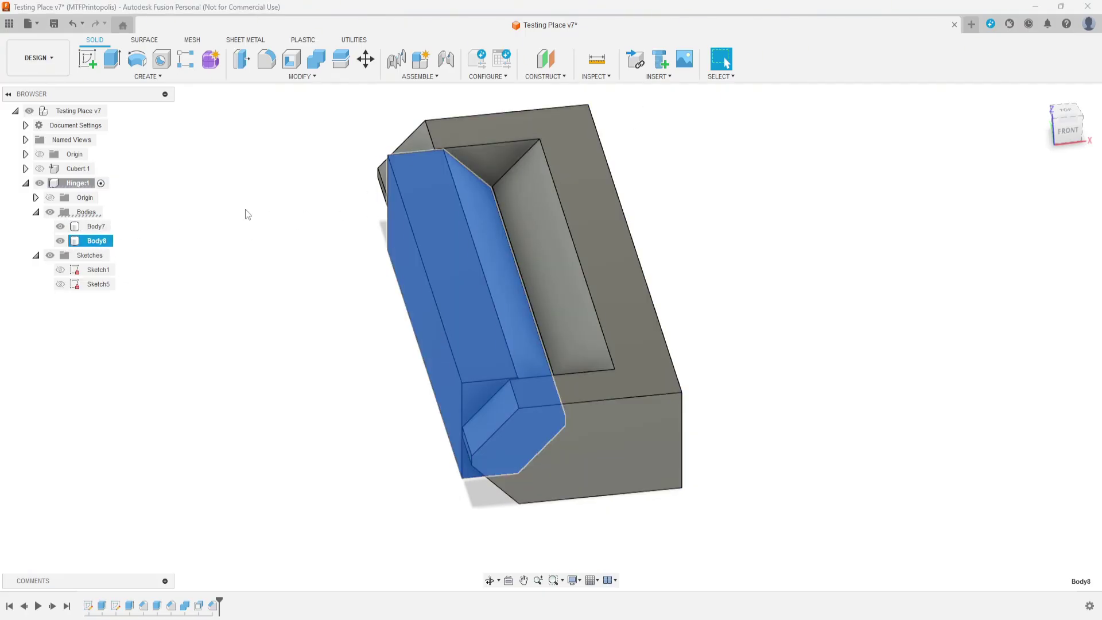
pyautogui.keyDown('ctrl'); pyautogui.click(95, 226); pyautogui.keyUp('ctrl')
pyautogui.click(599, 78)
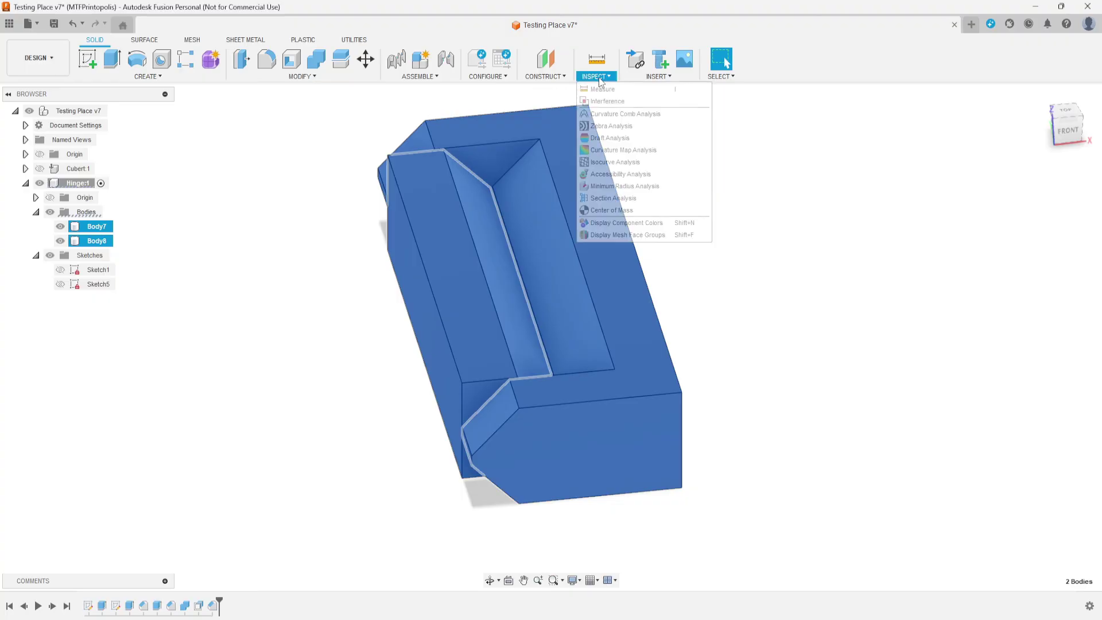
pyautogui.click(607, 101)
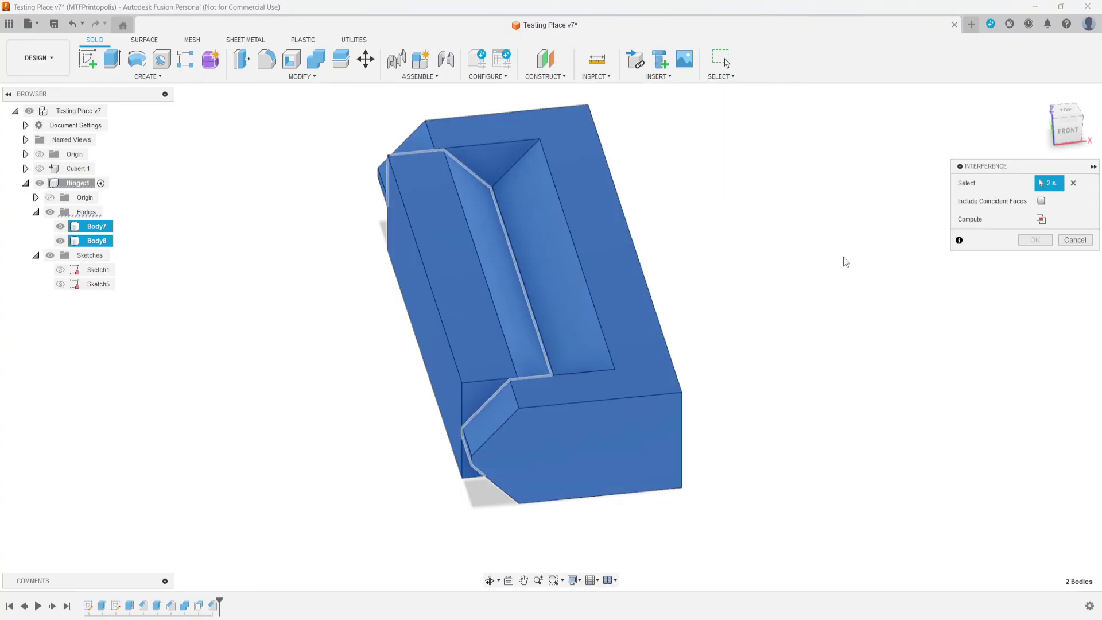
pyautogui.click(1041, 219)
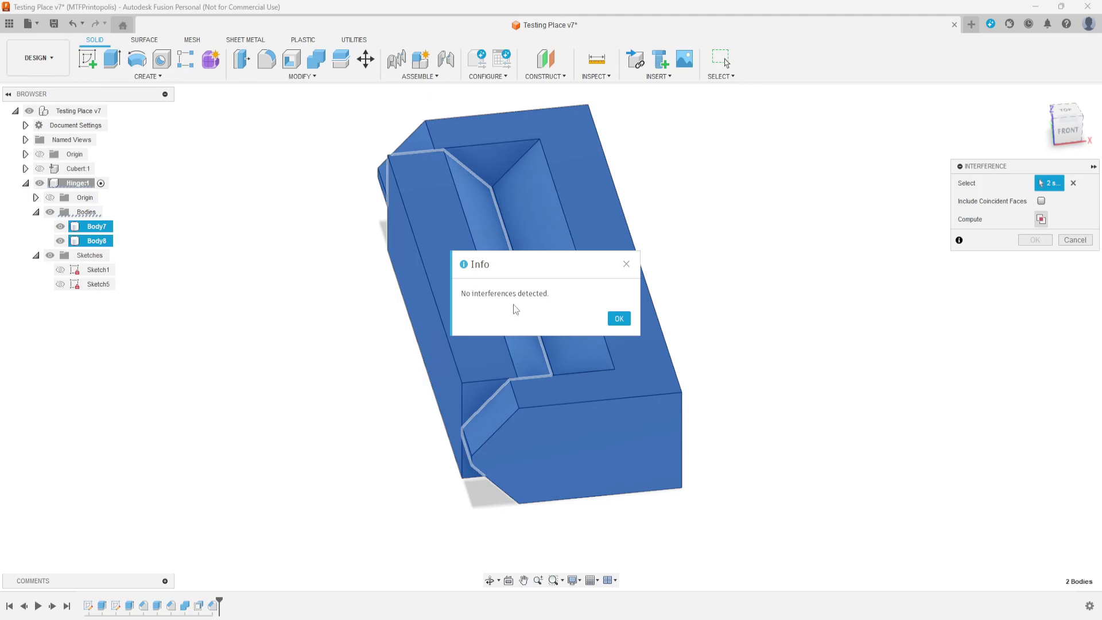
pyautogui.press('Return')
pyautogui.keyDown('shift'); pyautogui.moveTo(194, 285); pyautogui.dragTo(304, 338, button='middle'); pyautogui.keyUp('shift')
pyautogui.click(307, 343)
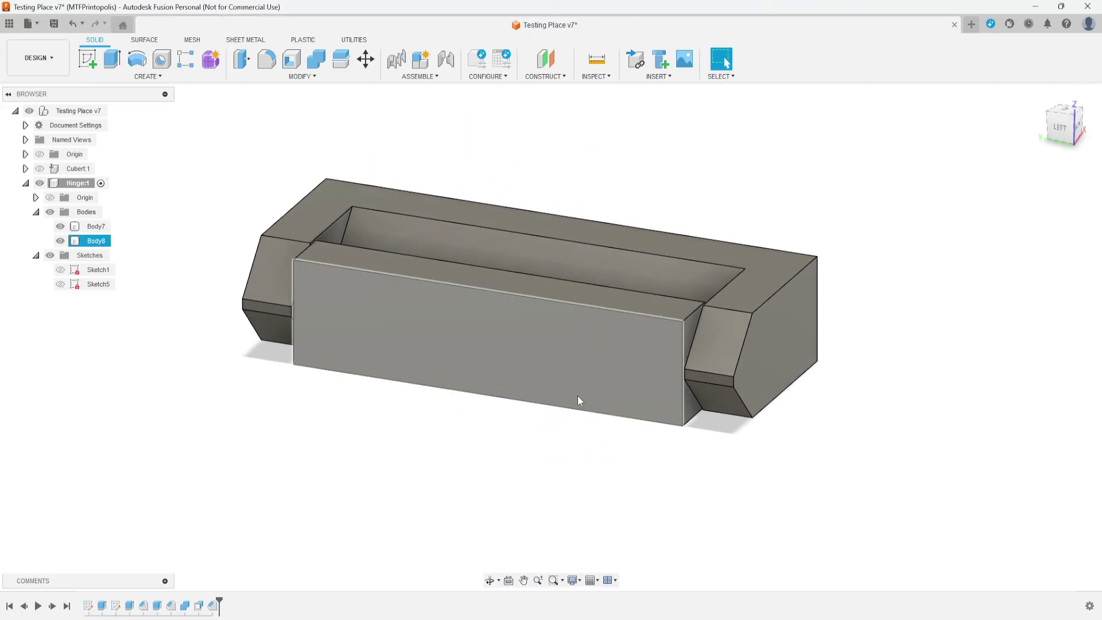
pyautogui.click(636, 471)
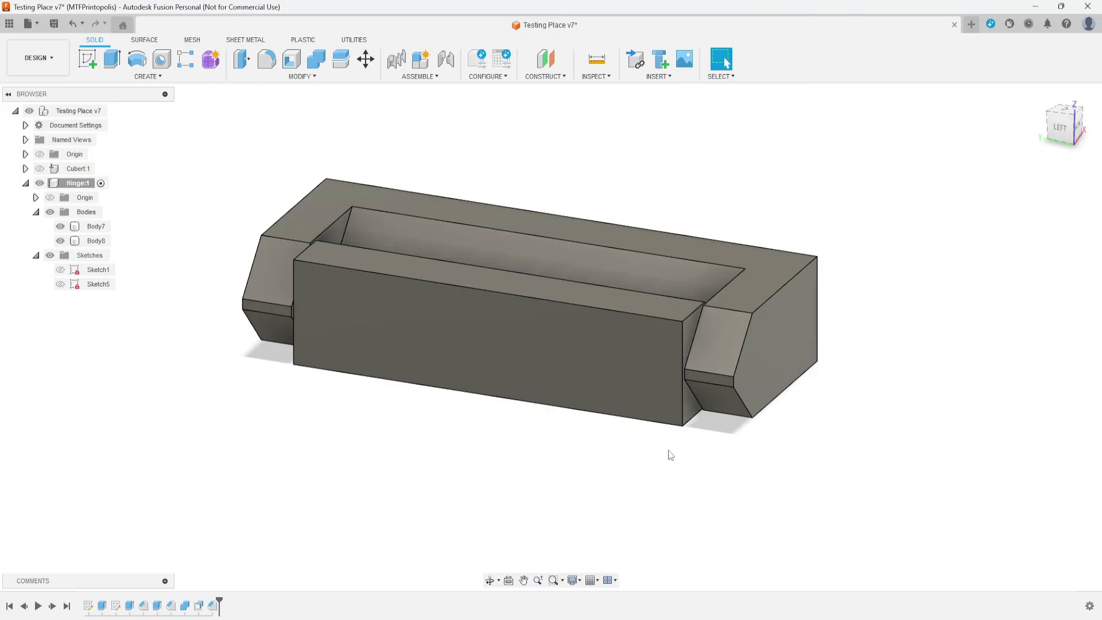
pyautogui.keyDown('shift'); pyautogui.moveTo(670, 455); pyautogui.dragTo(601, 452, button='middle'); pyautogui.keyUp('shift')
pyautogui.click(479, 369)
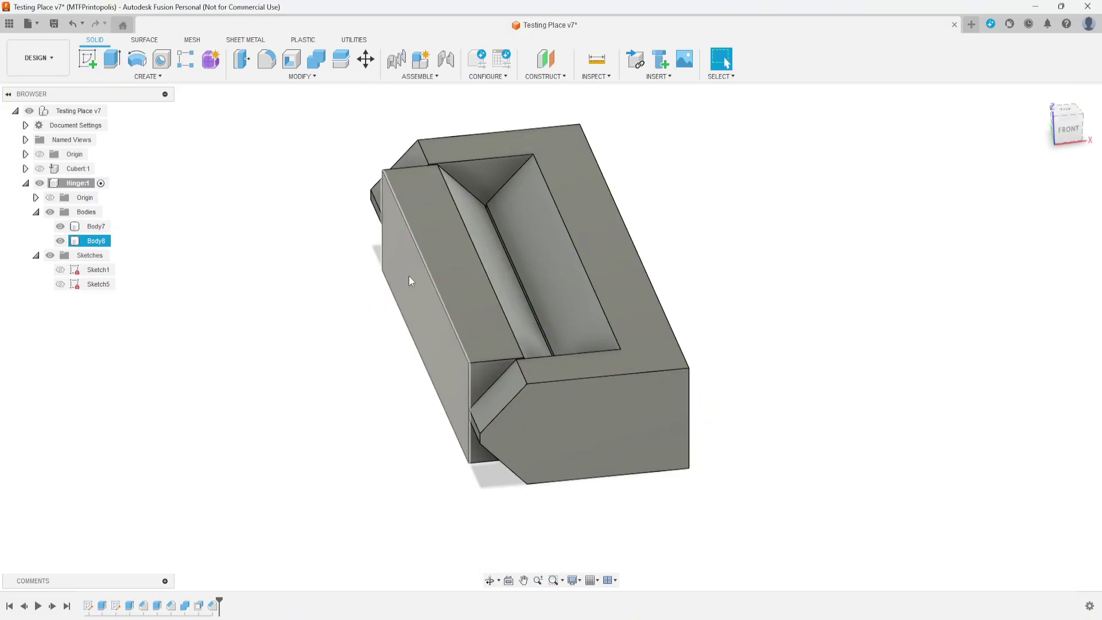
pyautogui.click(474, 432)
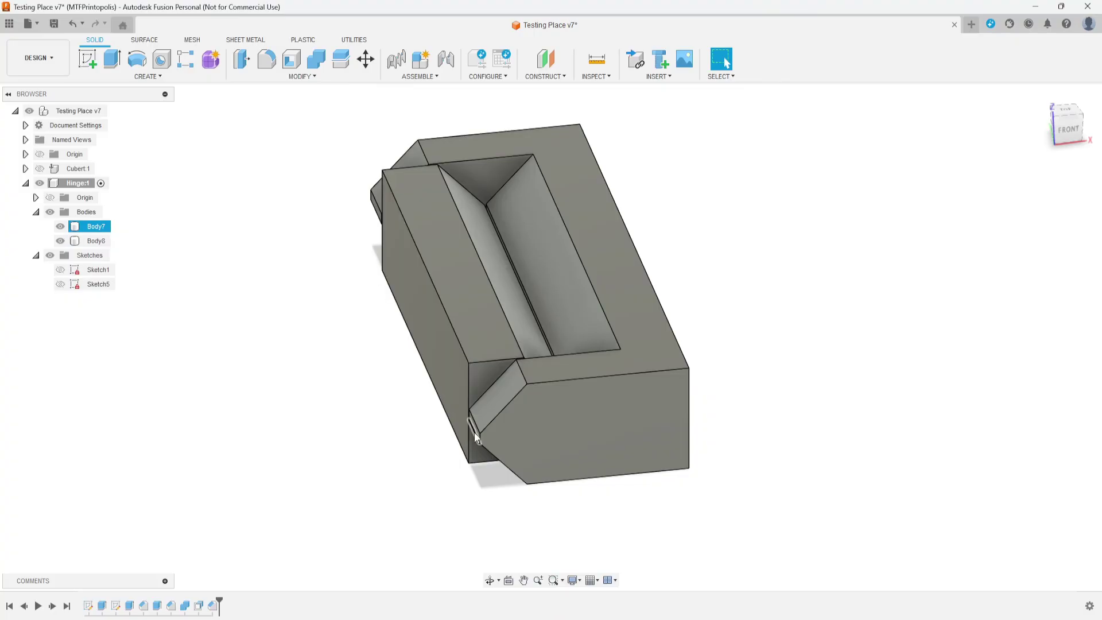
pyautogui.click(476, 429)
pyautogui.scroll(2, 474, 465)
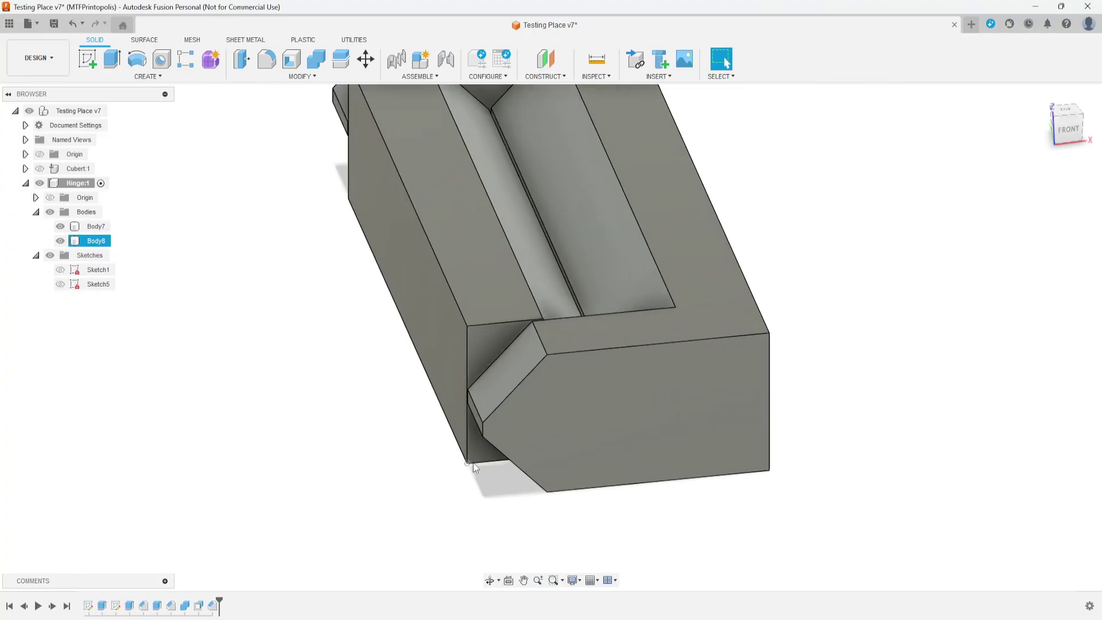
pyautogui.click(481, 408)
pyautogui.scroll(2, 479, 408)
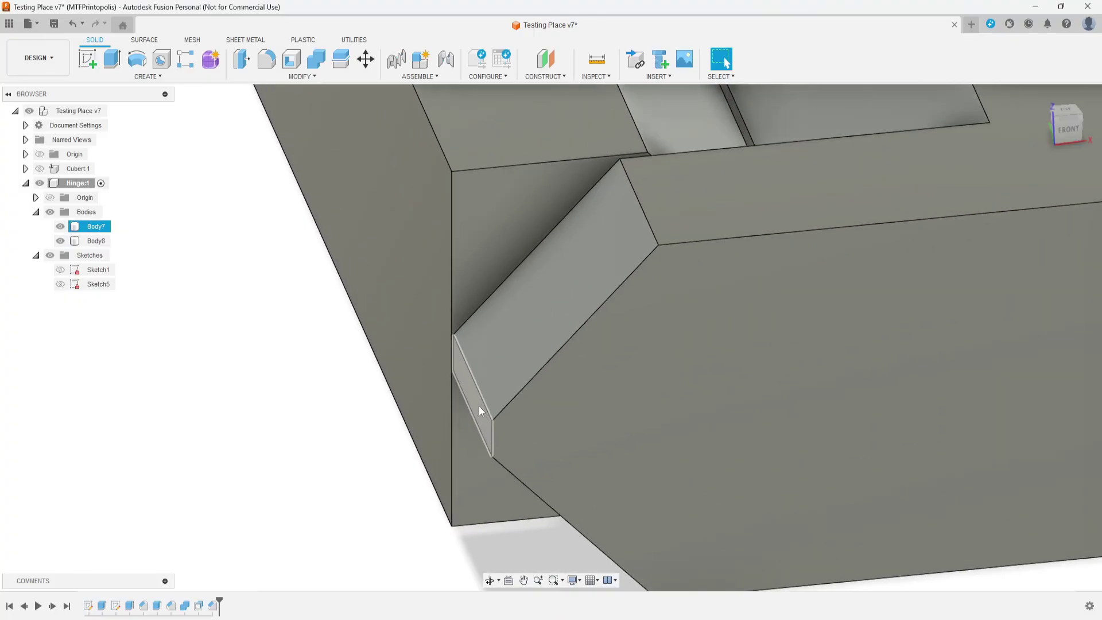
pyautogui.click(359, 431)
pyautogui.scroll(-5, 350, 432)
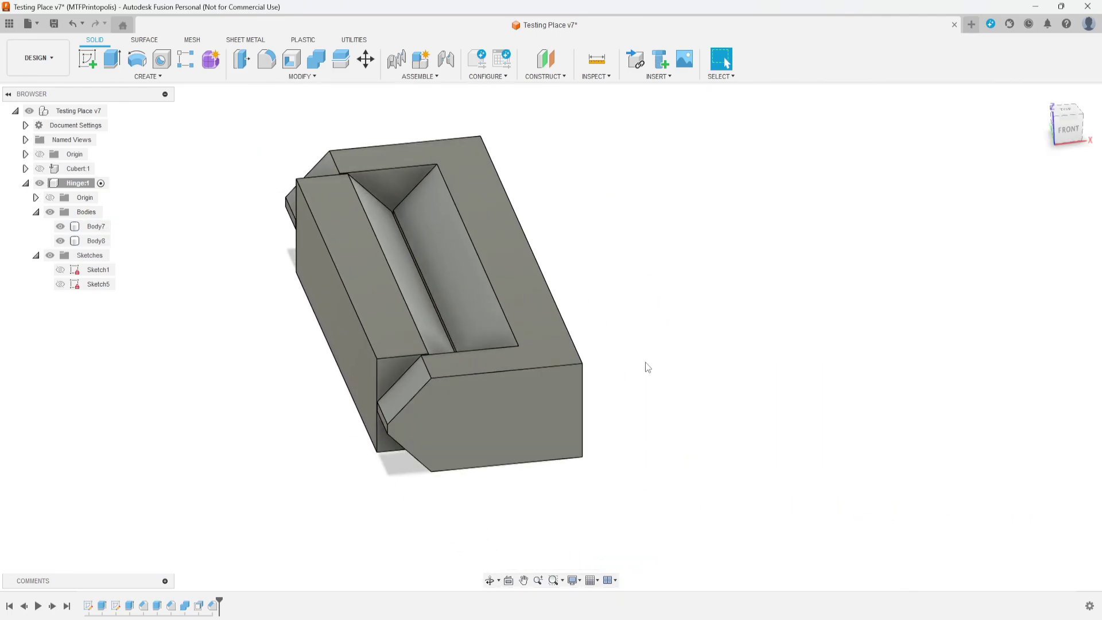
pyautogui.moveTo(648, 367); pyautogui.dragTo(733, 361, button='middle')
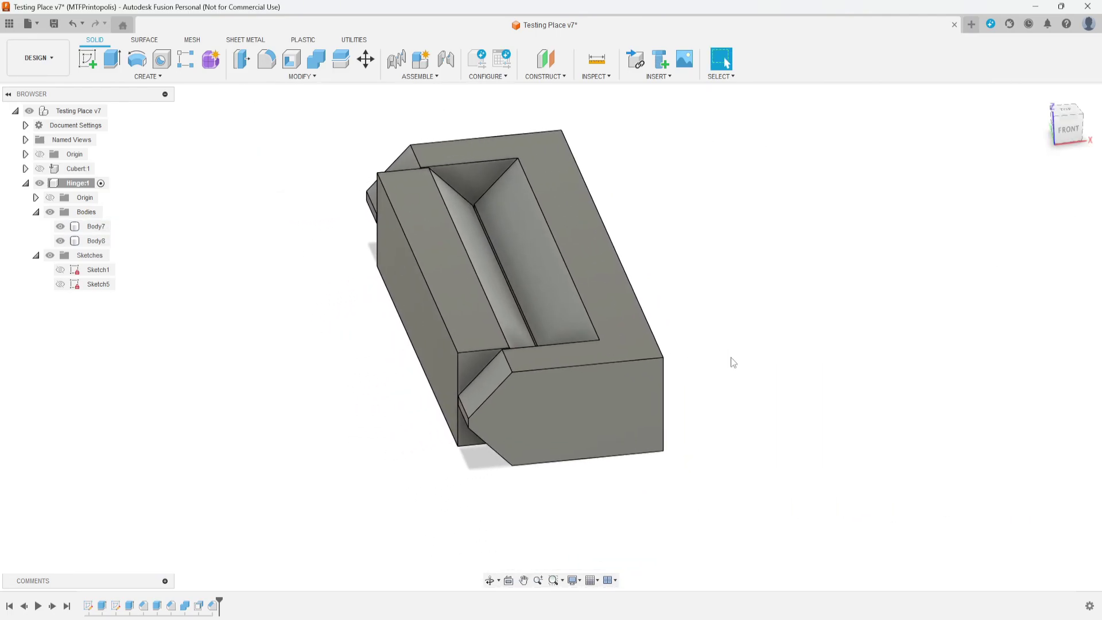